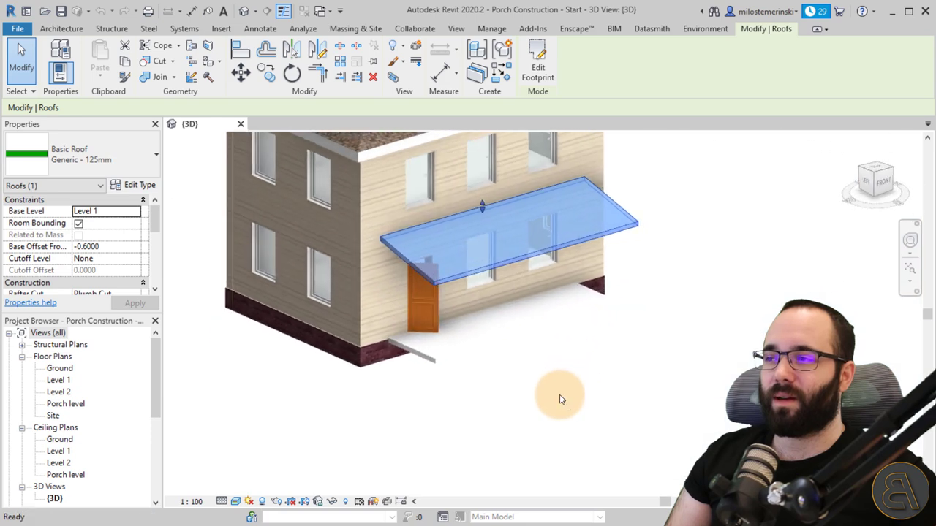
pyautogui.click(482, 358)
pyautogui.scroll(1, 503, 371)
pyautogui.moveTo(503, 371); pyautogui.dragTo(474, 418, button='middle')
pyautogui.click(476, 409)
pyautogui.scroll(1, 476, 409)
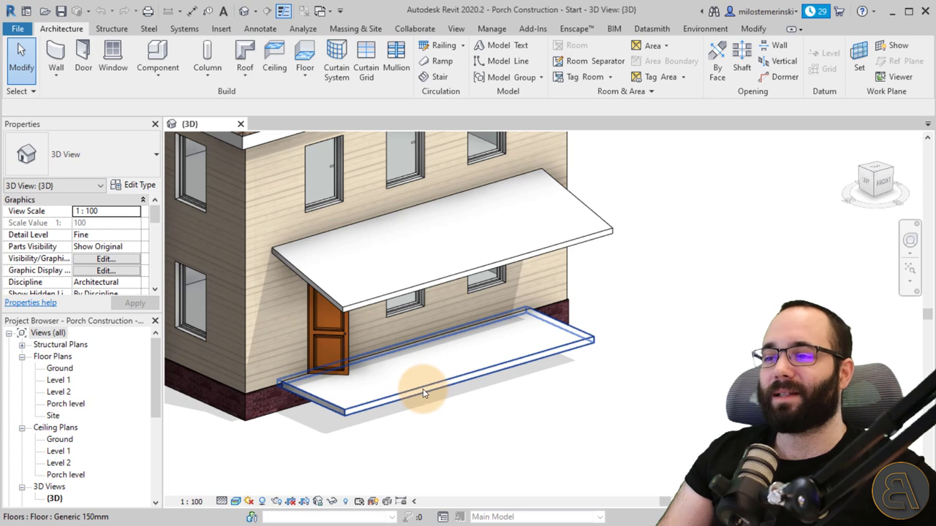
pyautogui.click(370, 399)
pyautogui.click(360, 445)
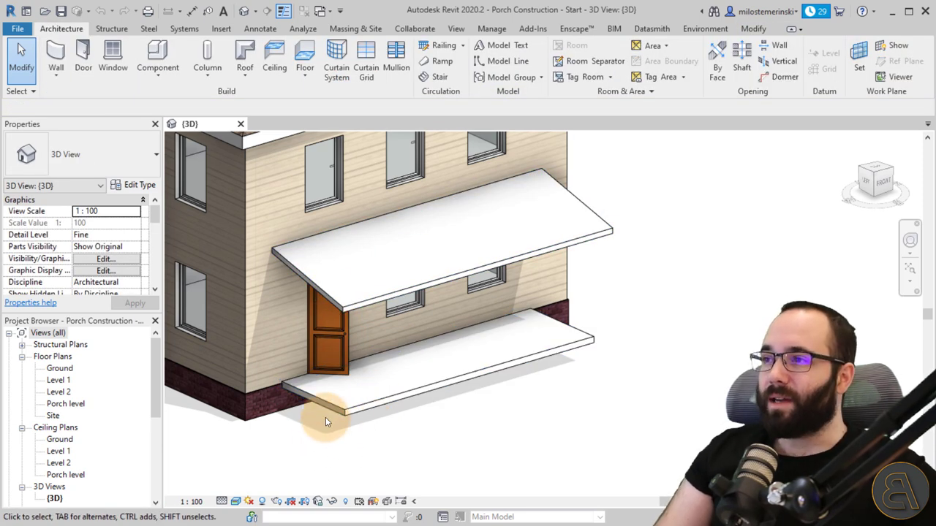
# Step: Start the Structural Column command and browse the US Metric family library to the Structural Columns folder
pyautogui.click(110, 29)
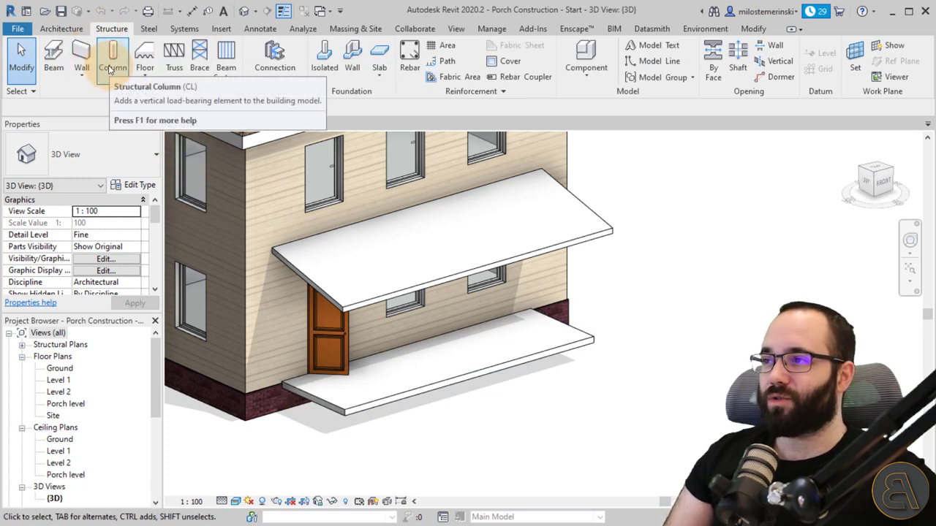
pyautogui.click(110, 66)
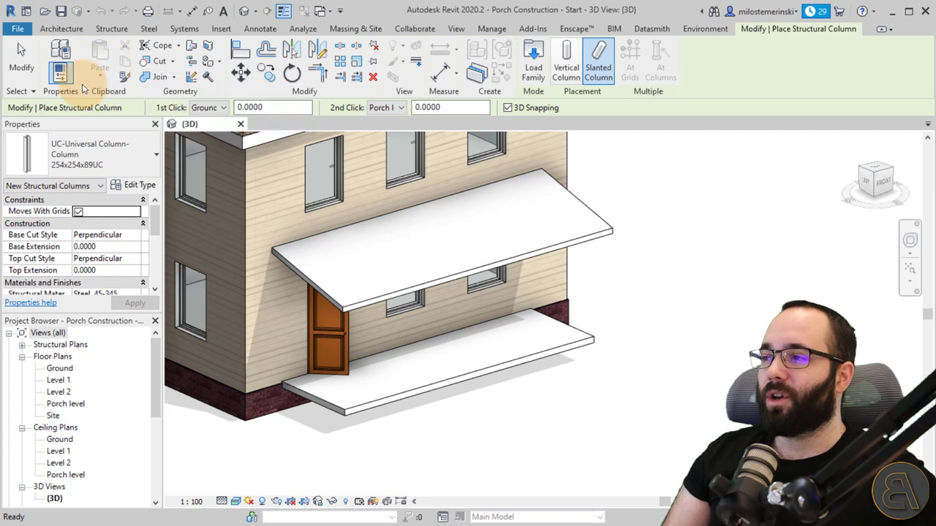
pyautogui.click(79, 165)
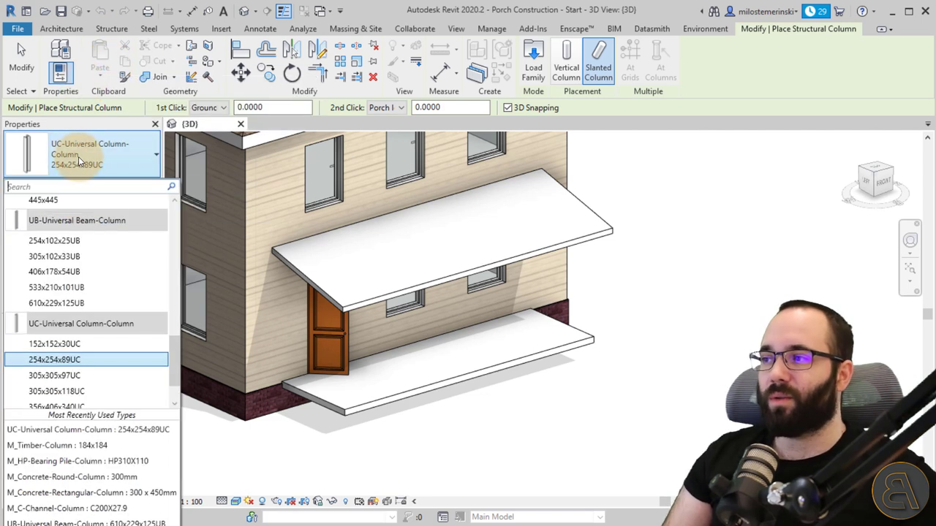
pyautogui.moveTo(178, 335); pyautogui.dragTo(179, 214)
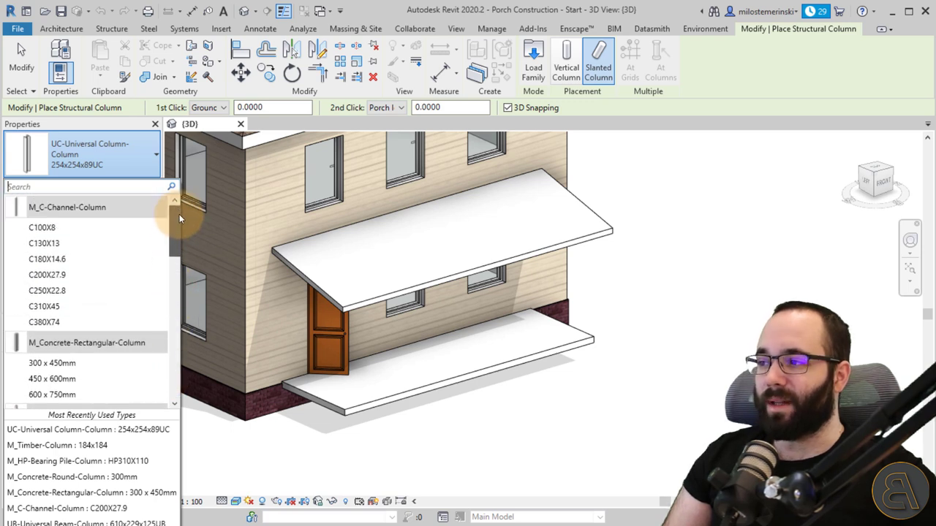
pyautogui.click(534, 62)
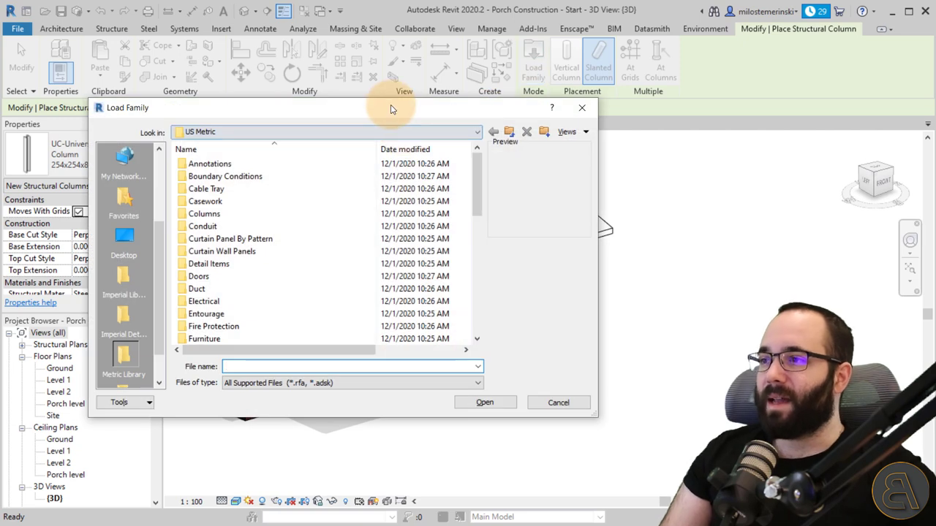
pyautogui.moveTo(391, 108); pyautogui.dragTo(385, 117)
pyautogui.moveTo(468, 173); pyautogui.dragTo(468, 280)
pyautogui.click(245, 261)
pyautogui.doubleClick(235, 222)
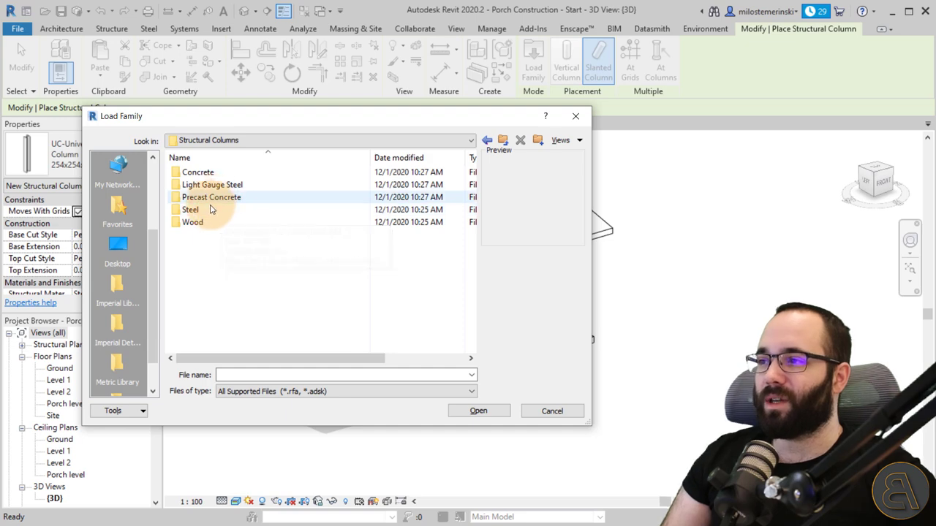
# Step: Load the M_Timber-Column family from the Wood folder with its 140x140 type
pyautogui.doubleClick(203, 223)
pyautogui.click(212, 225)
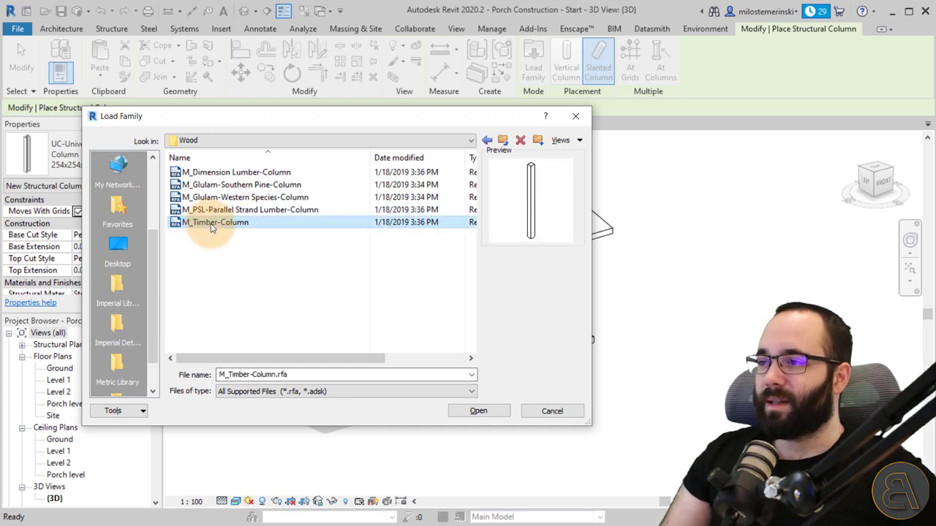
pyautogui.click(478, 411)
pyautogui.click(247, 208)
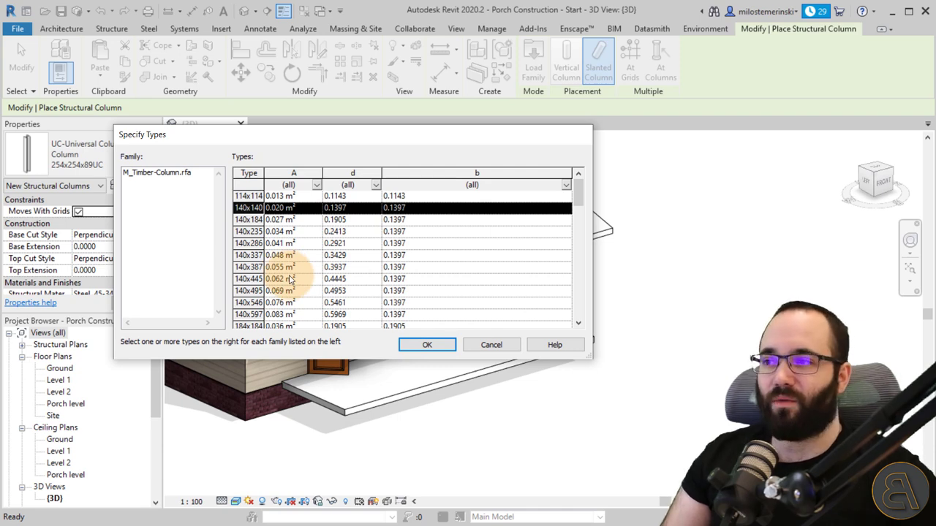
pyautogui.click(412, 344)
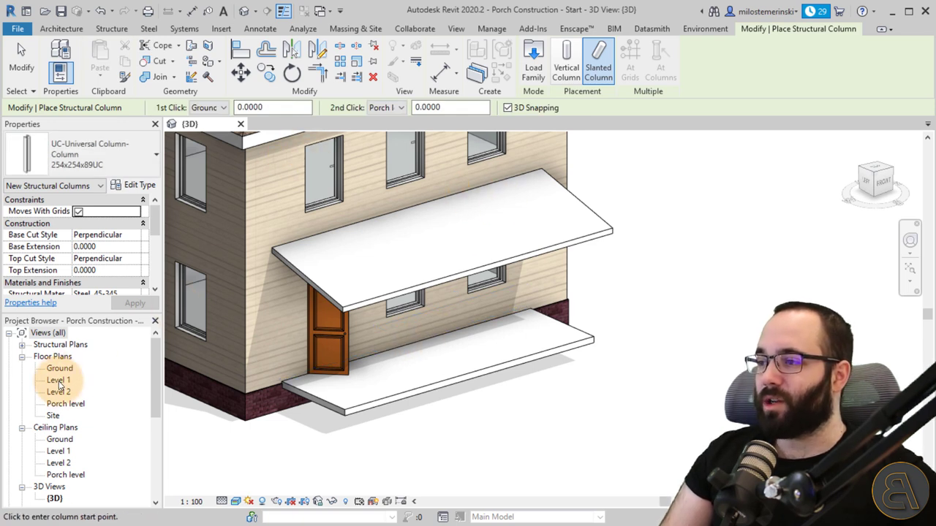
# Step: Open the Porch level floor plan at the porch in front of the door
pyautogui.doubleClick(64, 404)
pyautogui.scroll(5, 512, 322)
pyautogui.scroll(1, 528, 317)
pyautogui.moveTo(568, 349); pyautogui.dragTo(458, 365, button='middle')
pyautogui.scroll(2, 443, 336)
pyautogui.moveTo(437, 332); pyautogui.dragTo(428, 347, button='middle')
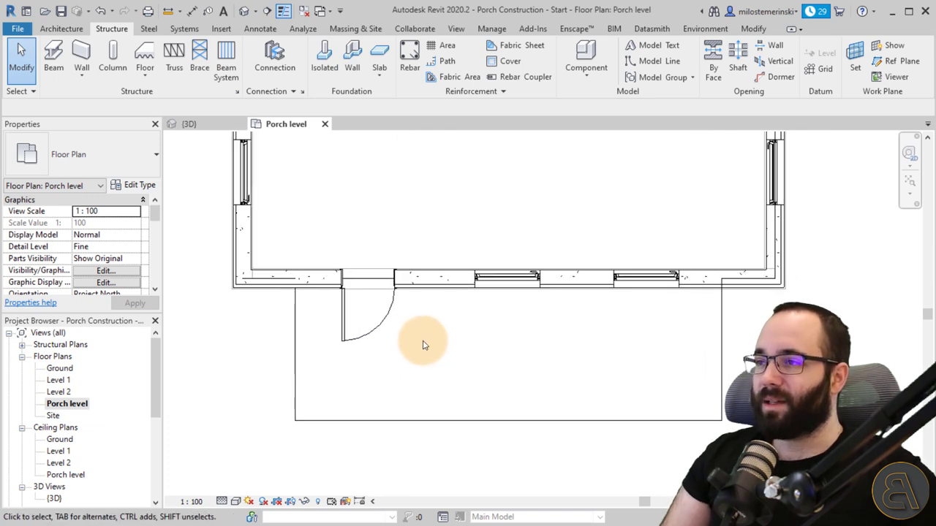
# Step: Start a vertical structural column up to Level 1 using the M_Timber-Column 140x140 type
pyautogui.click(113, 58)
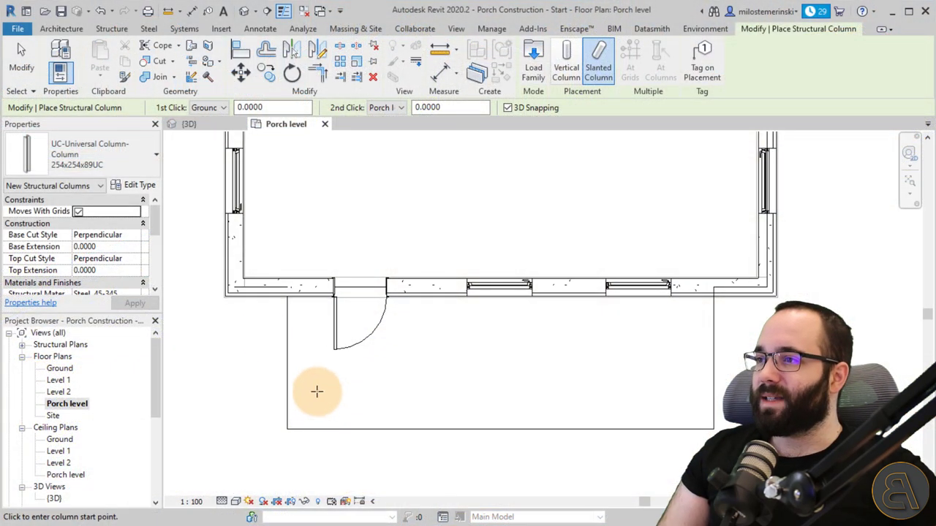
pyautogui.click(567, 72)
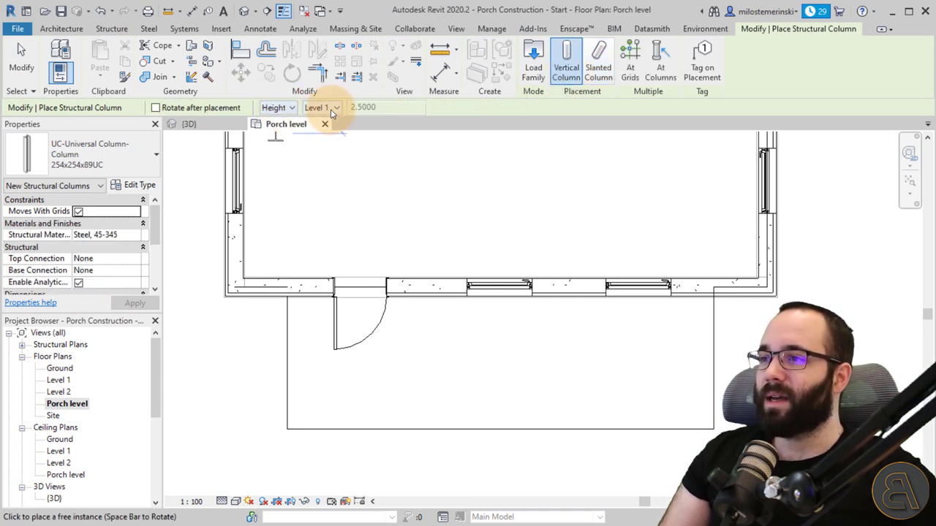
pyautogui.click(125, 162)
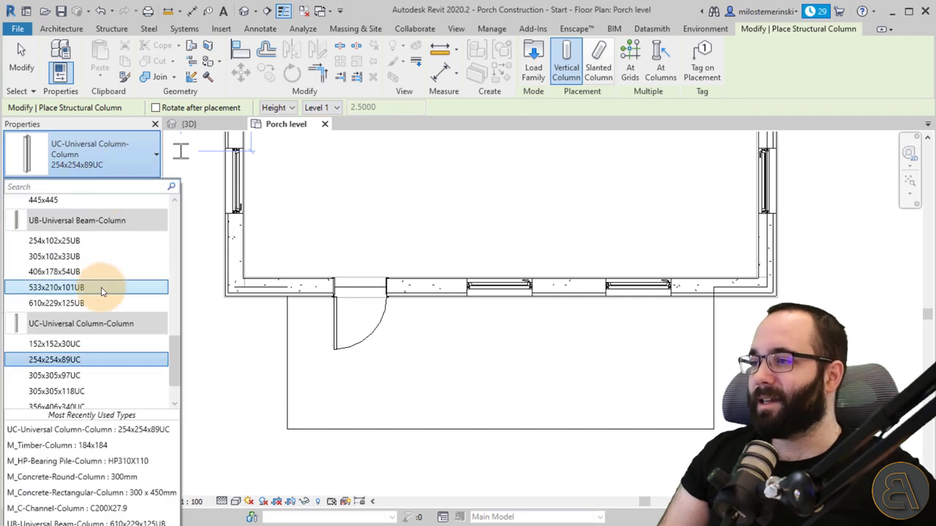
pyautogui.scroll(15, 102, 291)
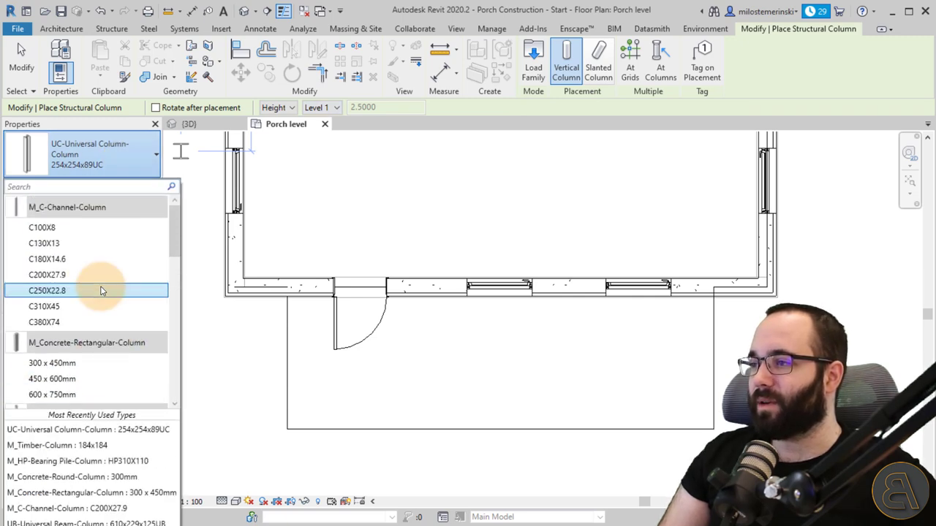
pyautogui.moveTo(176, 212); pyautogui.dragTo(171, 386)
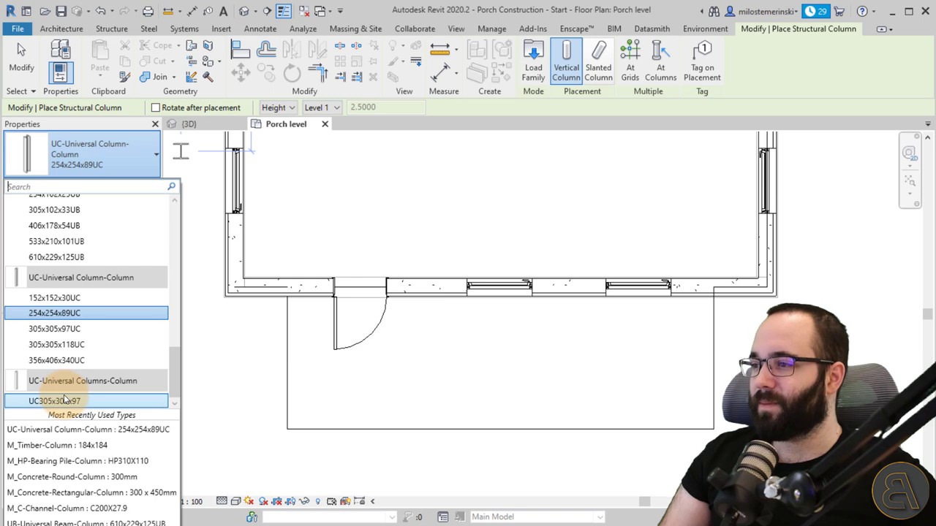
pyautogui.scroll(5, 73, 328)
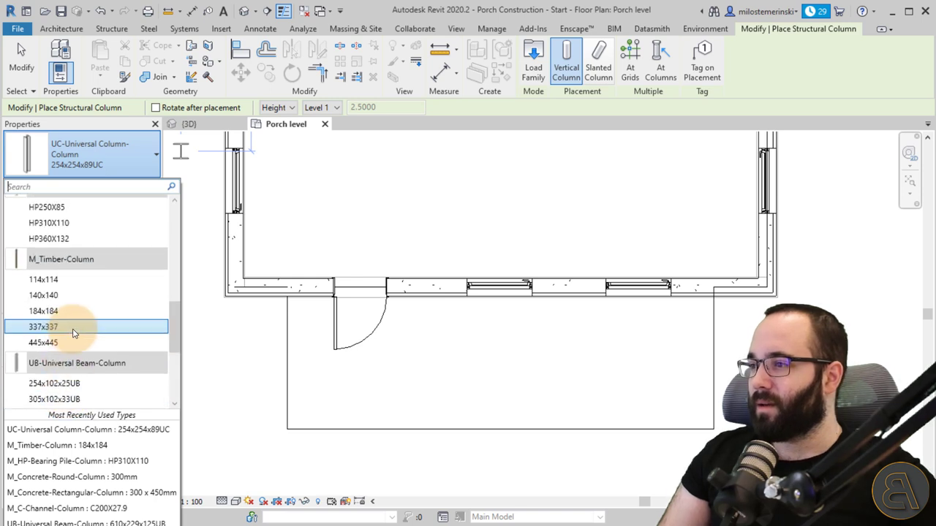
pyautogui.click(58, 295)
# Step: Place one timber column just inside the porch slab's front left corner and end the placement
pyautogui.scroll(5, 314, 407)
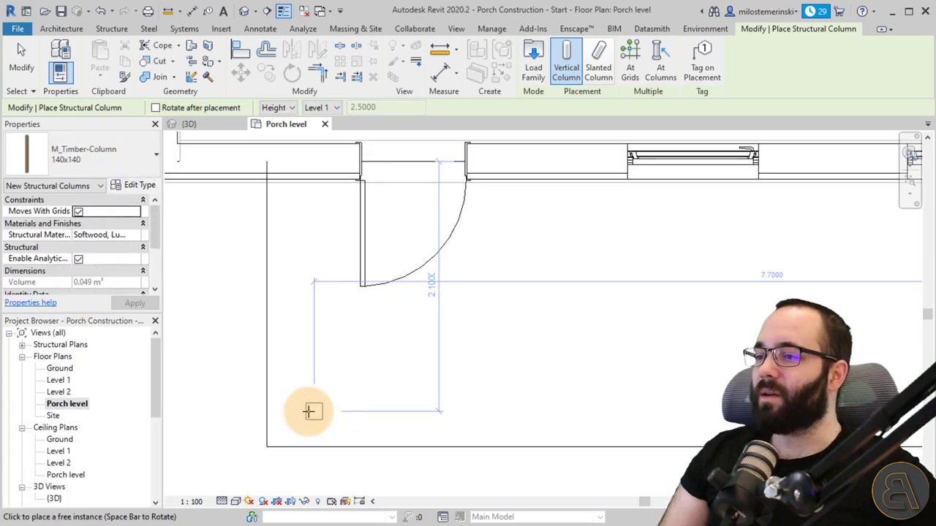
pyautogui.moveTo(319, 406); pyautogui.dragTo(383, 277, button='middle')
pyautogui.click(322, 322)
pyautogui.press('Escape')
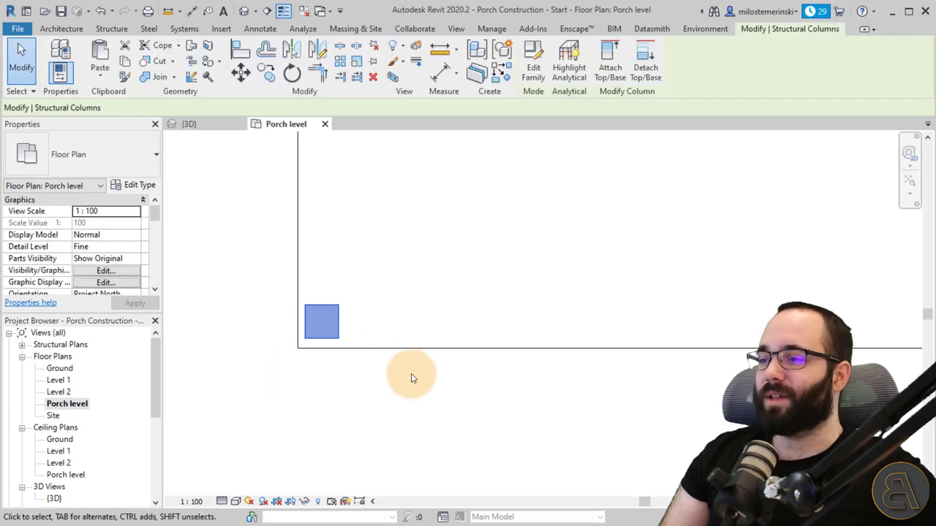
# Step: Align the column's outer faces with the front and left edges of the porch slab
pyautogui.click(242, 50)
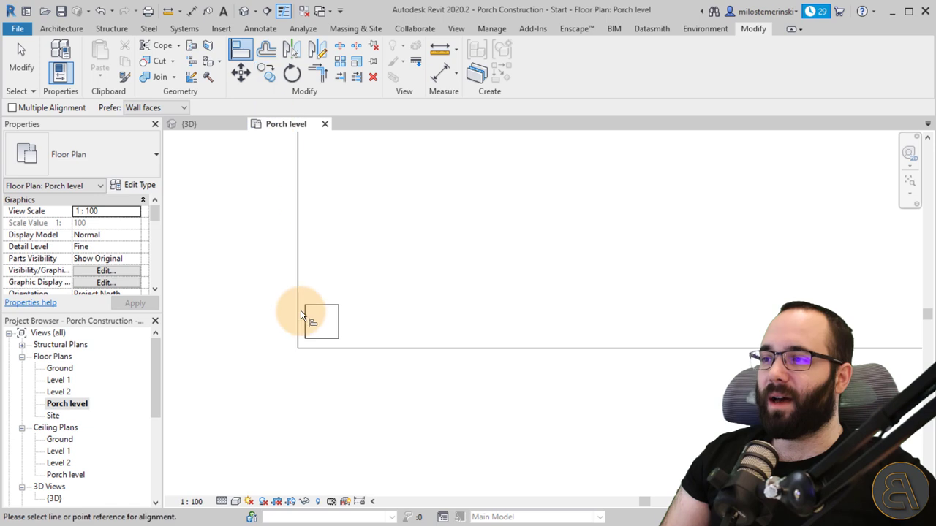
pyautogui.click(329, 350)
pyautogui.click(322, 339)
pyautogui.click(299, 326)
pyautogui.click(304, 331)
pyautogui.press('Escape')
pyautogui.press('Escape')
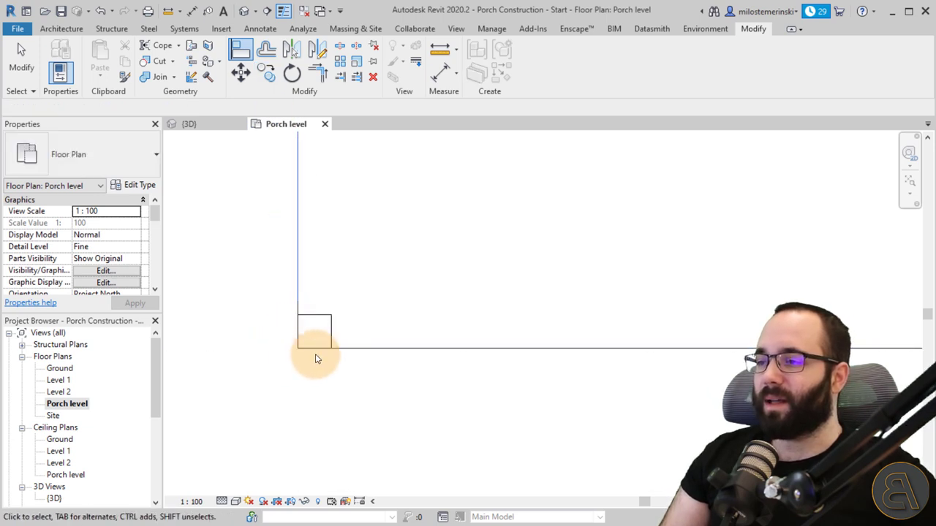
# Step: Copy the front corner column straight back along the slab's left edge so it sits against the house wall
pyautogui.scroll(-4, 329, 335)
pyautogui.scroll(2, 329, 351)
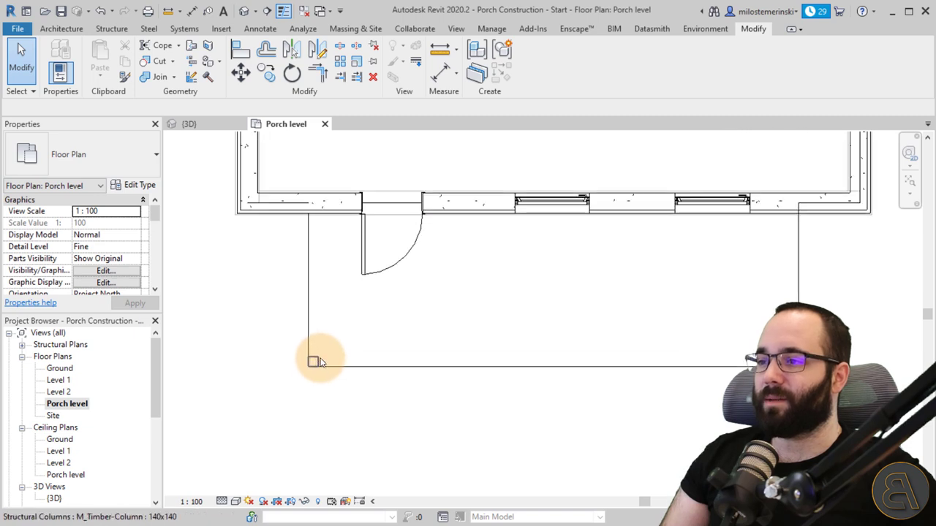
pyautogui.click(318, 362)
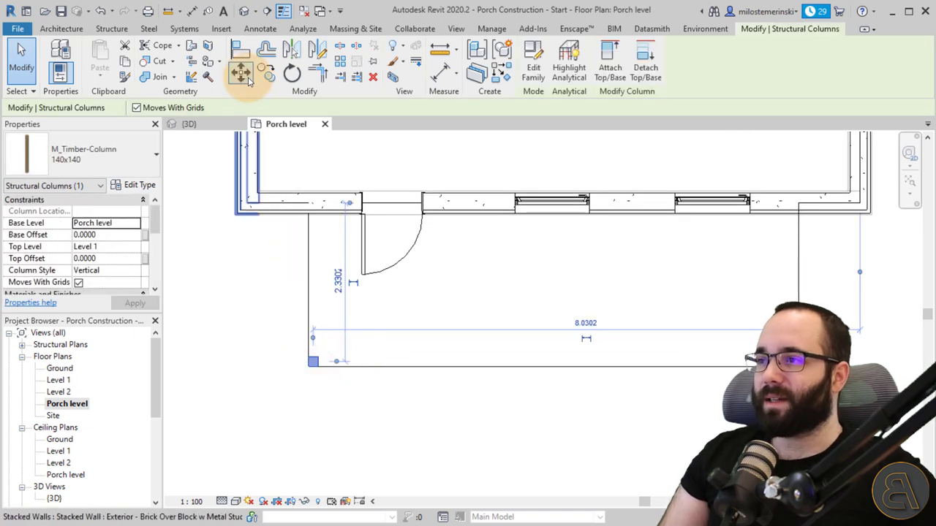
pyautogui.click(267, 73)
pyautogui.scroll(2, 309, 381)
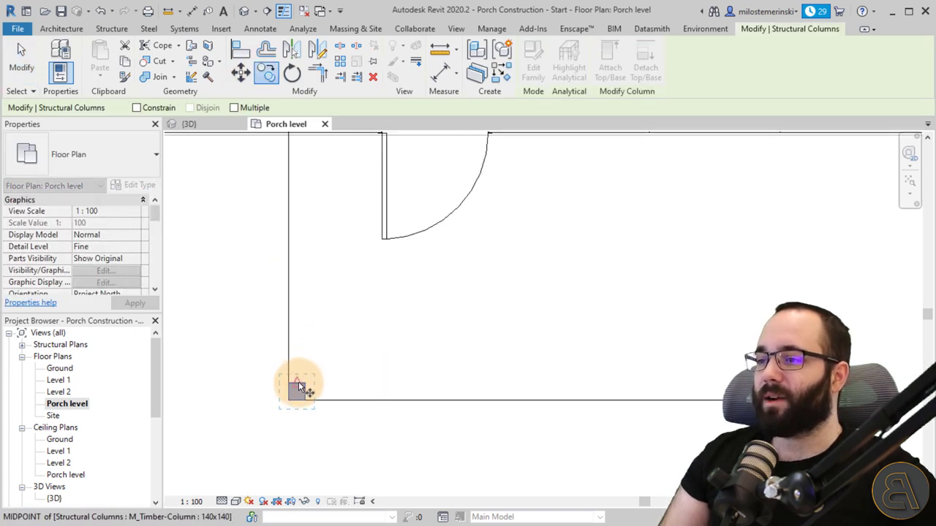
pyautogui.click(298, 383)
pyautogui.moveTo(308, 253); pyautogui.dragTo(299, 338, button='middle')
pyautogui.scroll(2, 288, 244)
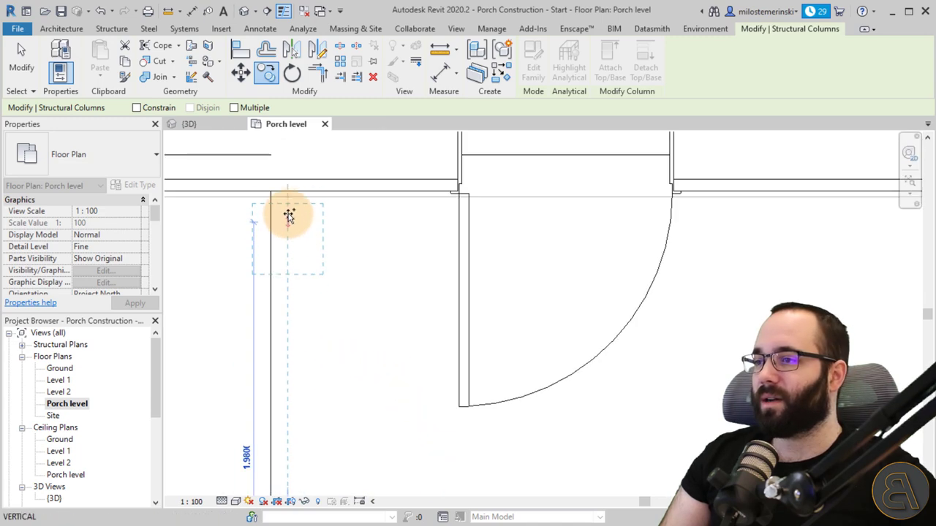
pyautogui.click(289, 196)
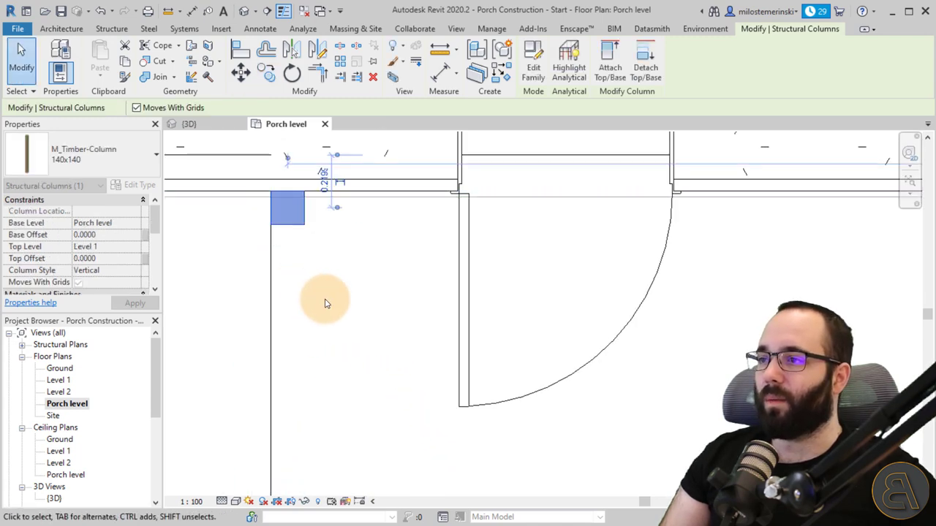
# Step: Set up a linear array of both left-hand columns with 4 items, Move To Last, and Group and Associate off
pyautogui.scroll(-3, 333, 315)
pyautogui.click(337, 320)
pyautogui.click(313, 433)
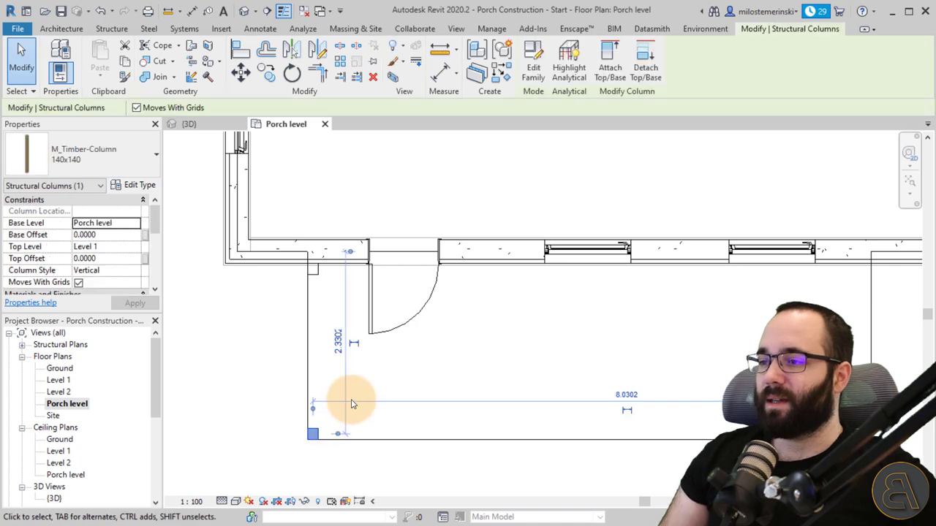
pyautogui.keyDown('ctrl'); pyautogui.click(315, 272); pyautogui.keyUp('ctrl')
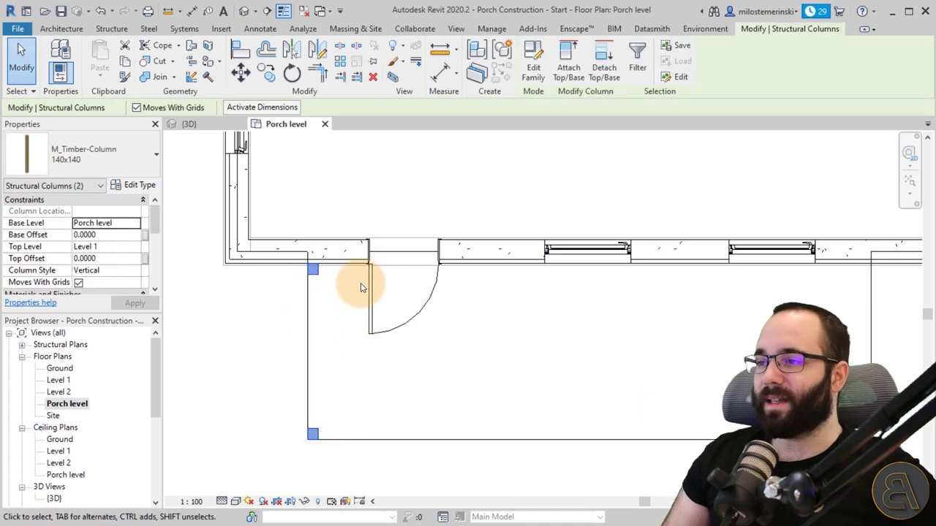
pyautogui.click(338, 65)
pyautogui.doubleClick(391, 108)
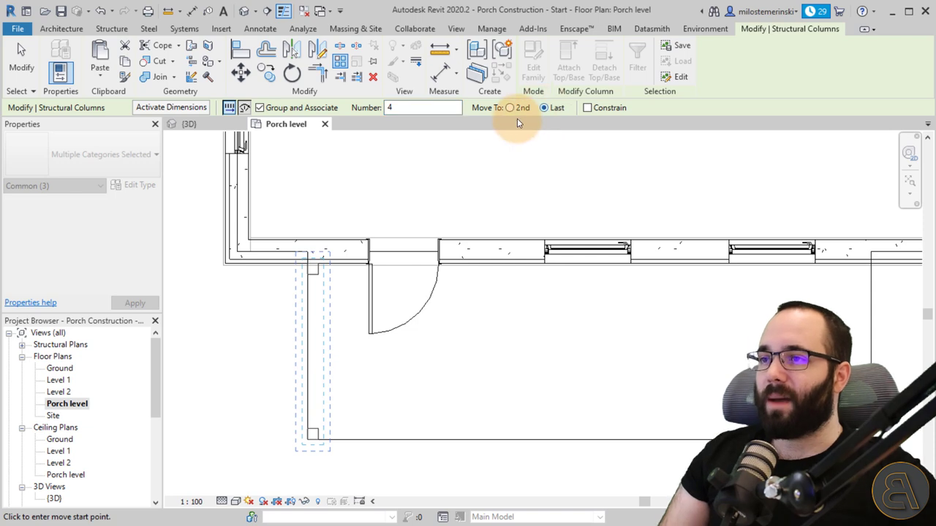
pyautogui.click(543, 108)
# Step: Array the column pair across the porch, from the front column's outer right corner to the slab's front right corner
pyautogui.scroll(3, 329, 443)
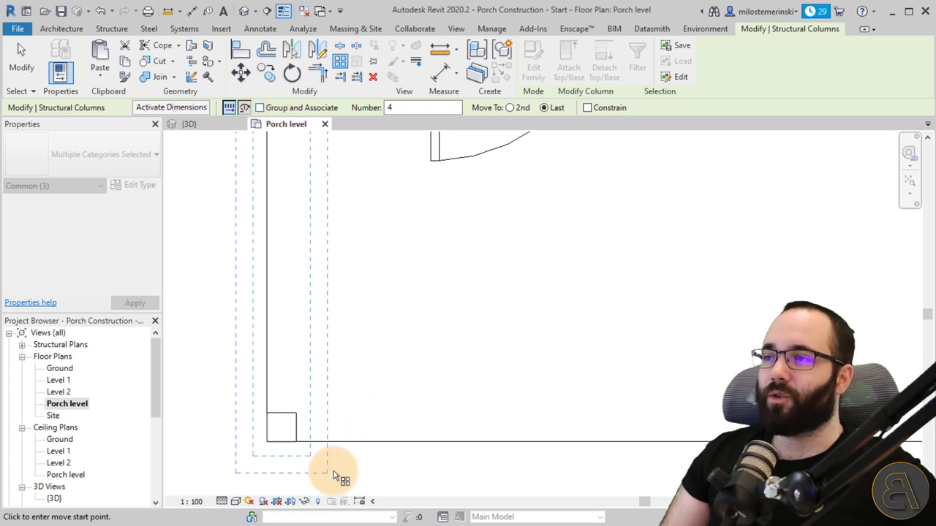
pyautogui.click(296, 441)
pyautogui.scroll(-3, 397, 415)
pyautogui.moveTo(559, 427); pyautogui.dragTo(221, 414, button='middle')
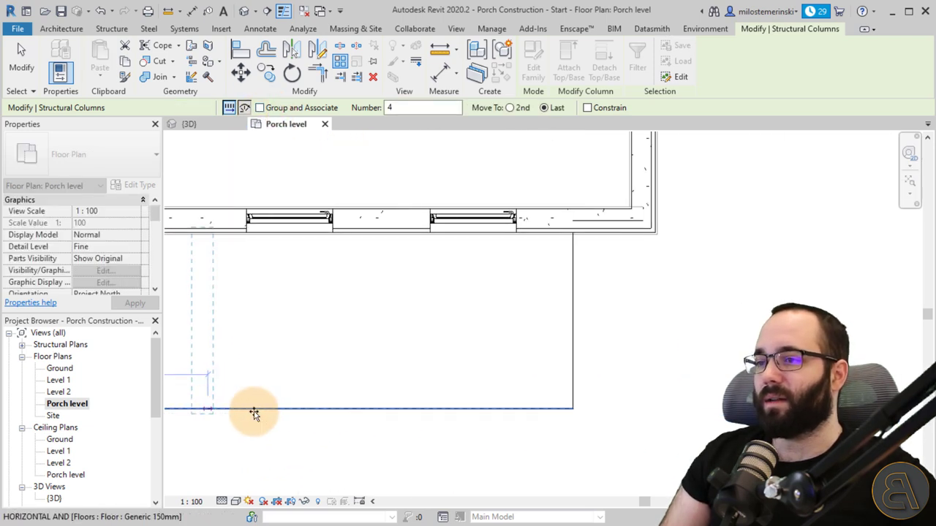
pyautogui.click(577, 406)
pyautogui.scroll(-3, 444, 447)
pyautogui.click(587, 396)
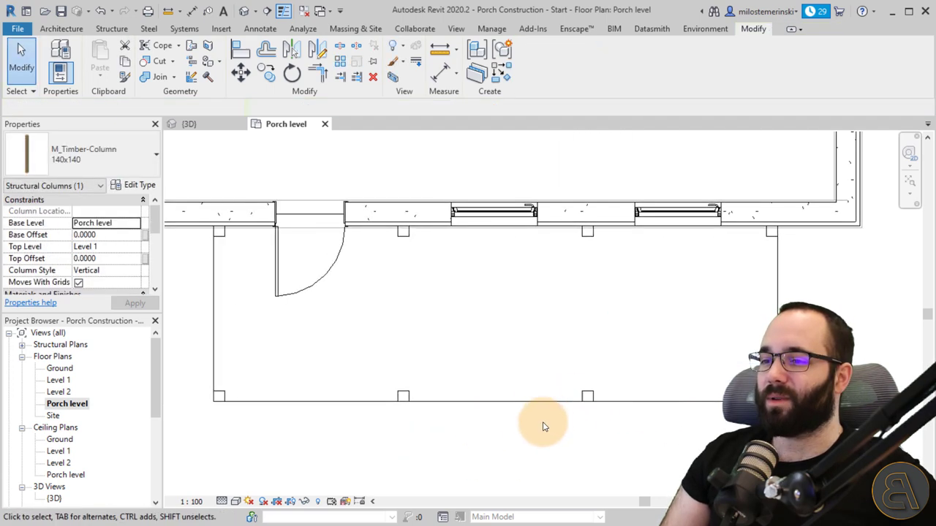
pyautogui.click(542, 424)
# Step: Switch to the 3D view and examine how the porch columns meet the sloped roof
pyautogui.scroll(-2, 543, 422)
pyautogui.moveTo(539, 392); pyautogui.dragTo(567, 407, button='middle')
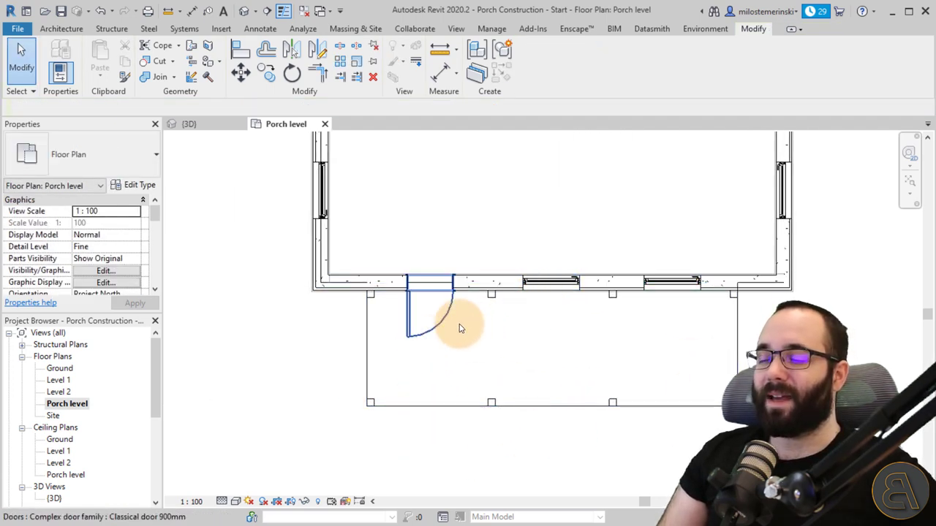
pyautogui.click(206, 125)
pyautogui.keyDown('shift'); pyautogui.moveTo(533, 387); pyautogui.dragTo(448, 350, button='middle'); pyautogui.keyUp('shift')
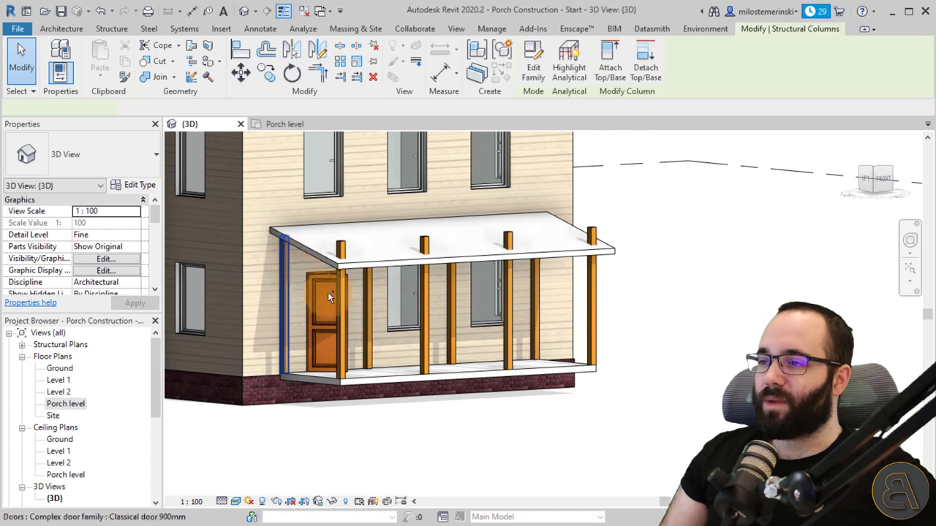
# Step: Set the base level of all eight porch timber columns to Ground
pyautogui.click(343, 305)
pyautogui.keyDown('ctrl'); pyautogui.click(368, 316); pyautogui.keyUp('ctrl')
pyautogui.keyDown('ctrl'); pyautogui.click(449, 315); pyautogui.keyUp('ctrl')
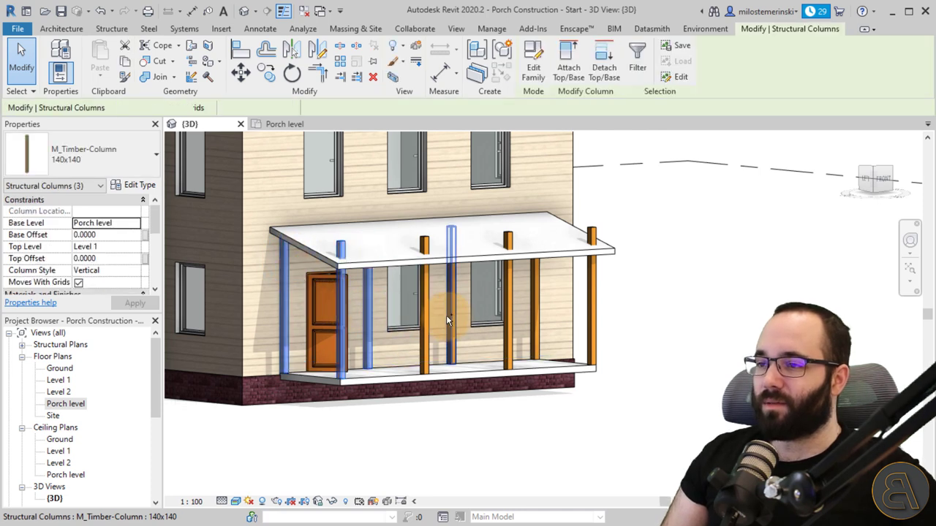
pyautogui.keyDown('ctrl'); pyautogui.click(509, 337); pyautogui.keyUp('ctrl')
pyautogui.keyDown('ctrl'); pyautogui.click(535, 337); pyautogui.keyUp('ctrl')
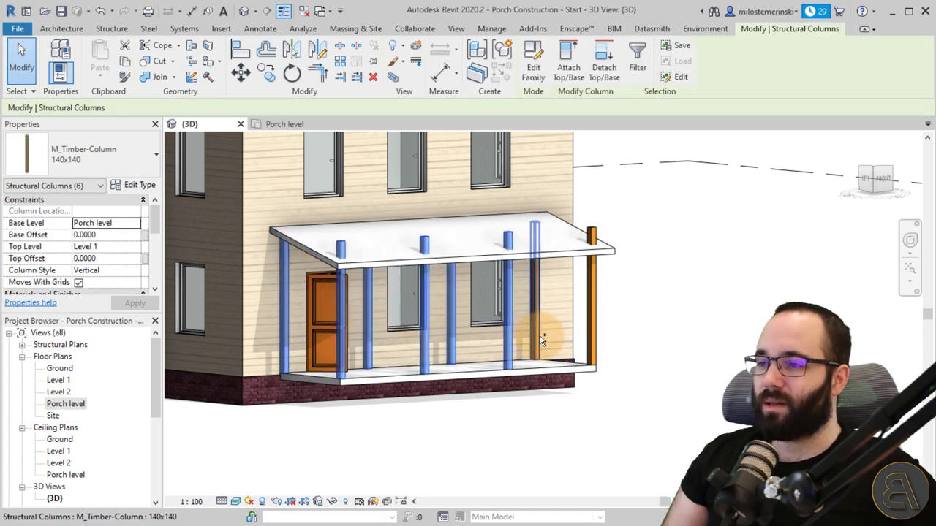
pyautogui.keyDown('ctrl'); pyautogui.click(590, 344); pyautogui.keyUp('ctrl')
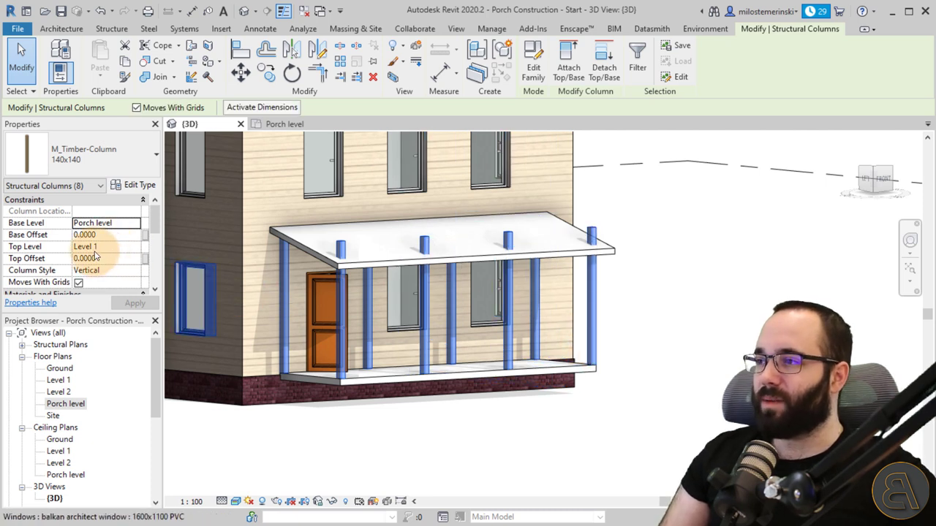
pyautogui.click(134, 224)
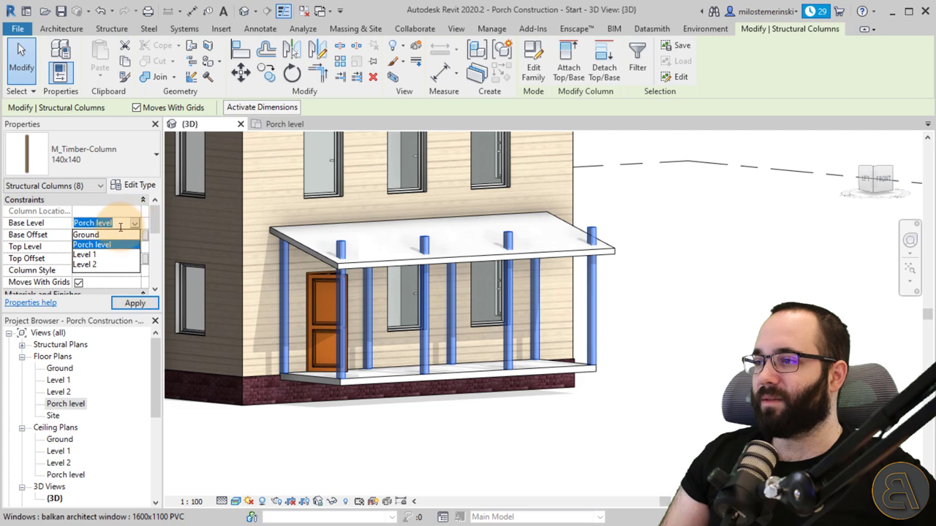
pyautogui.click(85, 234)
pyautogui.click(134, 303)
pyautogui.keyDown('shift'); pyautogui.moveTo(446, 403); pyautogui.dragTo(417, 449, button='middle'); pyautogui.keyUp('shift')
pyautogui.press('Escape')
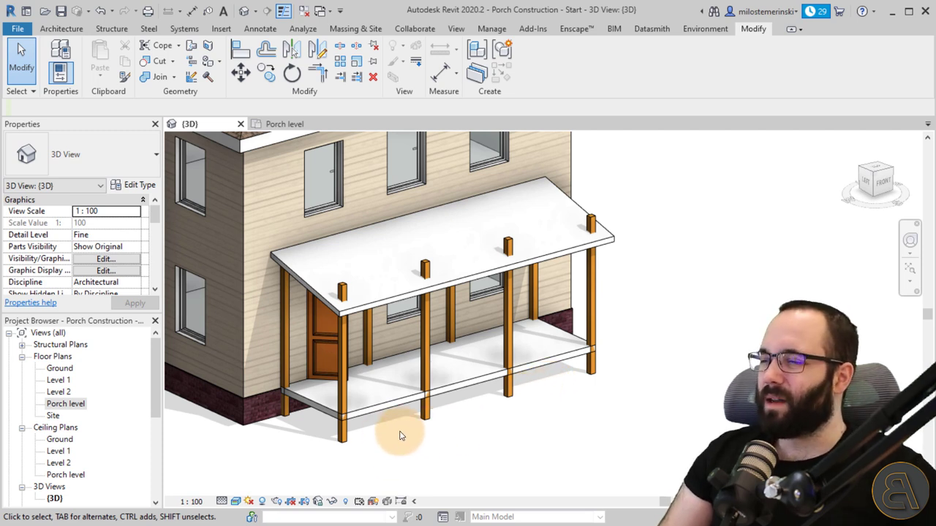
# Step: Start the Beam tool and choose the M_Timber 140x140 type
pyautogui.click(73, 29)
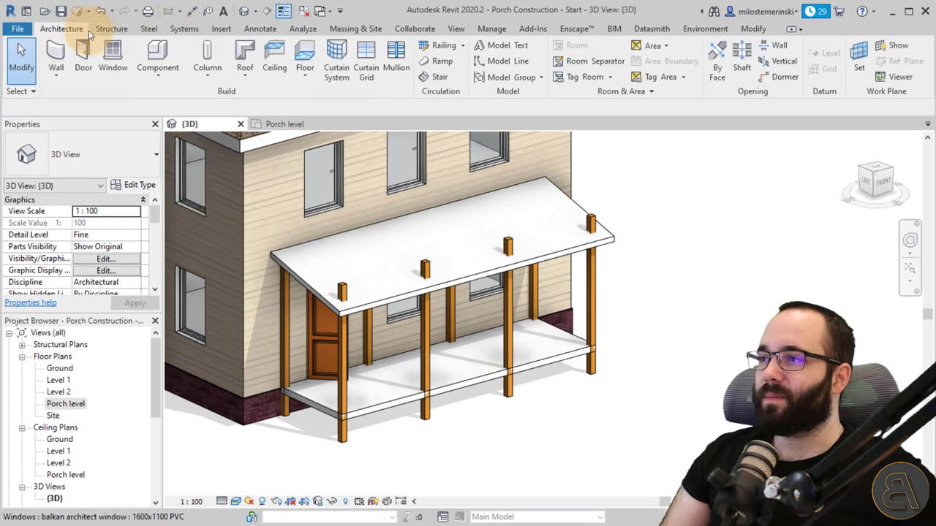
pyautogui.click(109, 32)
pyautogui.click(53, 58)
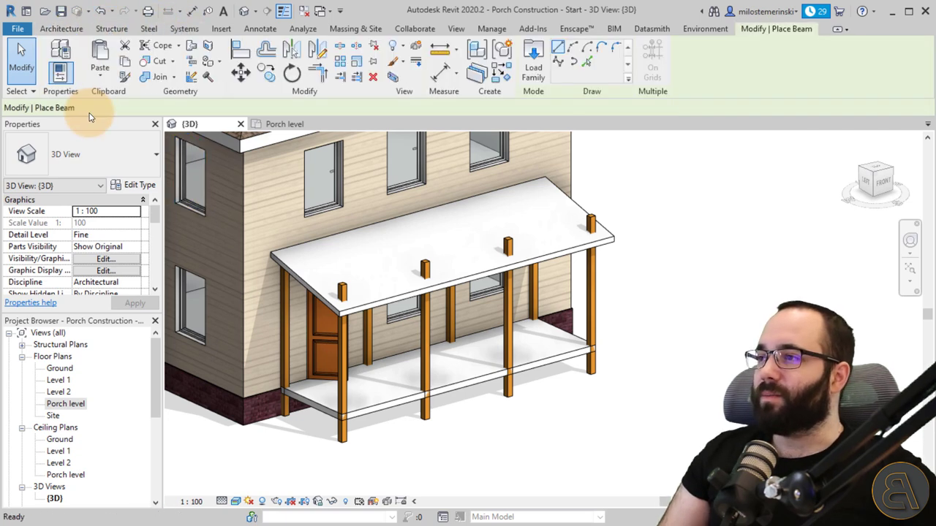
pyautogui.click(88, 150)
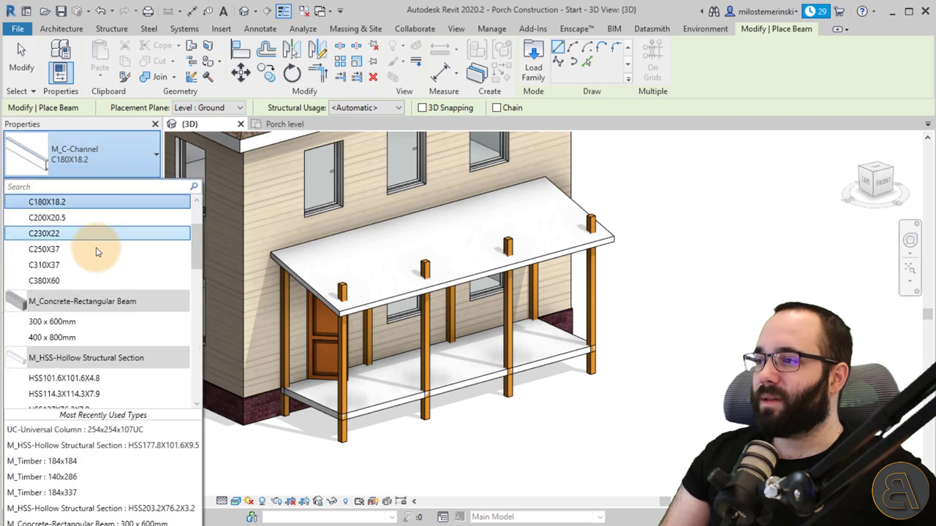
pyautogui.scroll(-3, 96, 245)
pyautogui.scroll(3, 102, 269)
pyautogui.scroll(-15, 101, 269)
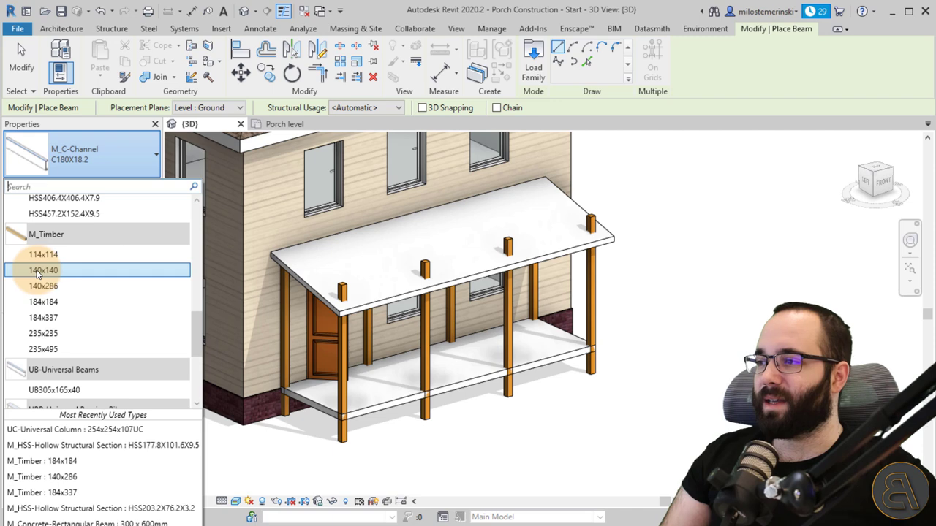
pyautogui.click(50, 271)
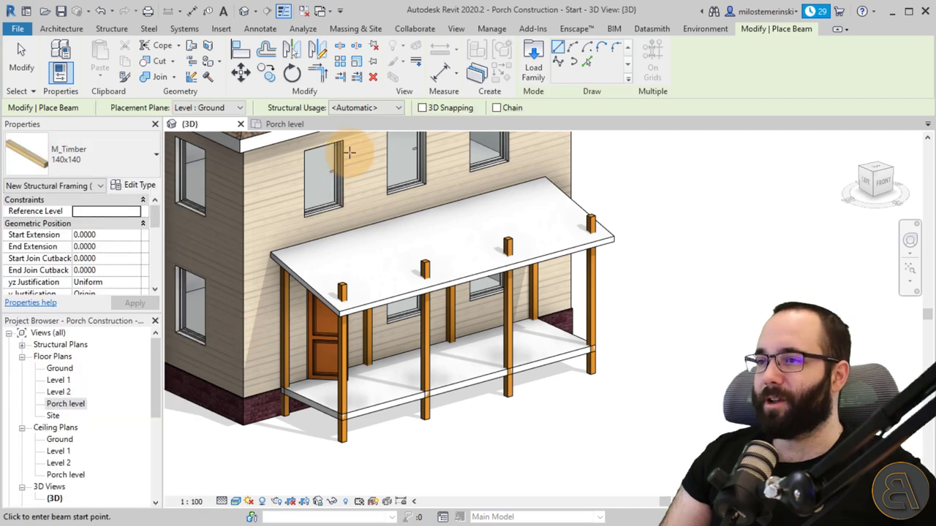
# Step: In the Porch level plan, draw a beam from the centre of the front left column to the rear left column
pyautogui.click(296, 128)
pyautogui.scroll(3, 377, 387)
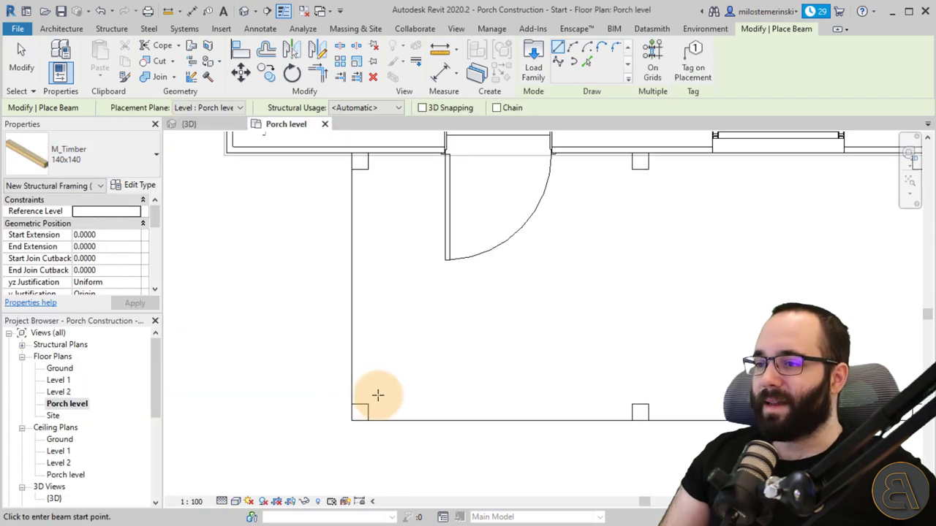
pyautogui.click(359, 412)
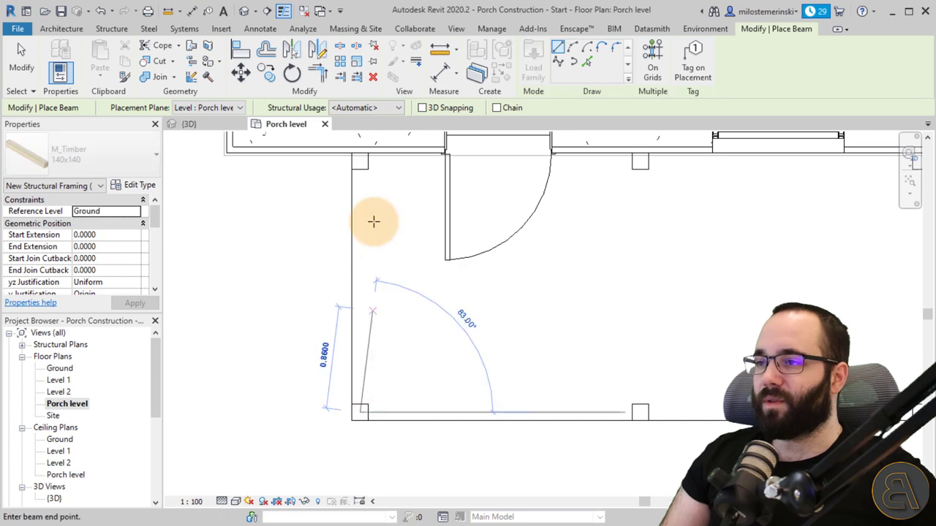
pyautogui.click(359, 162)
pyautogui.press('Escape')
pyautogui.press('Escape')
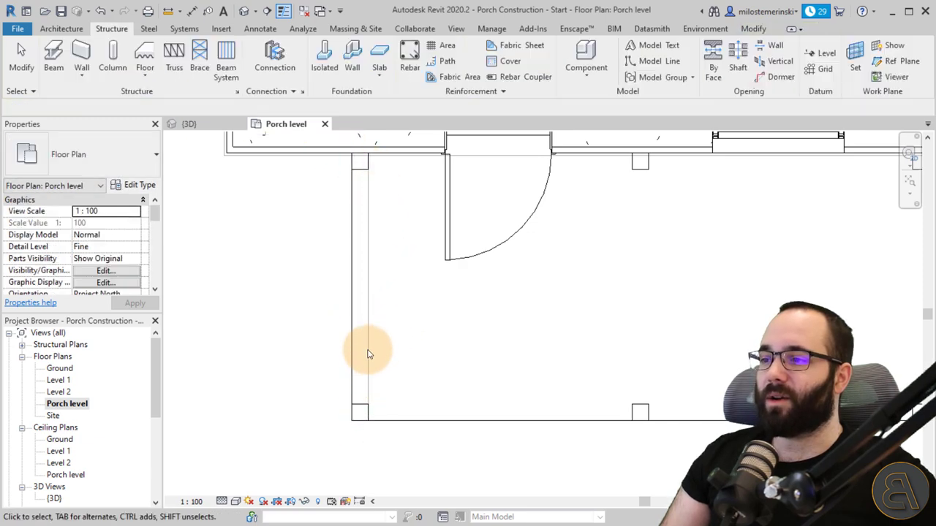
# Step: Examine in the 3D view how the new left-hand beam meets the porch slab and columns
pyautogui.click(355, 334)
pyautogui.press('Escape')
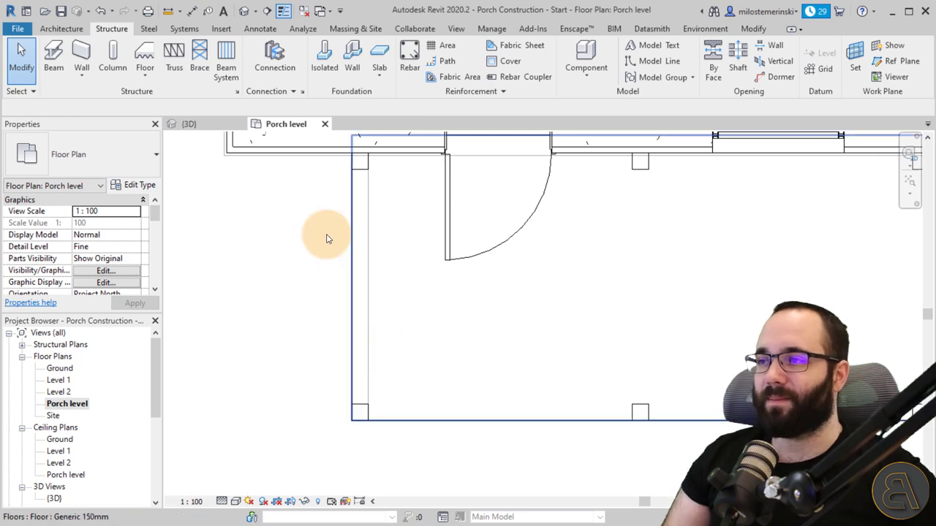
pyautogui.click(220, 123)
pyautogui.scroll(5, 421, 330)
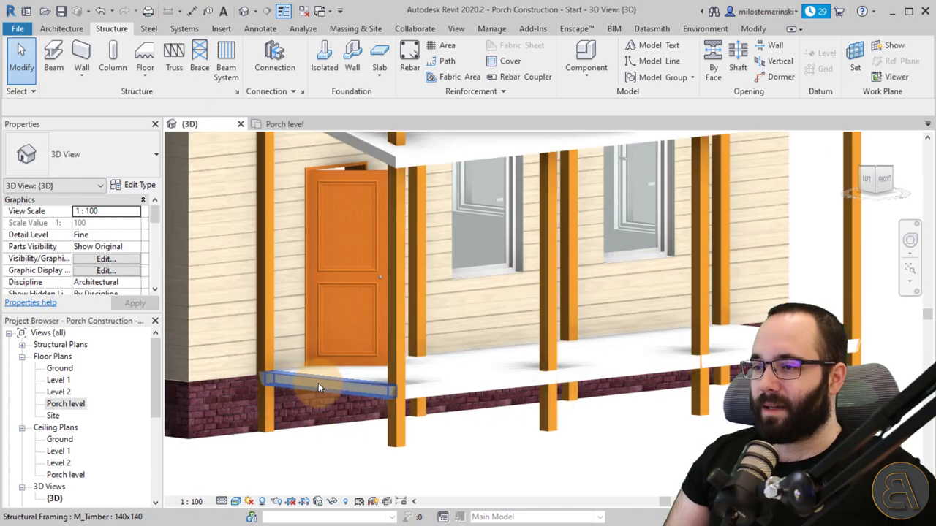
pyautogui.scroll(6, 318, 387)
pyautogui.click(366, 364)
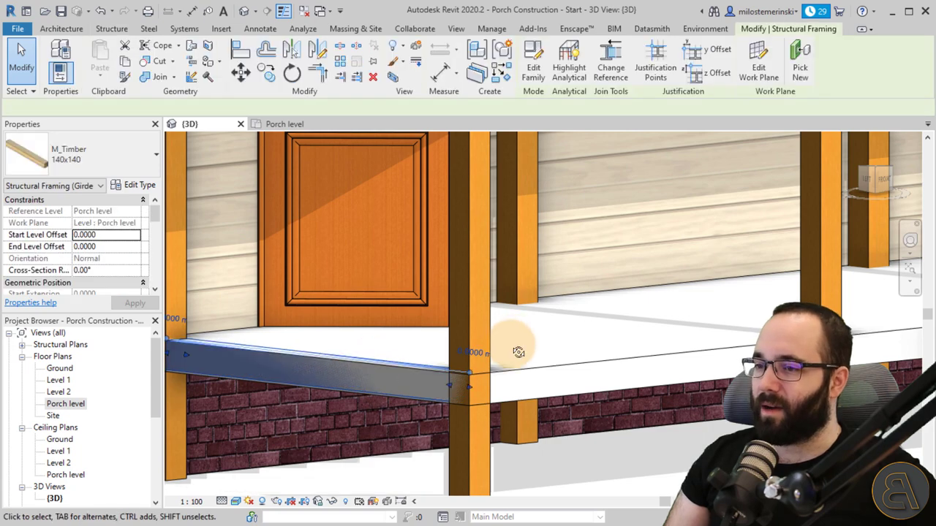
pyautogui.keyDown('shift'); pyautogui.moveTo(515, 342); pyautogui.dragTo(464, 397, button='middle'); pyautogui.keyUp('shift')
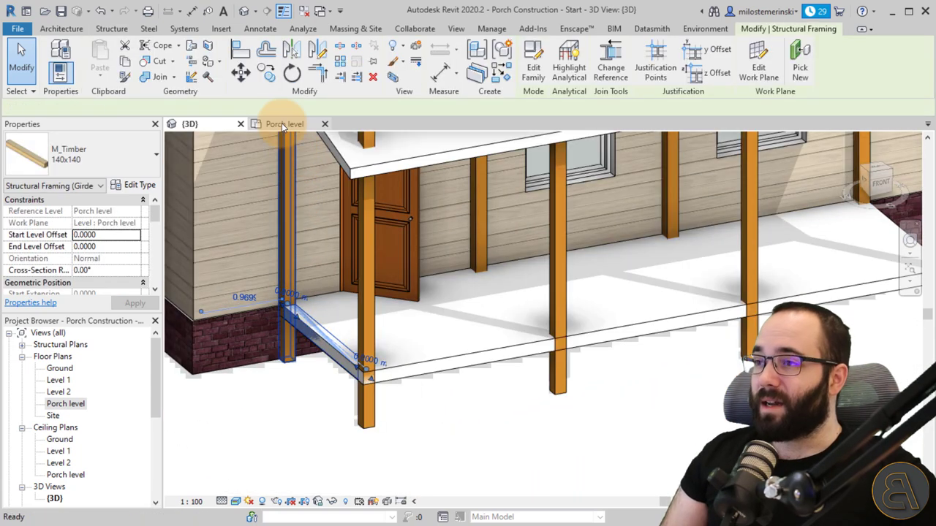
# Step: Set the Porch level plan's view range to Unlimited for both the primary range bottom and the view depth level
pyautogui.click(282, 124)
pyautogui.click(365, 359)
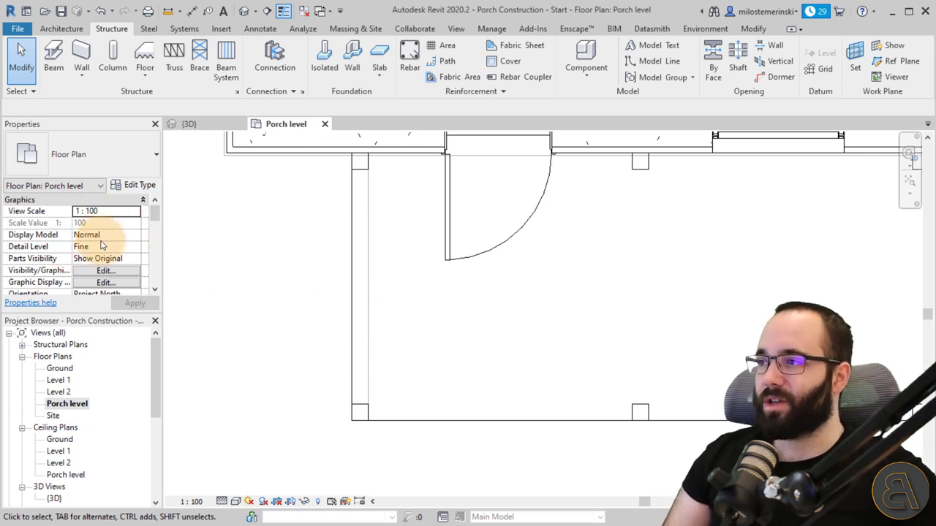
pyautogui.moveTo(153, 215); pyautogui.dragTo(155, 266)
pyautogui.scroll(-2, 83, 260)
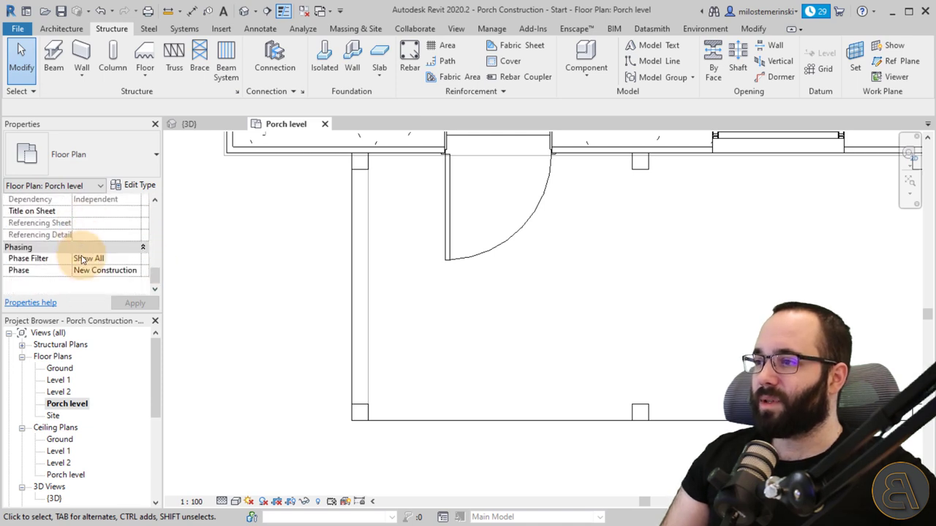
pyautogui.scroll(4, 83, 256)
pyautogui.click(117, 248)
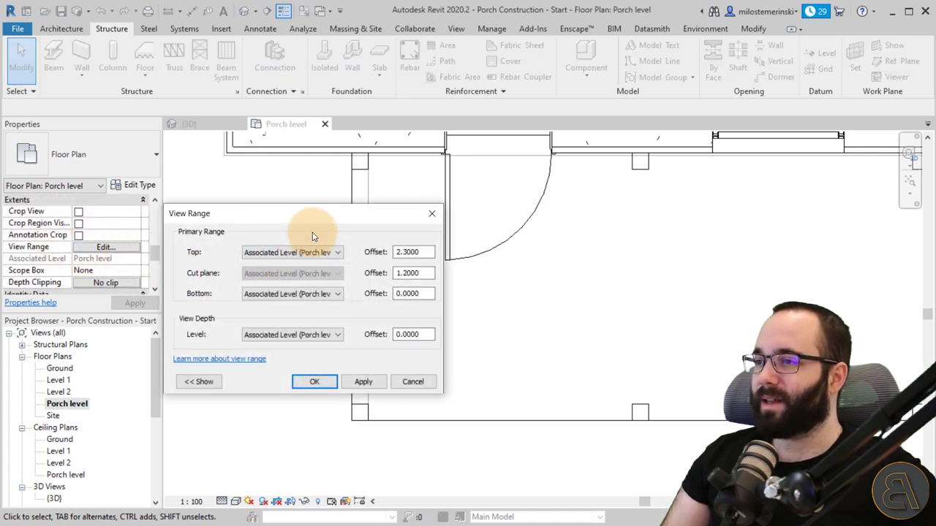
pyautogui.click(321, 293)
pyautogui.click(252, 323)
pyautogui.click(260, 334)
pyautogui.click(259, 363)
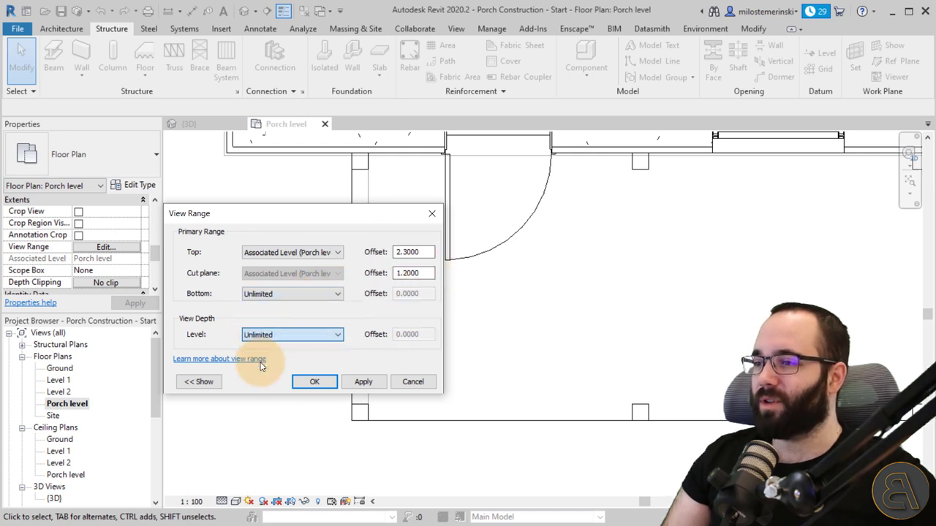
pyautogui.click(365, 382)
pyautogui.click(313, 382)
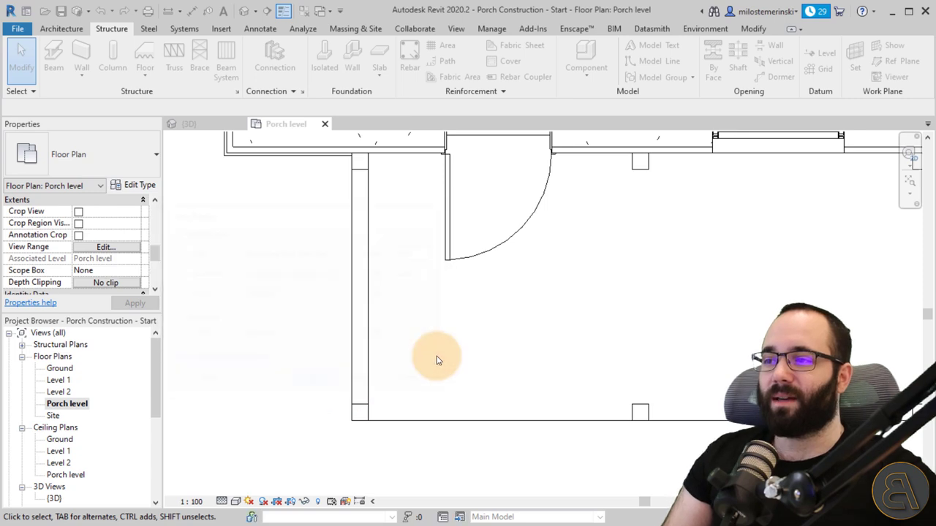
pyautogui.click(377, 336)
pyautogui.click(266, 72)
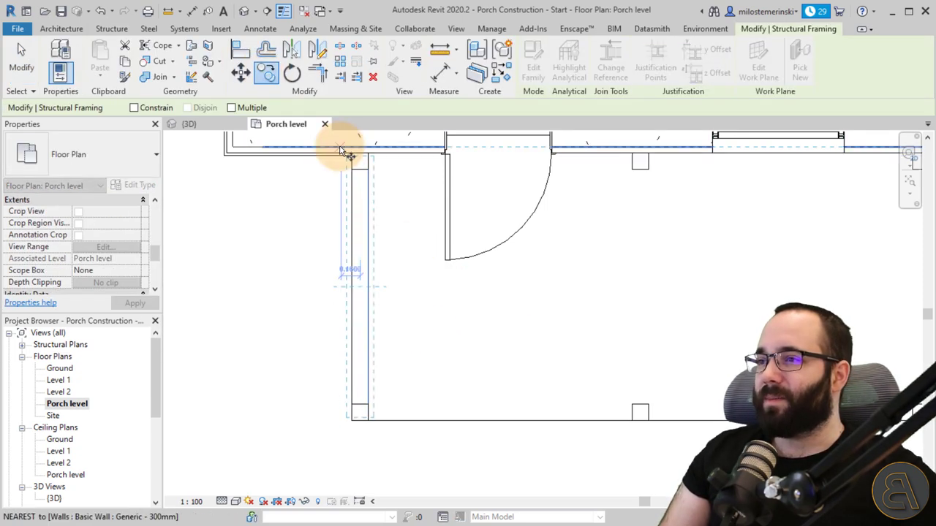
pyautogui.click(353, 169)
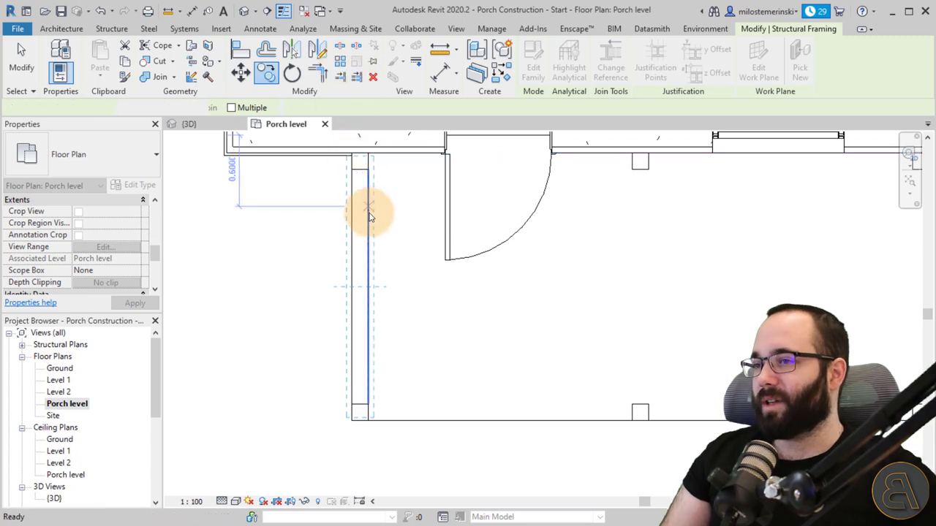
pyautogui.press('Escape')
pyautogui.press('Escape')
# Step: Array the left beam as 4 items with Move To Last, from the front left column's centre to the front right column's centre
pyautogui.click(370, 222)
pyautogui.click(318, 72)
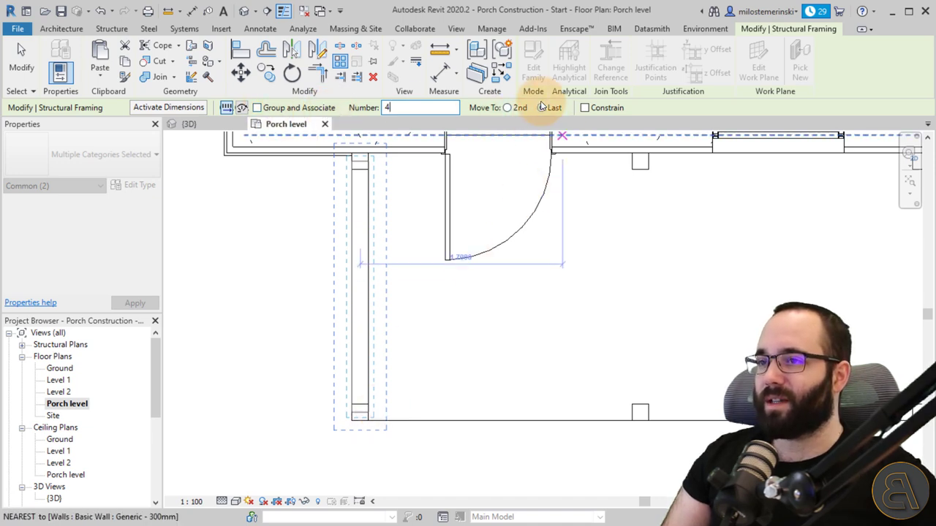
pyautogui.click(359, 411)
pyautogui.moveTo(571, 403); pyautogui.dragTo(168, 344, button='middle')
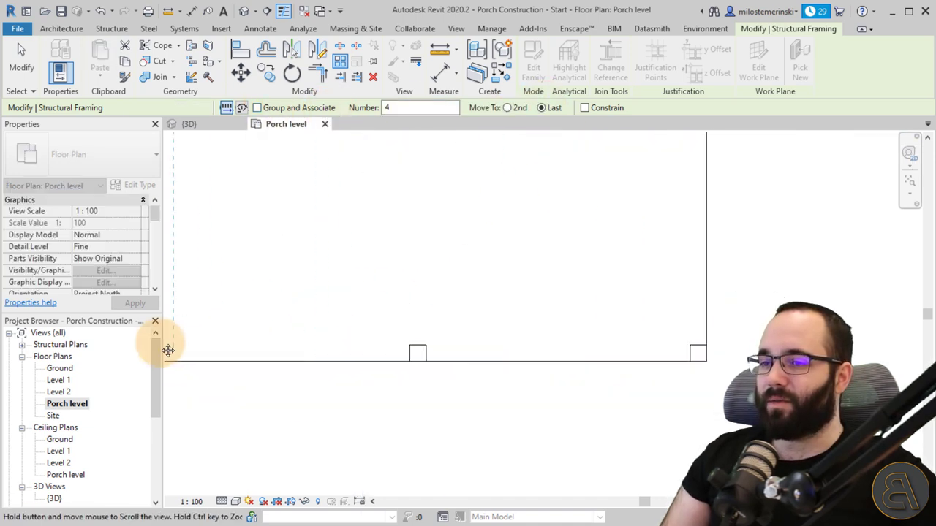
pyautogui.click(698, 355)
pyautogui.scroll(-5, 575, 412)
pyautogui.moveTo(480, 417); pyautogui.dragTo(595, 419, button='middle')
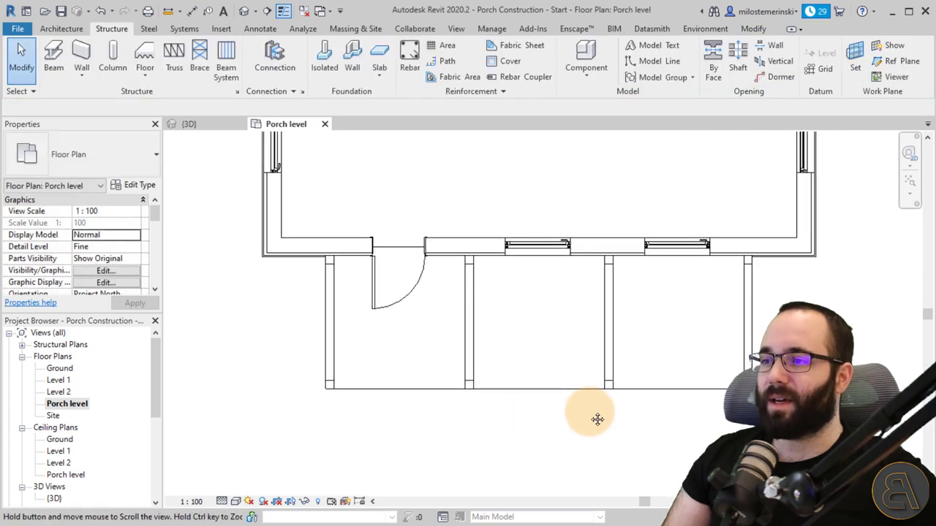
pyautogui.click(472, 343)
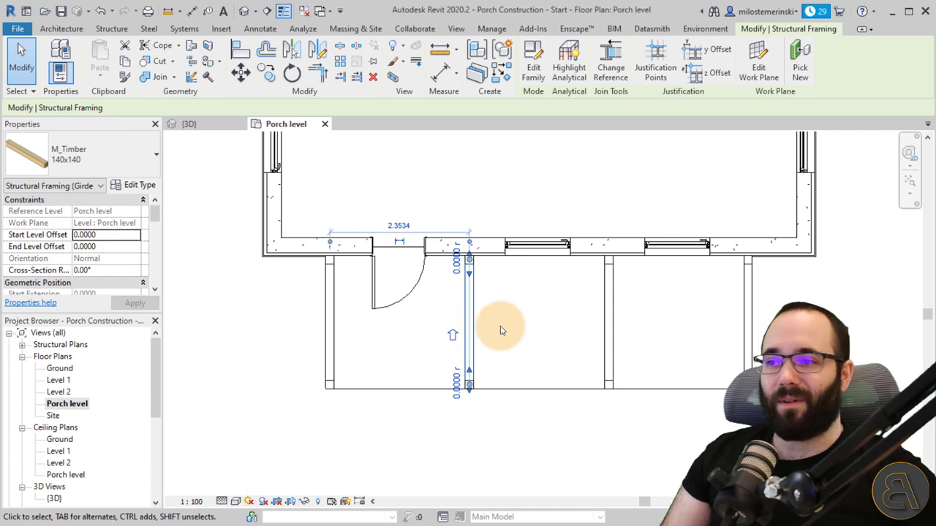
pyautogui.click(521, 324)
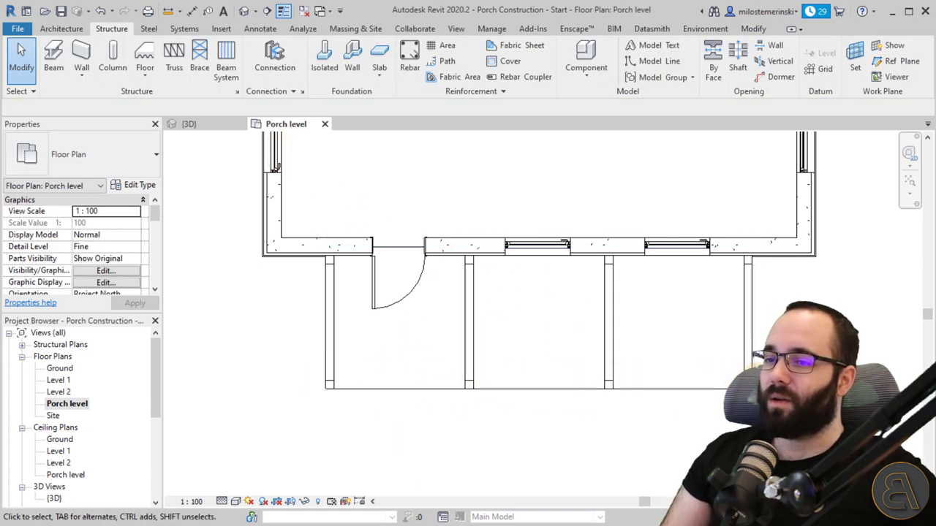
# Step: Draw two M_Timber 140x140 beams across the porch's full width, one through the wall-side columns and one through the front columns
pyautogui.click(54, 62)
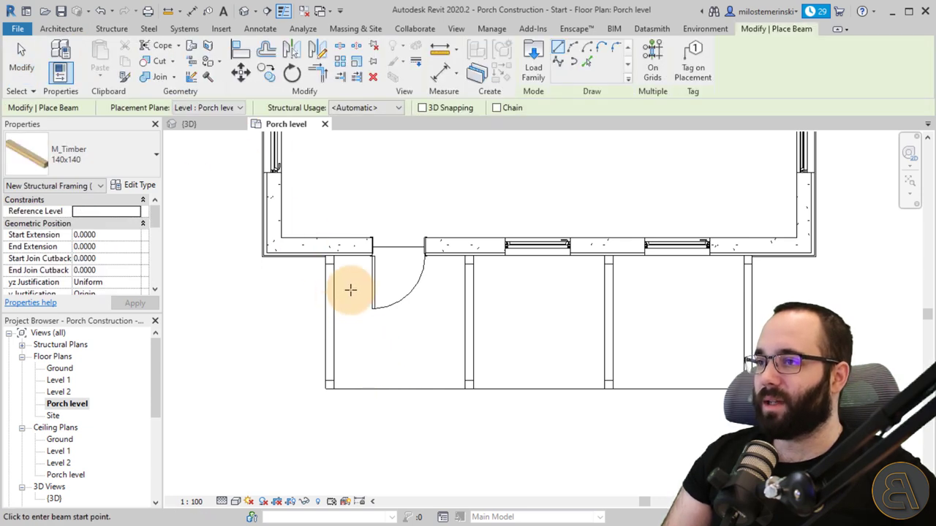
pyautogui.scroll(1, 351, 289)
pyautogui.click(323, 251)
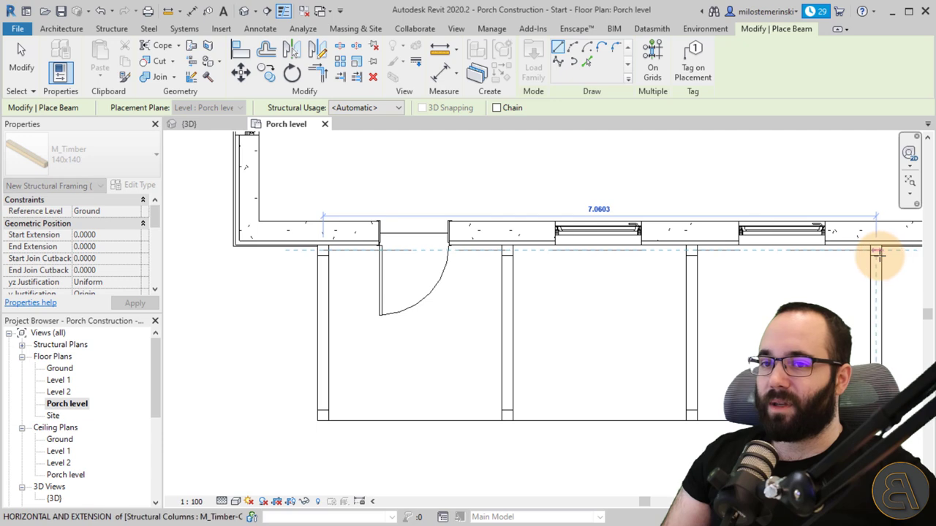
pyautogui.click(897, 250)
pyautogui.click(876, 416)
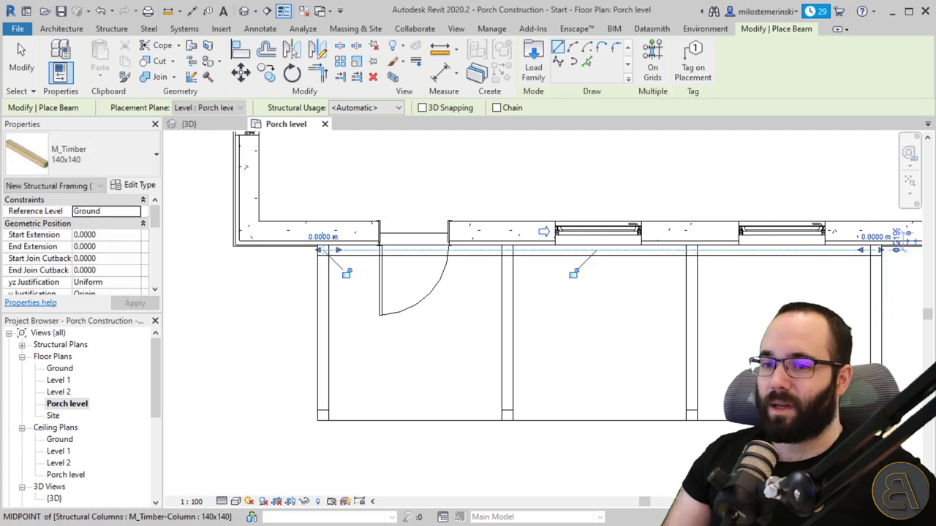
pyautogui.click(323, 416)
pyautogui.press('Escape')
pyautogui.press('Escape')
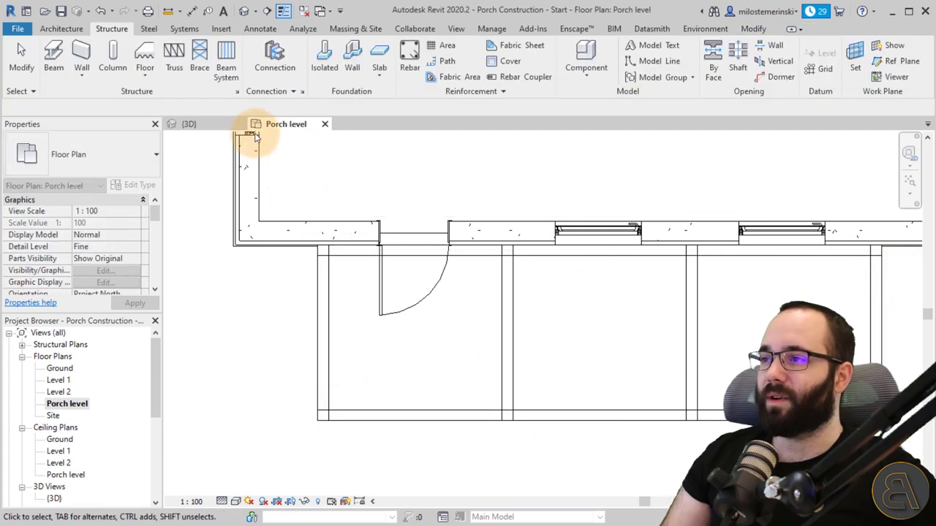
# Step: Remove the Generic 150mm porch floor from the 3D view to expose the timber beam frame beneath it
pyautogui.click(192, 125)
pyautogui.keyDown('shift'); pyautogui.moveTo(539, 257); pyautogui.dragTo(592, 393, button='middle'); pyautogui.keyUp('shift')
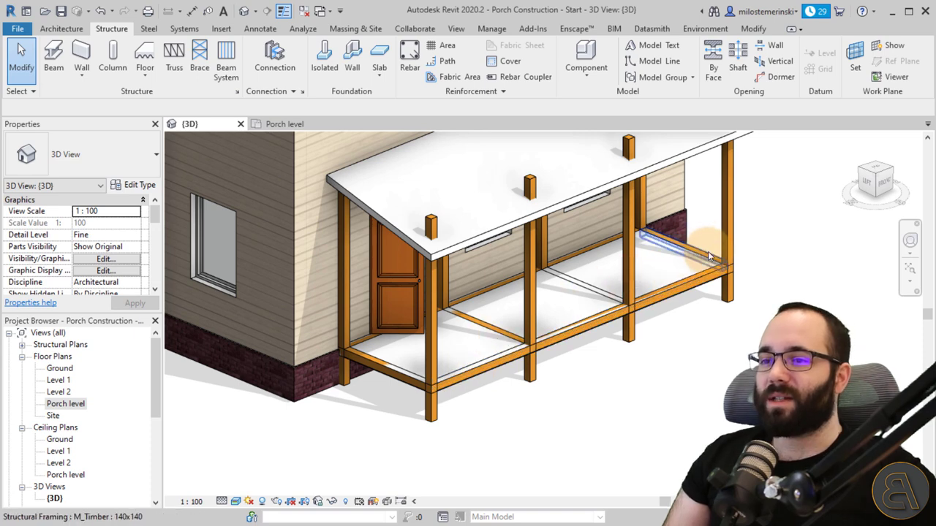
pyautogui.press('Tab')
pyautogui.click(710, 280)
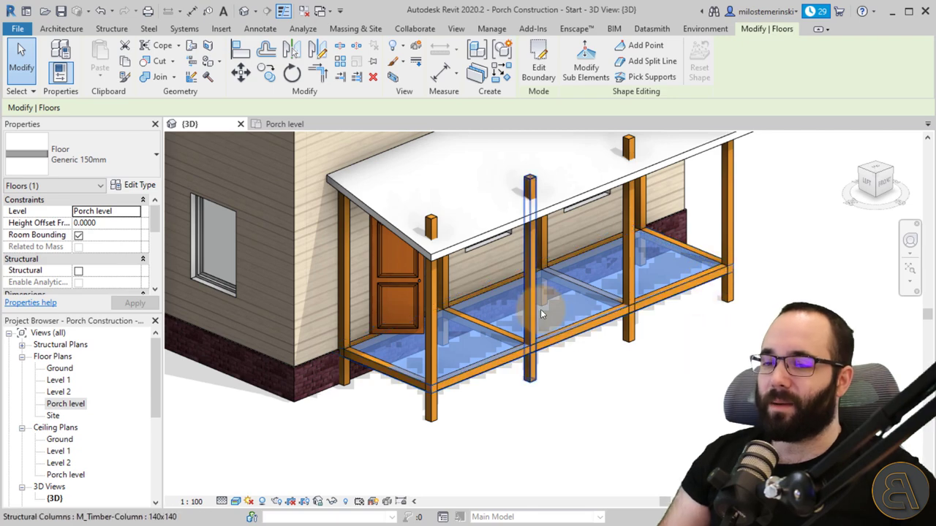
pyautogui.moveTo(417, 353); pyautogui.dragTo(303, 322, button='middle')
pyautogui.click(340, 369)
pyautogui.moveTo(394, 366); pyautogui.dragTo(476, 408, button='middle')
pyautogui.scroll(3, 350, 370)
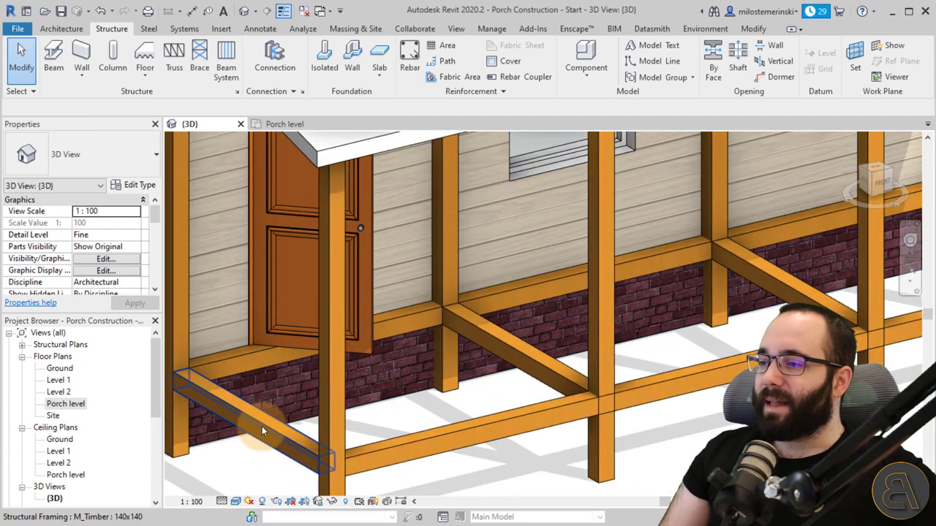
# Step: Delete the two intermediate cross beams of the porch frame, keeping only the outer beams
pyautogui.keyDown('shift'); pyautogui.moveTo(267, 428); pyautogui.dragTo(387, 417, button='middle'); pyautogui.keyUp('shift')
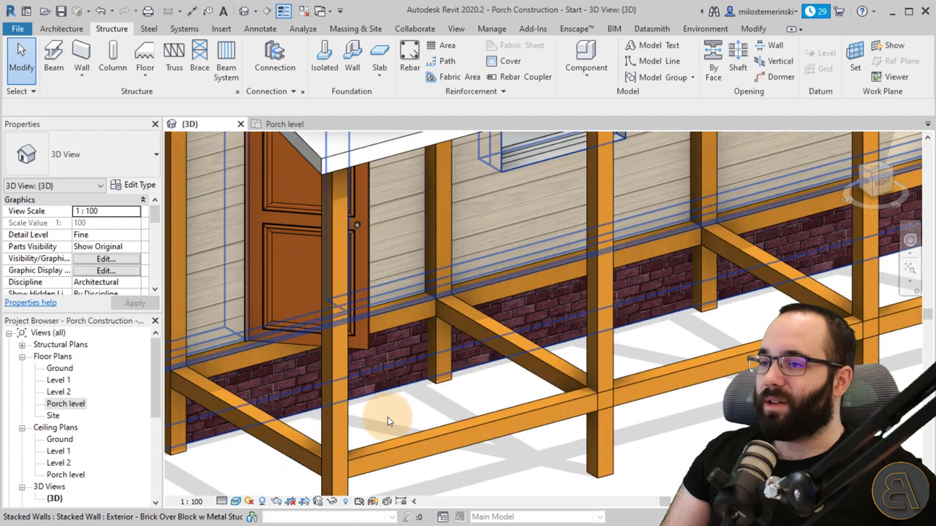
pyautogui.keyDown('shift'); pyautogui.moveTo(617, 296); pyautogui.dragTo(760, 299, button='middle'); pyautogui.keyUp('shift')
pyautogui.click(750, 290)
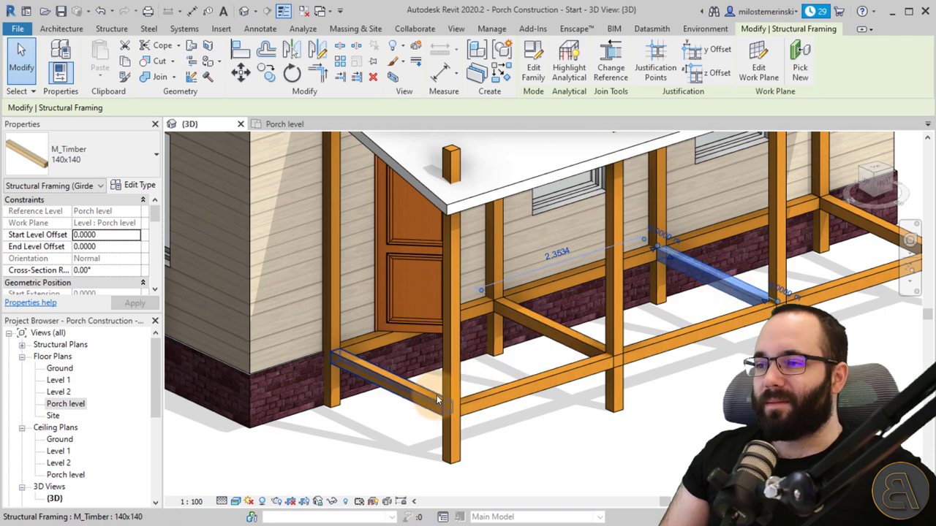
pyautogui.click(585, 339)
pyautogui.keyDown('ctrl'); pyautogui.click(729, 300); pyautogui.keyUp('ctrl')
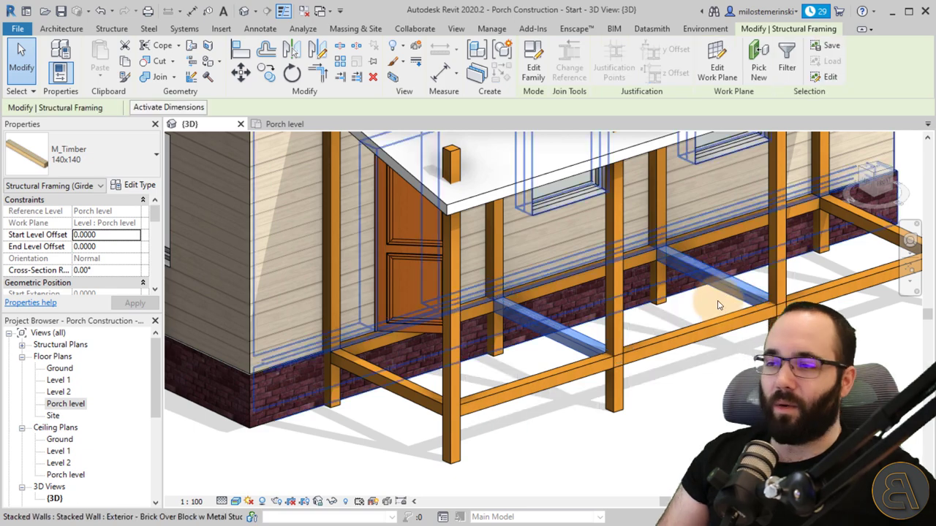
pyautogui.press('Escape')
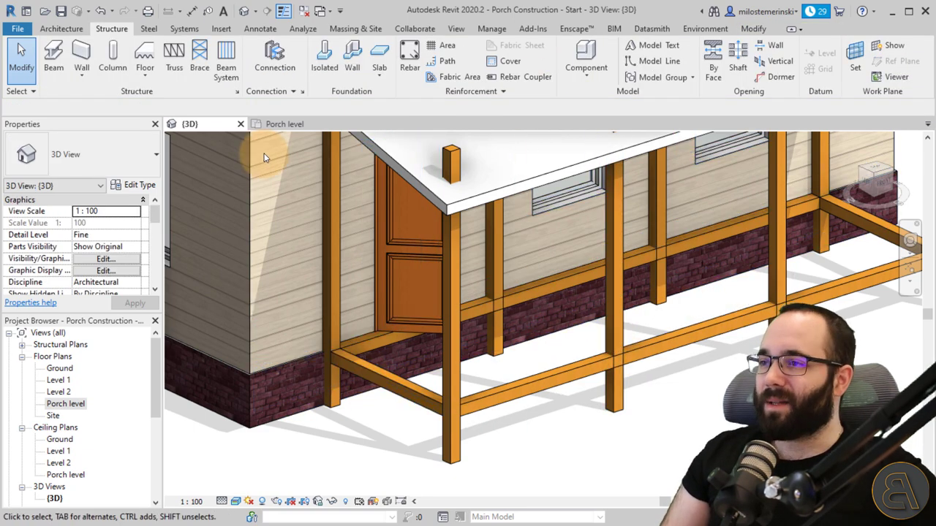
# Step: For a new beam in the Porch level plan, duplicate the M_Timber 140x140 type as 120x40 with b 0.0397 and d 0.1197
pyautogui.click(283, 124)
pyautogui.scroll(-1, 452, 349)
pyautogui.moveTo(452, 348); pyautogui.dragTo(375, 350, button='middle')
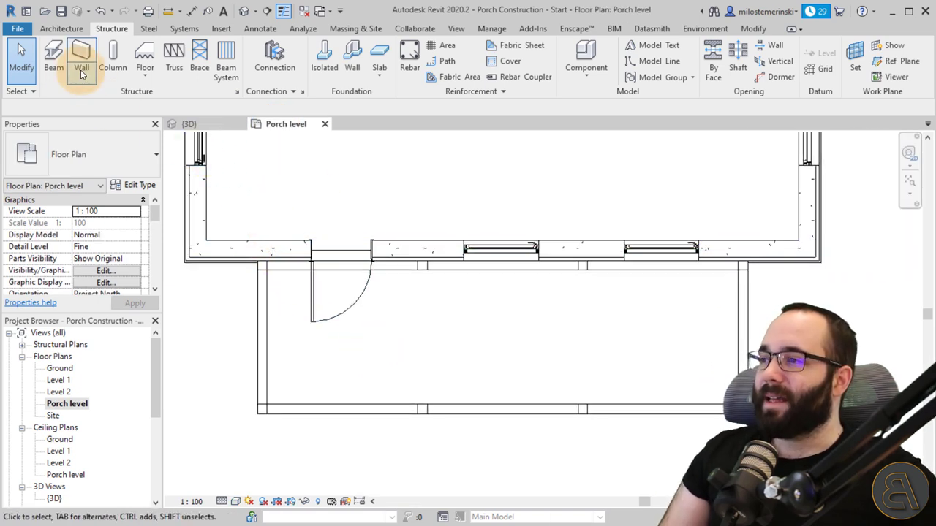
pyautogui.click(55, 63)
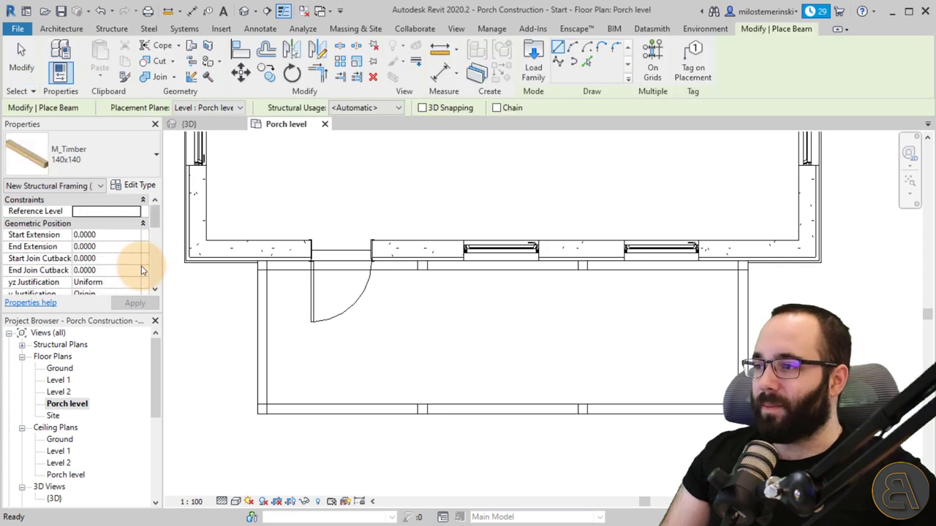
pyautogui.click(103, 164)
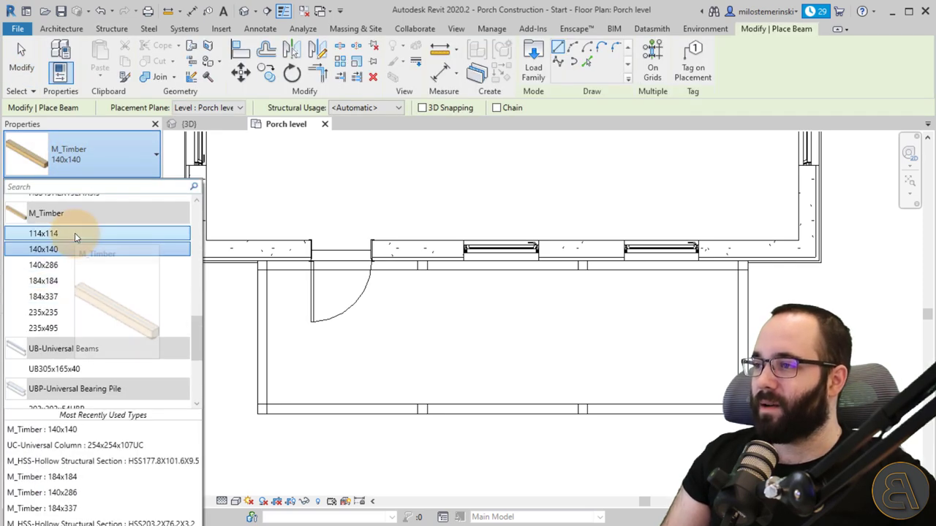
pyautogui.click(63, 163)
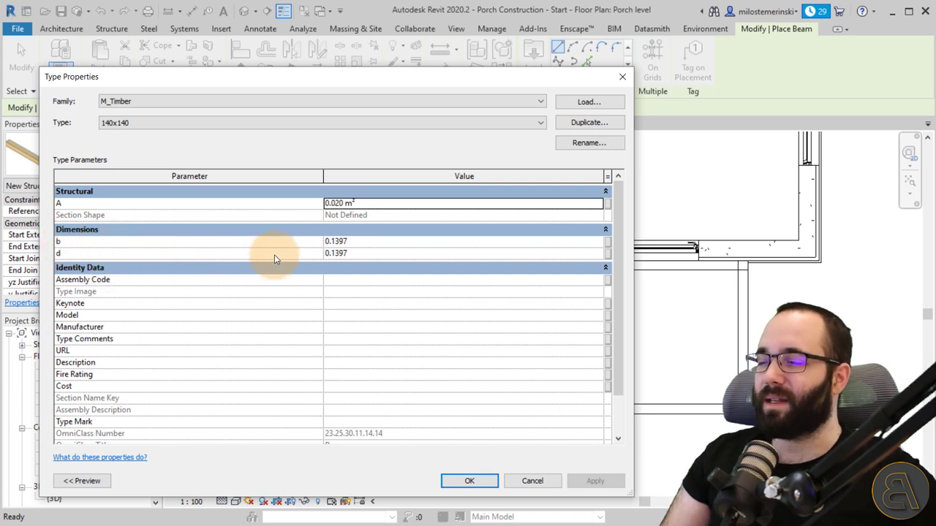
pyautogui.click(576, 124)
pyautogui.moveTo(315, 278); pyautogui.dragTo(299, 281)
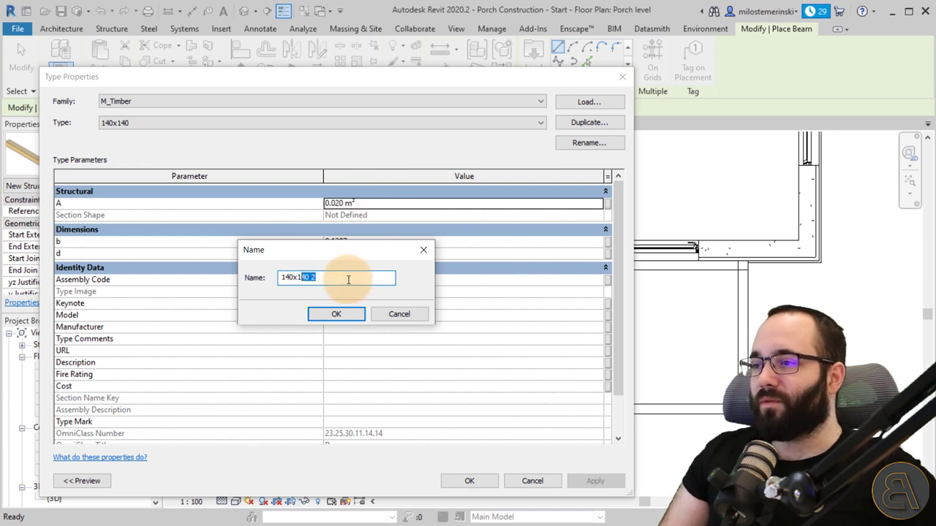
pyautogui.click(322, 279)
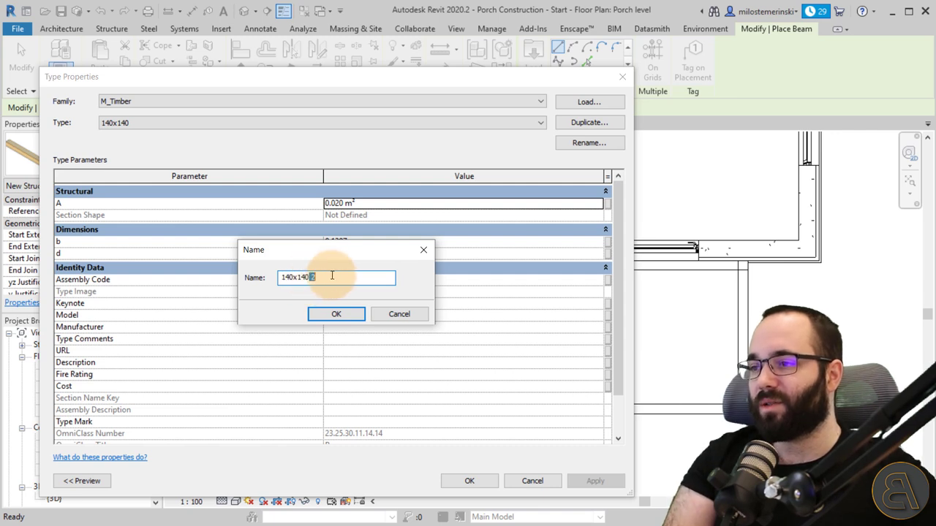
pyautogui.press('BackSpace')
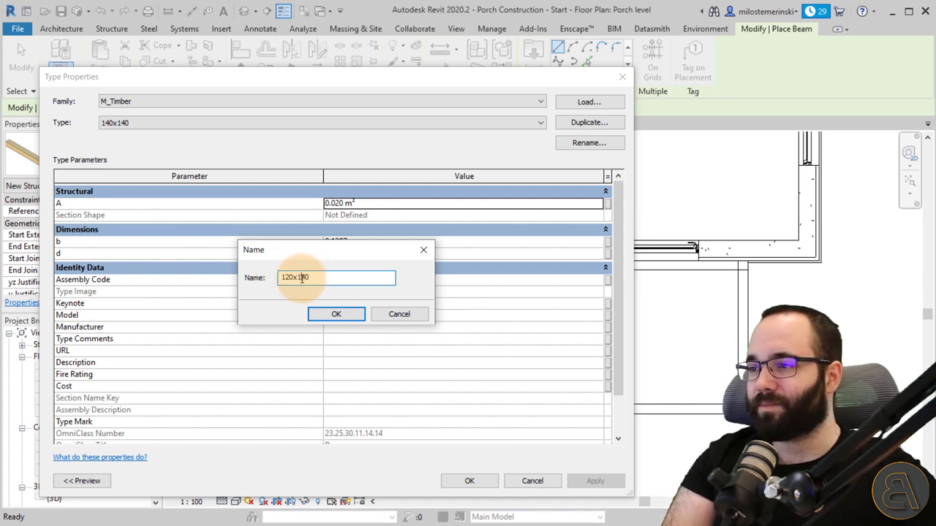
pyautogui.press('BackSpace')
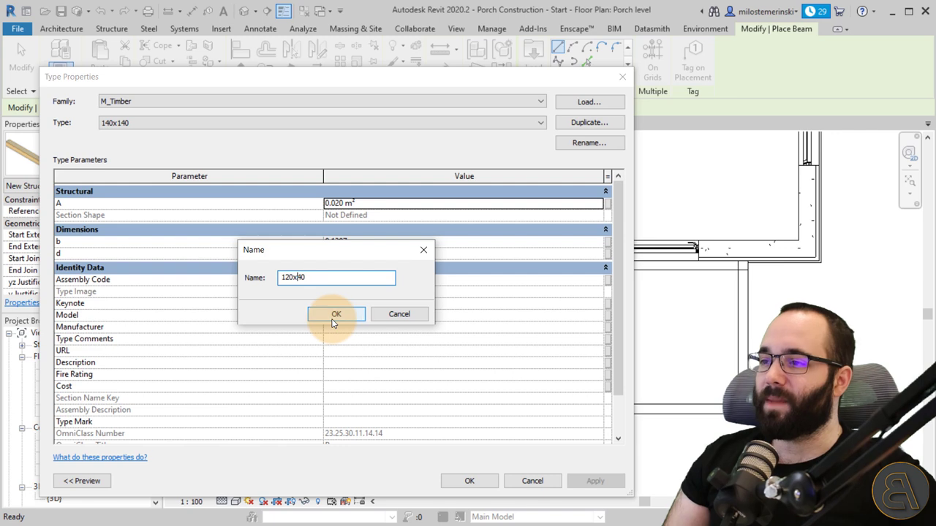
pyautogui.click(332, 319)
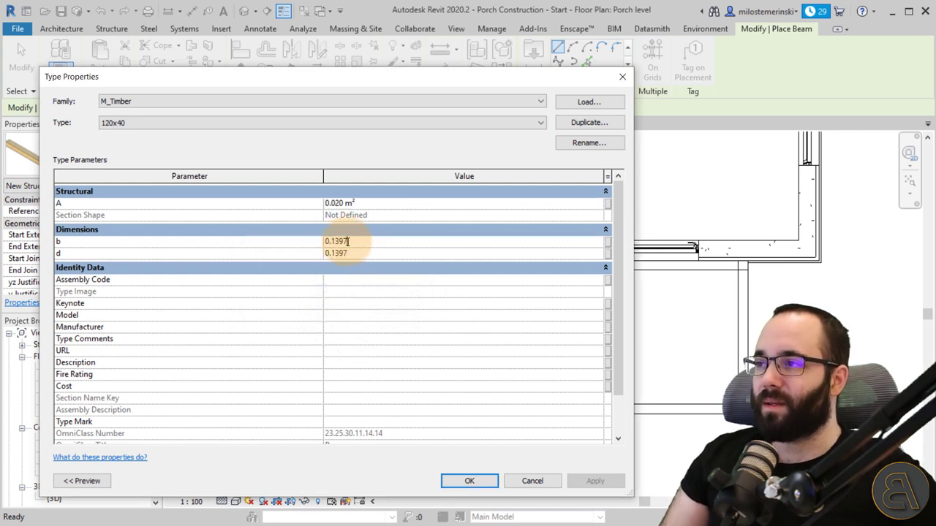
pyautogui.click(335, 241)
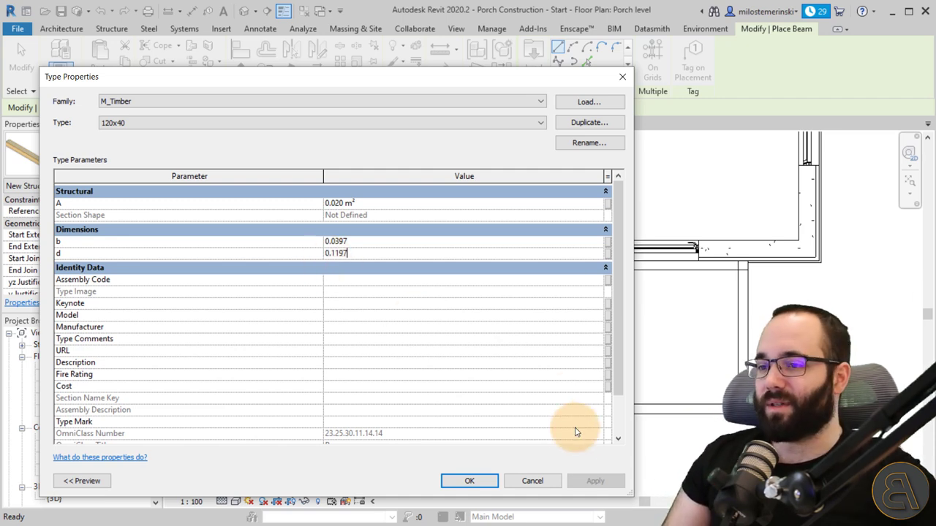
pyautogui.click(465, 482)
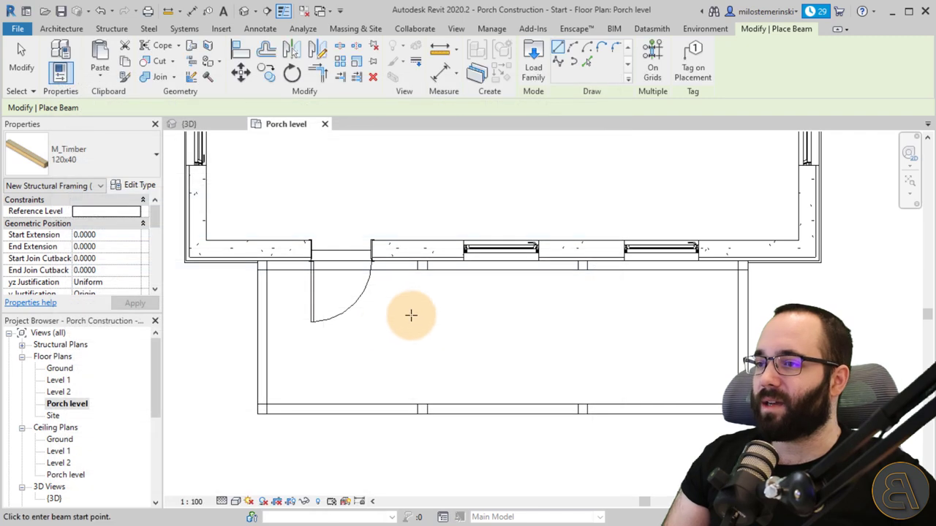
# Step: Draw a trial M_Timber 120x40 beam about 1.8 m long inside the porch frame and delete it
pyautogui.click(341, 364)
pyautogui.click(464, 338)
pyautogui.press('Escape')
pyautogui.press('Escape')
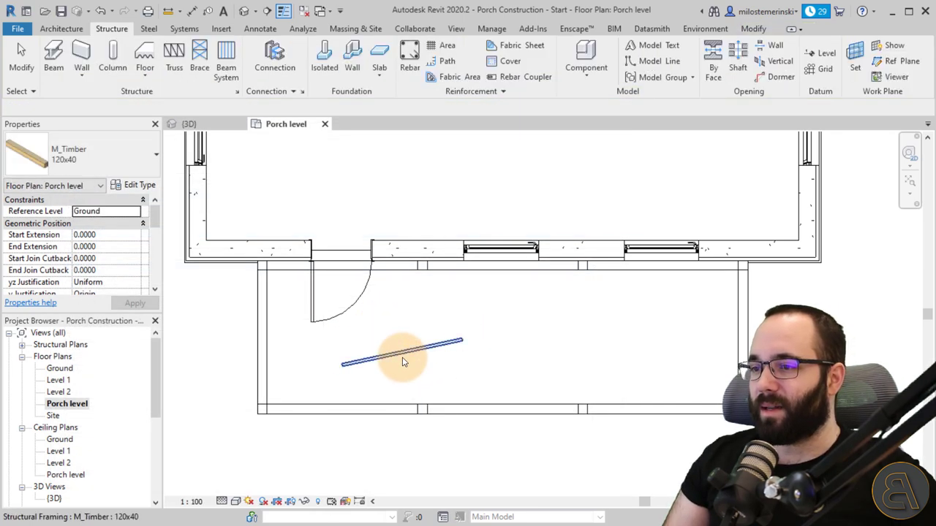
pyautogui.click(401, 354)
pyautogui.scroll(2, 396, 370)
pyautogui.scroll(-2, 457, 365)
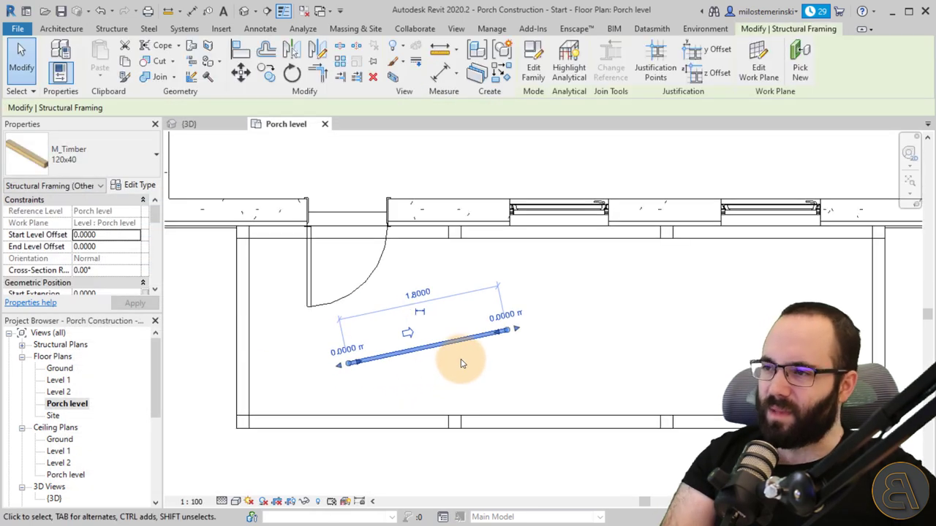
pyautogui.press('Delete')
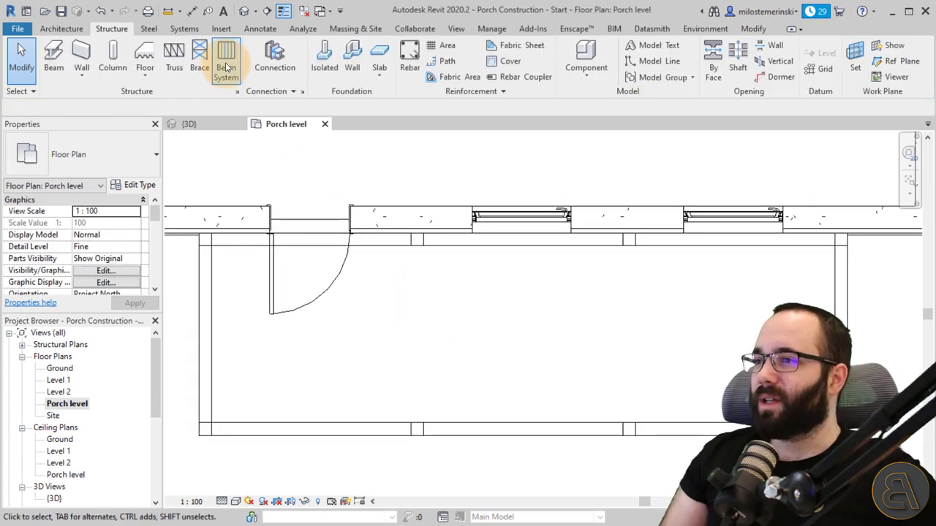
# Step: Start a beam system of 120x40 beams with the Maximum Spacing layout rule and a spacing of 60
pyautogui.click(225, 66)
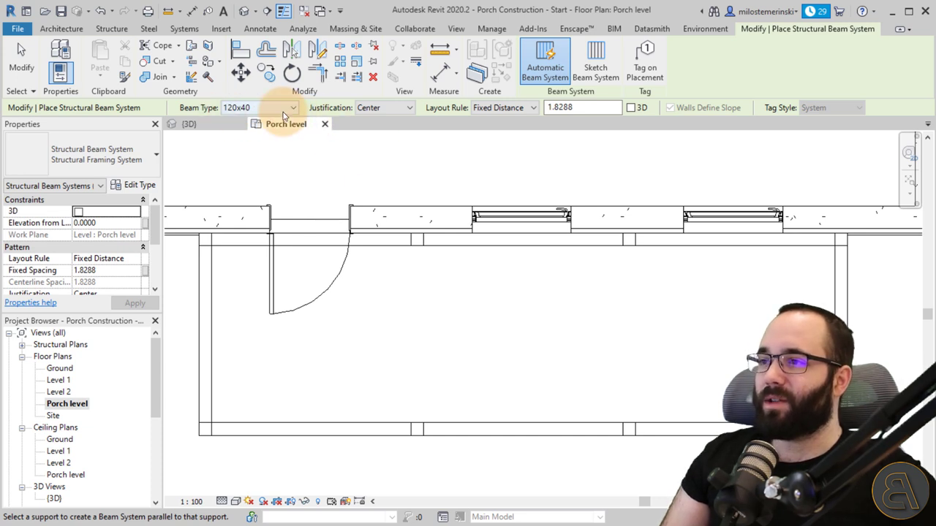
pyautogui.click(589, 107)
pyautogui.click(515, 107)
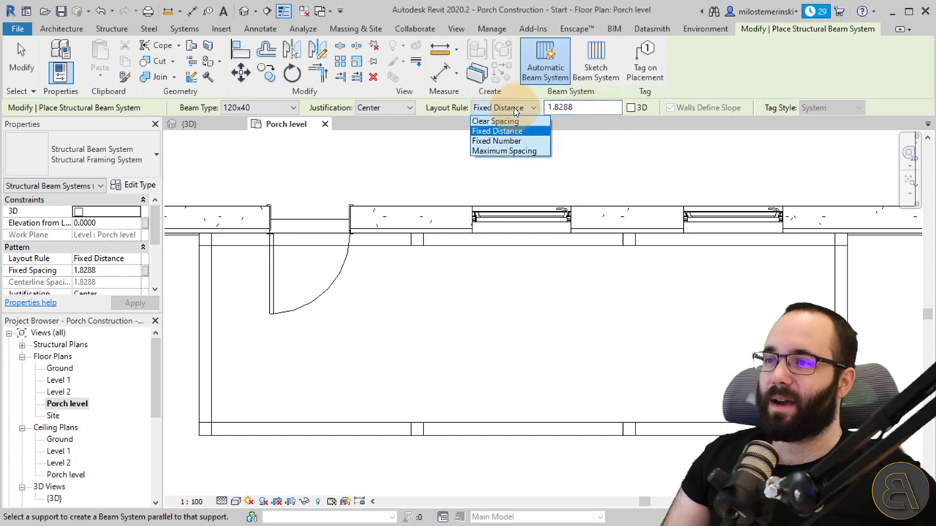
pyautogui.click(483, 151)
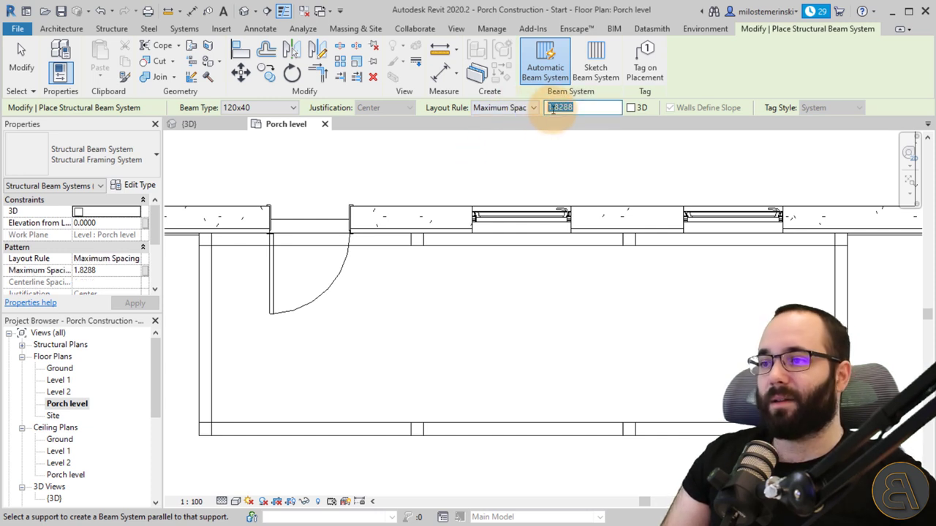
pyautogui.press('Return')
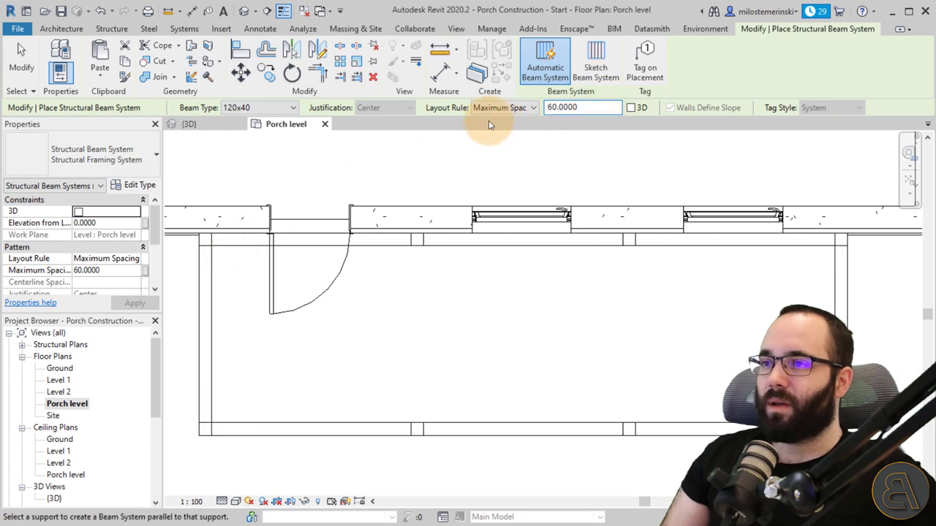
# Step: Sketch the beam system's rectangular boundary along the frame's inner edges, about 6.92 by 1.97 m, with beams parallel to the left edge
pyautogui.click(598, 68)
pyautogui.click(644, 47)
pyautogui.click(212, 246)
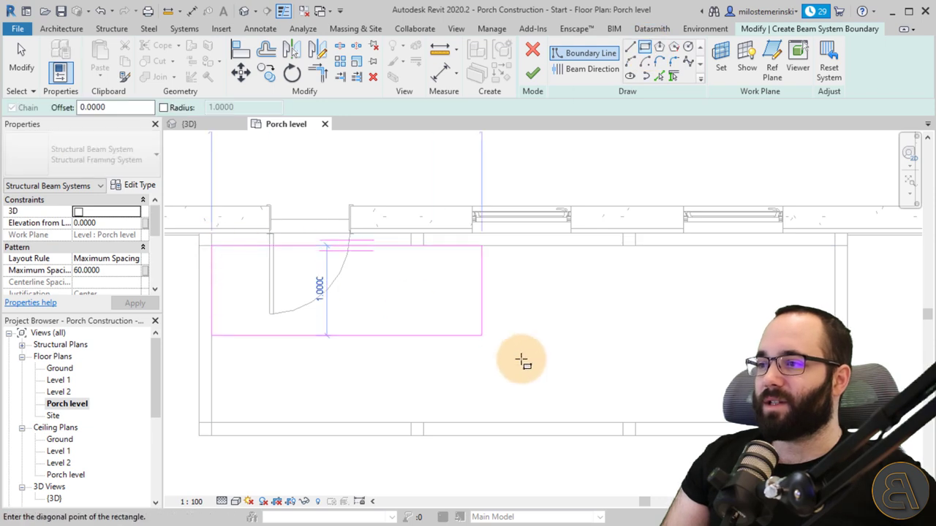
pyautogui.click(834, 423)
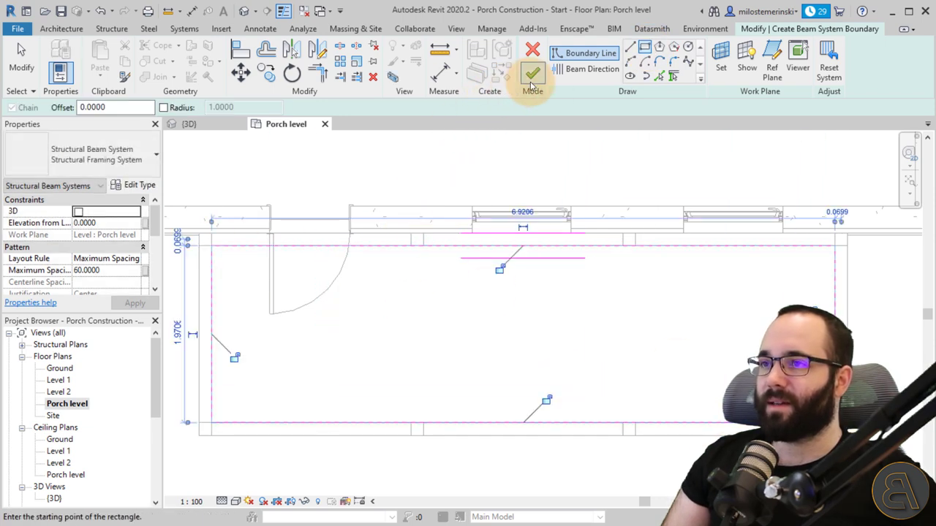
pyautogui.click(579, 70)
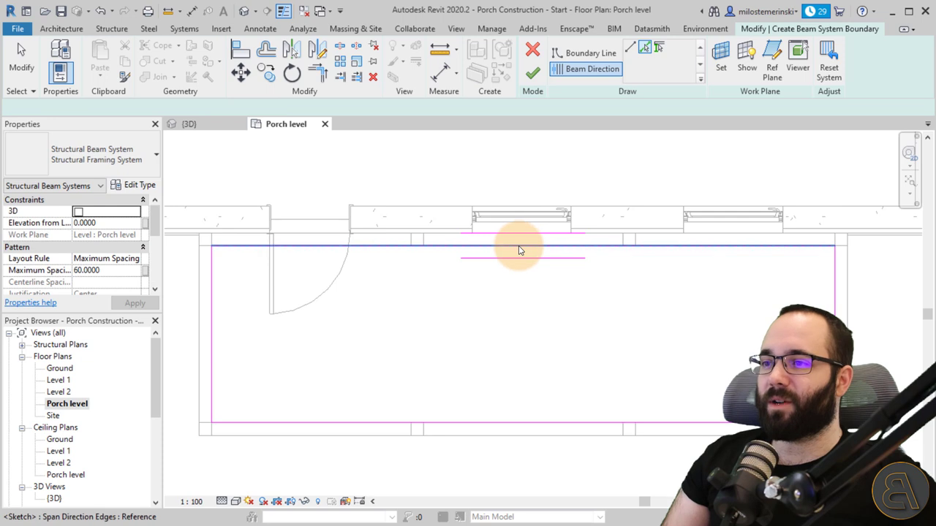
pyautogui.click(211, 355)
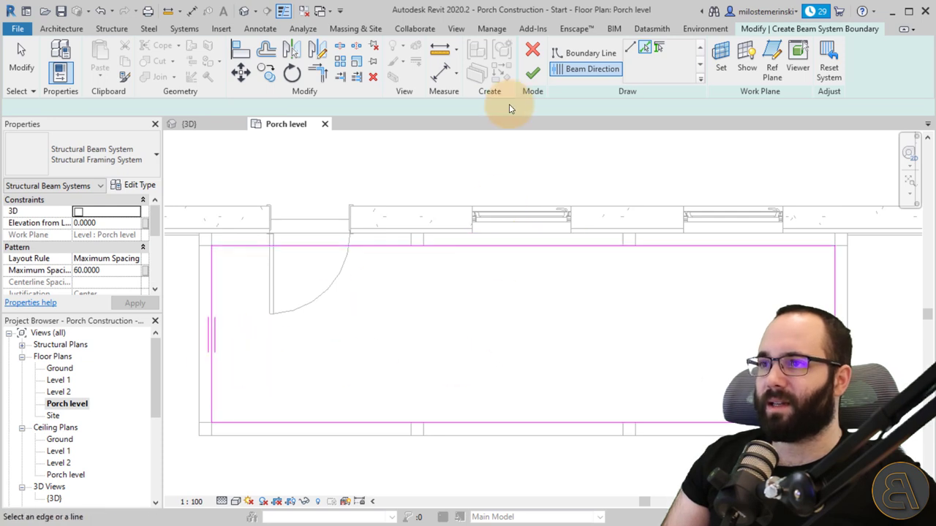
pyautogui.click(533, 73)
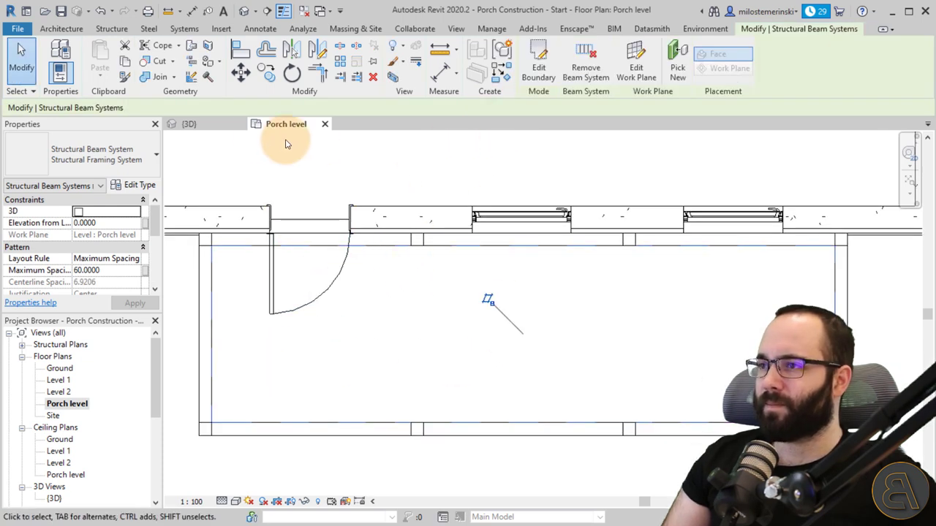
# Step: Set the beam system's maximum spacing to 0.6 m and inspect the joists in the 3D view
pyautogui.click(189, 125)
pyautogui.moveTo(673, 392)
pyautogui.keyDown('shift'); pyautogui.mouseDown(button='middle')
pyautogui.moveTo(683, 383)
pyautogui.moveTo(684, 395)
pyautogui.mouseUp(button='middle'); pyautogui.keyUp('shift')
pyautogui.click(95, 259)
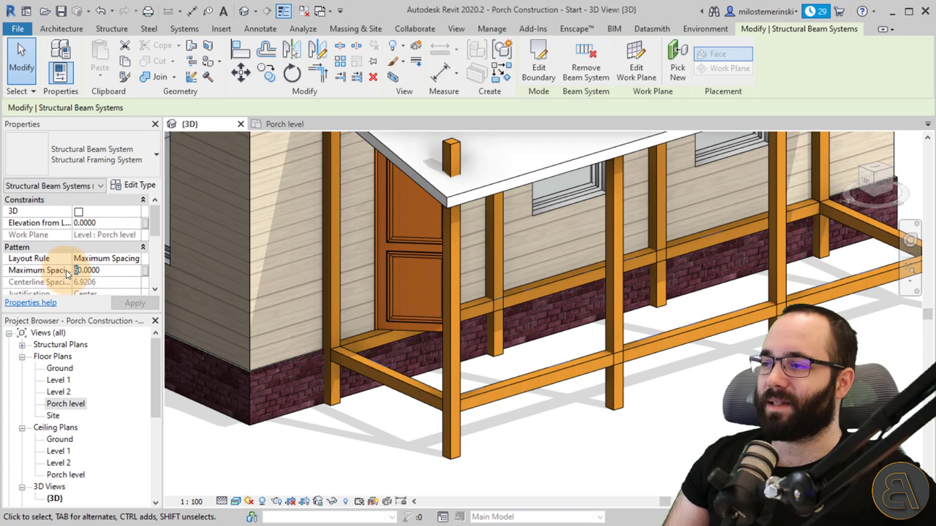
pyautogui.press('BackSpace')
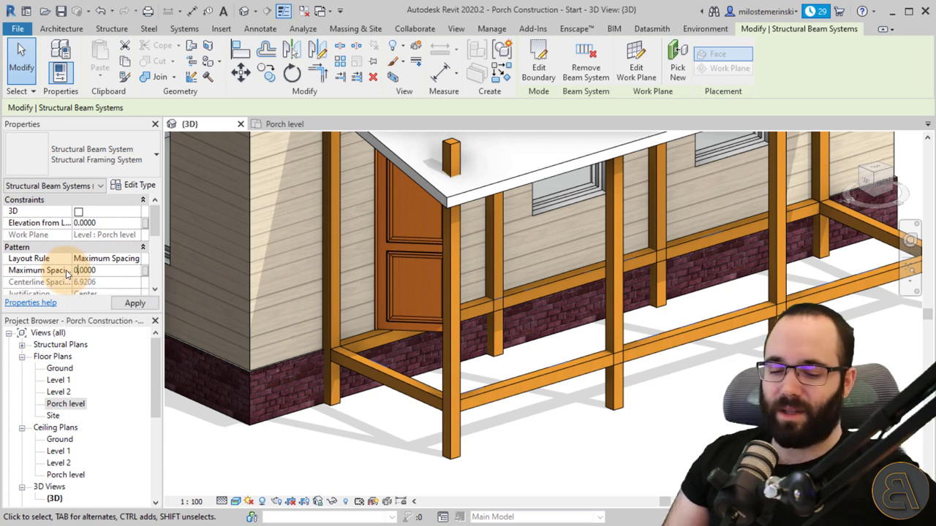
pyautogui.write('0.6')
pyautogui.click(129, 302)
pyautogui.keyDown('shift'); pyautogui.moveTo(711, 365); pyautogui.dragTo(580, 408, button='middle'); pyautogui.keyUp('shift')
pyautogui.click(578, 408)
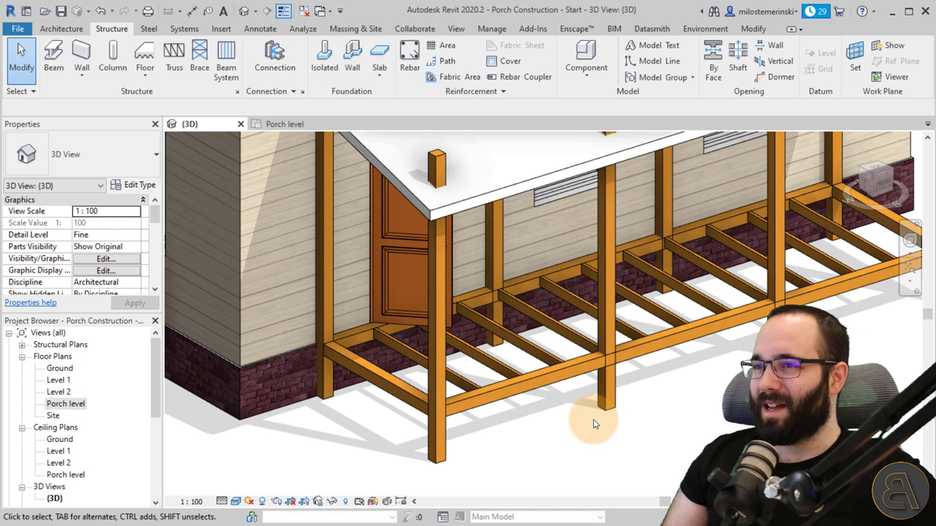
pyautogui.click(753, 29)
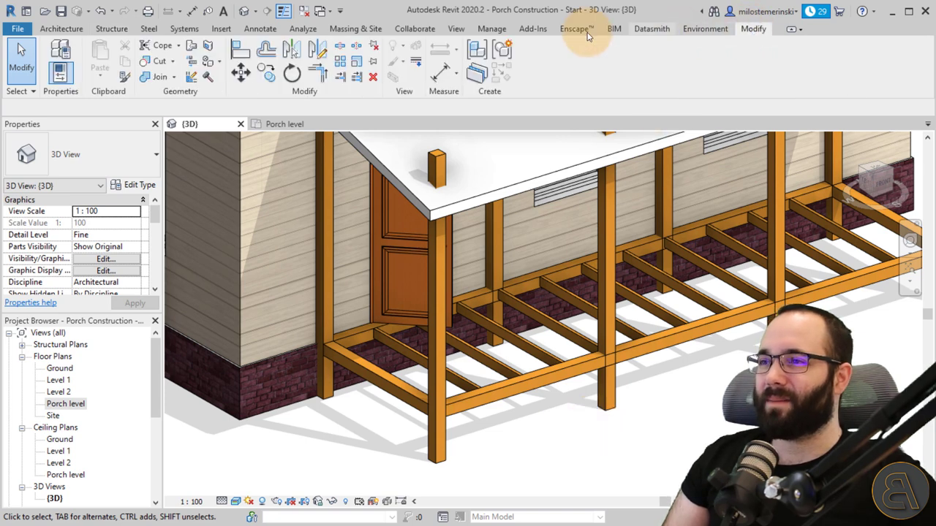
pyautogui.click(492, 28)
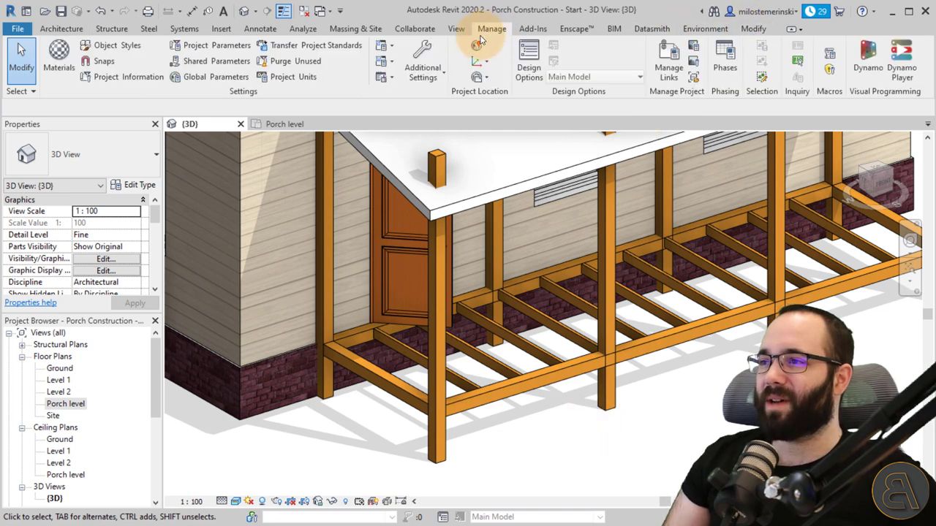
# Step: Change the project's length units to centimeters
pyautogui.click(281, 77)
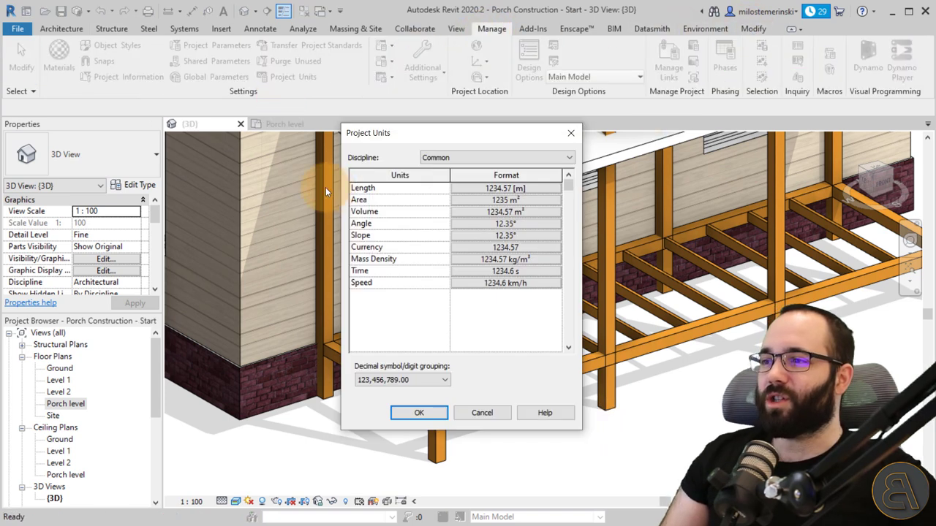
pyautogui.click(476, 212)
pyautogui.click(604, 168)
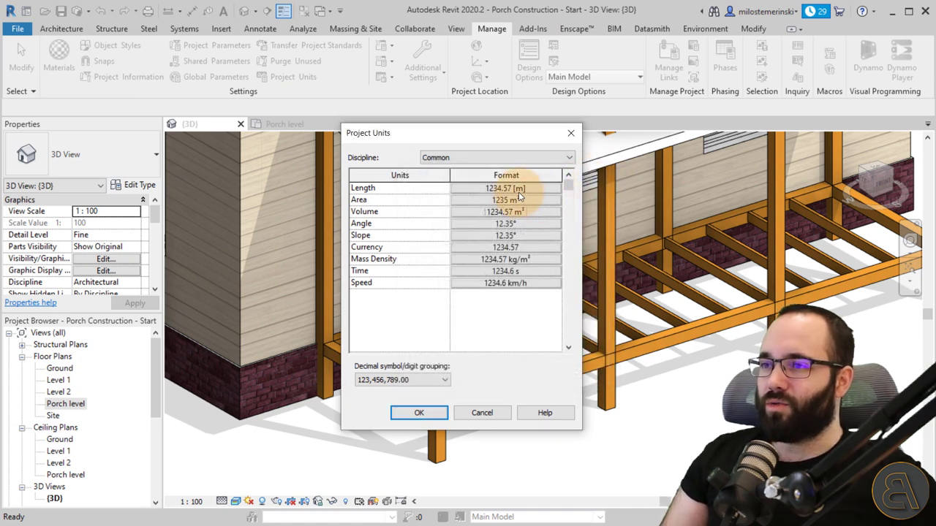
pyautogui.click(518, 191)
pyautogui.click(512, 211)
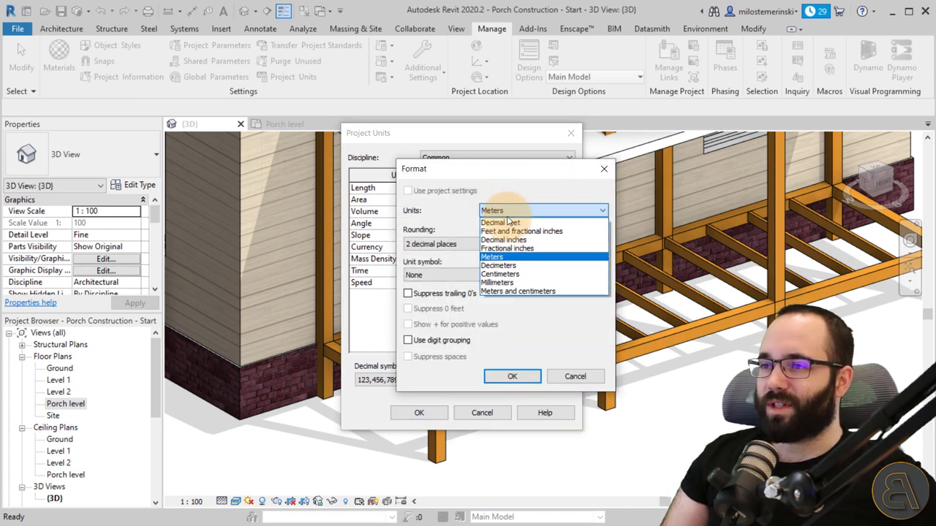
pyautogui.click(496, 275)
pyautogui.click(510, 376)
pyautogui.click(419, 412)
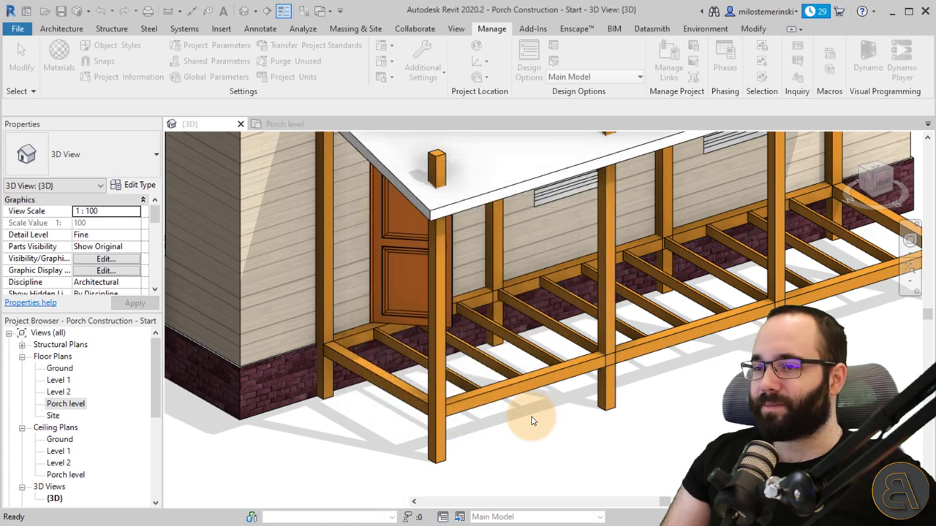
# Step: Select the joists' whole beam system and set its elevation from the level to -2 cm
pyautogui.scroll(6, 378, 323)
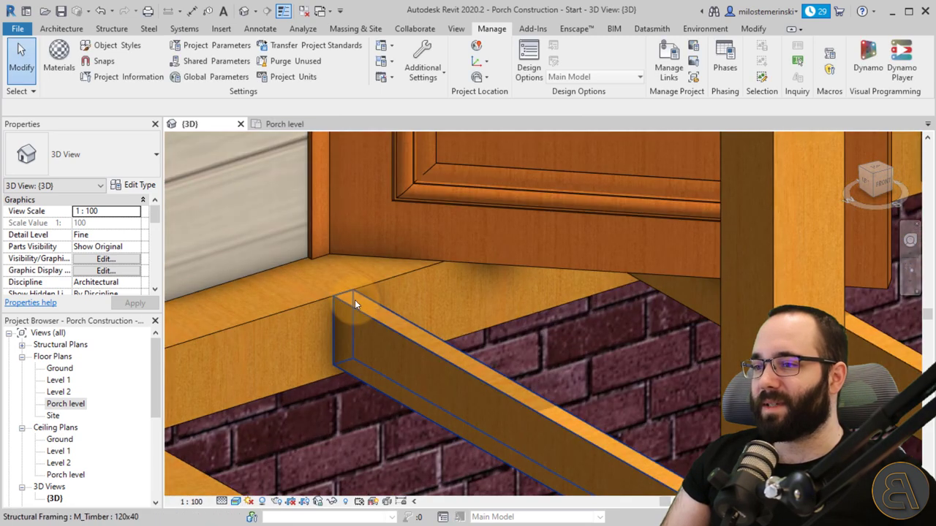
pyautogui.press('Tab')
pyautogui.click(352, 289)
pyautogui.scroll(4, 339, 375)
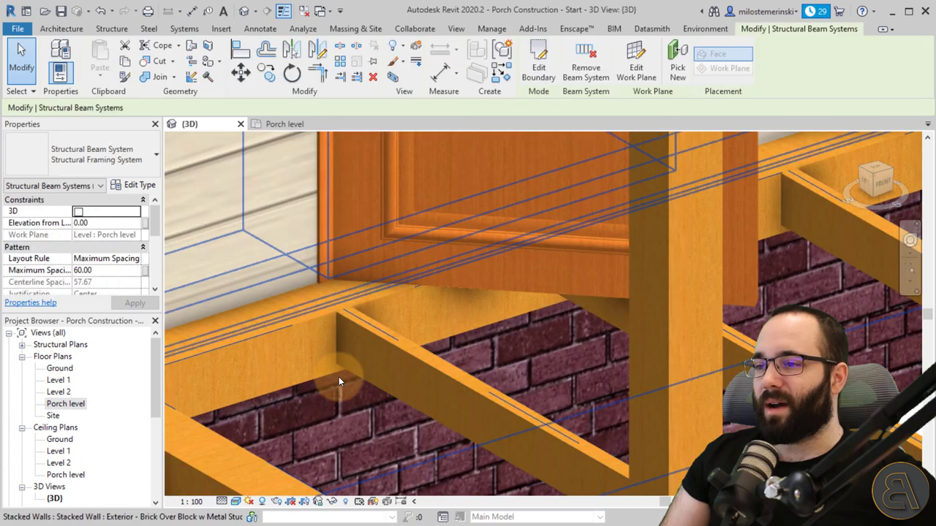
pyautogui.scroll(3, 342, 372)
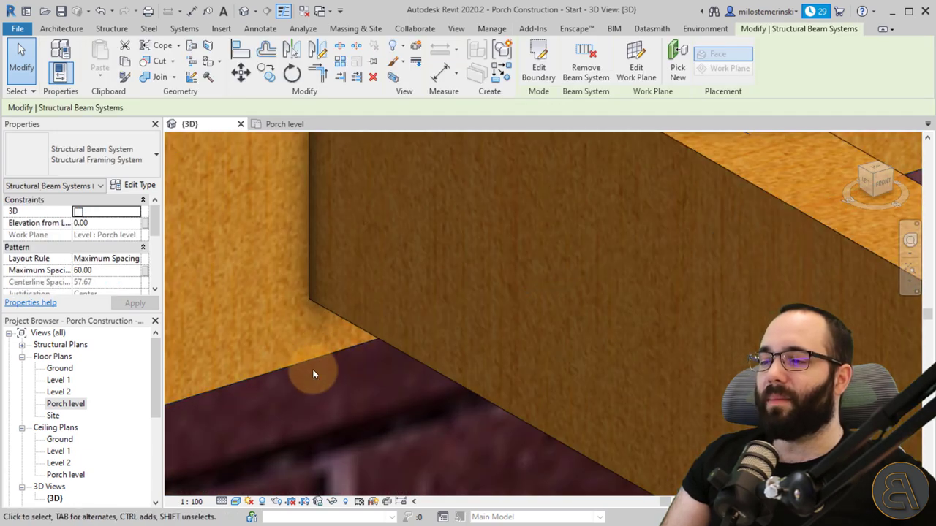
pyautogui.scroll(-5, 348, 355)
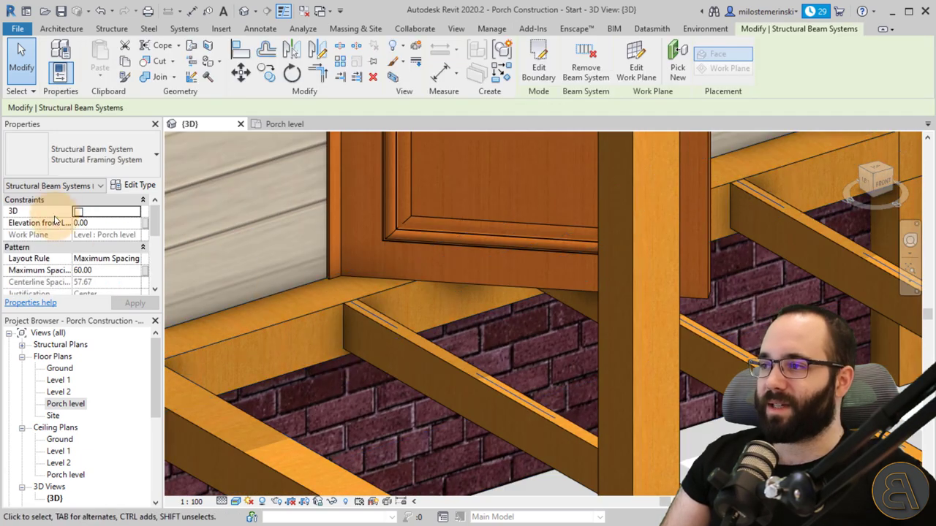
pyautogui.click(101, 227)
pyautogui.write('-2')
pyautogui.press('Return')
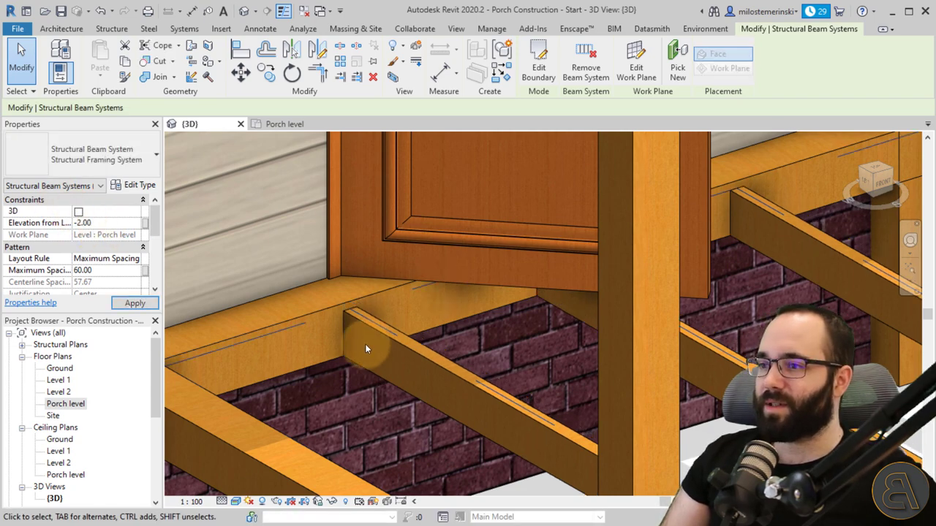
pyautogui.scroll(-5, 356, 316)
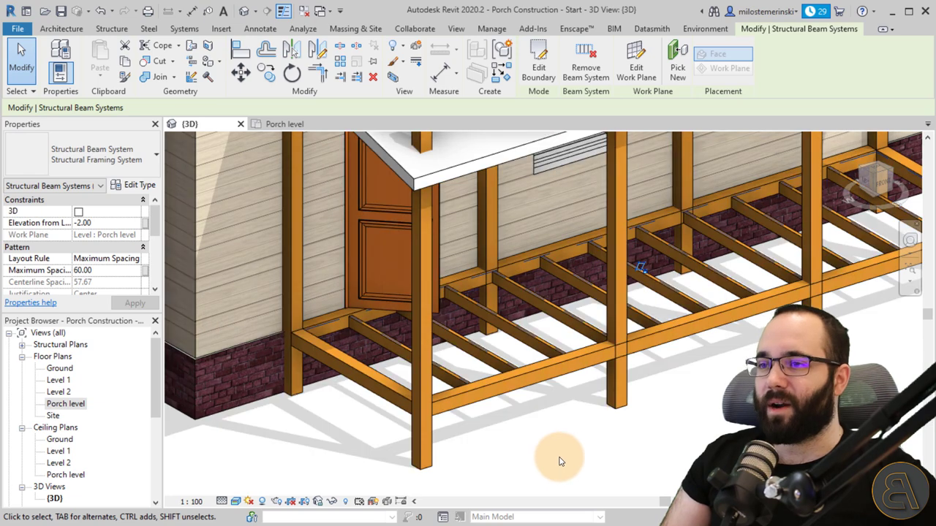
pyautogui.click(558, 461)
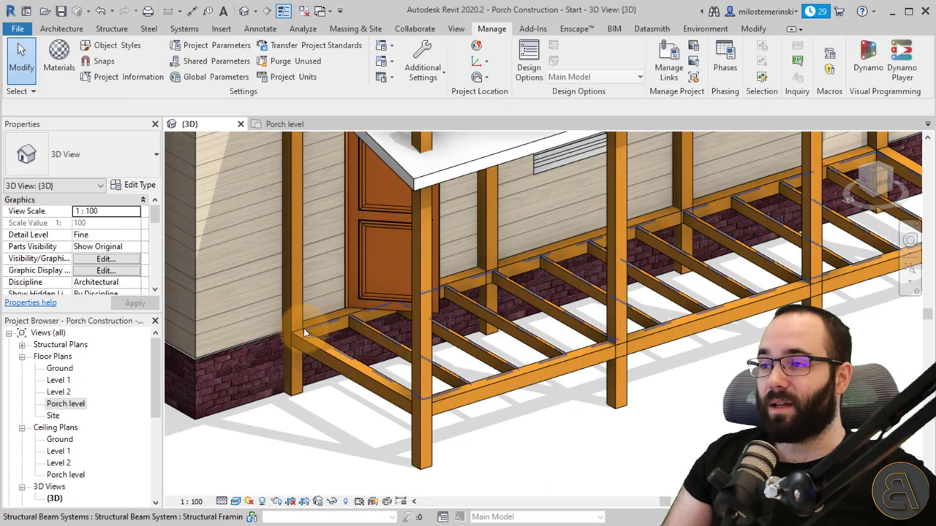
pyautogui.scroll(-3, 322, 342)
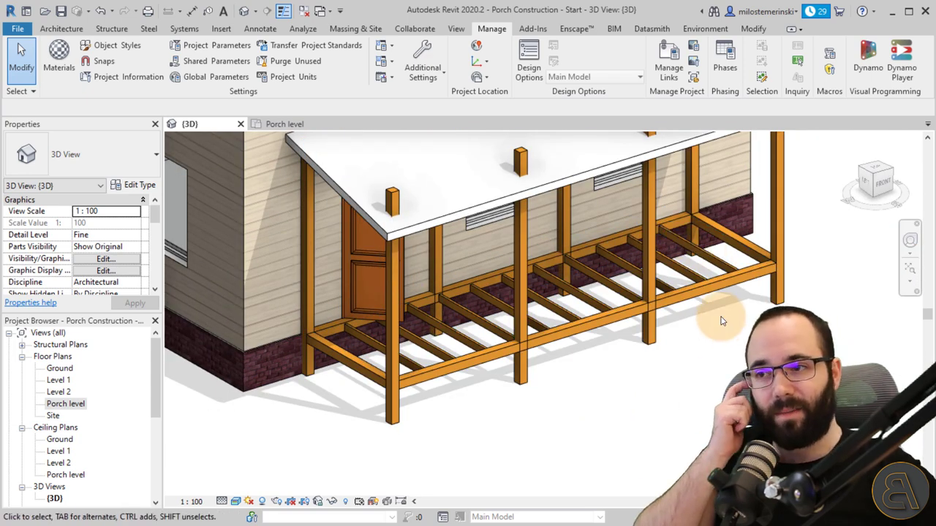
# Step: Start a beam and duplicate the M_Timber 120x40 type as a new type named 20x160
pyautogui.click(111, 28)
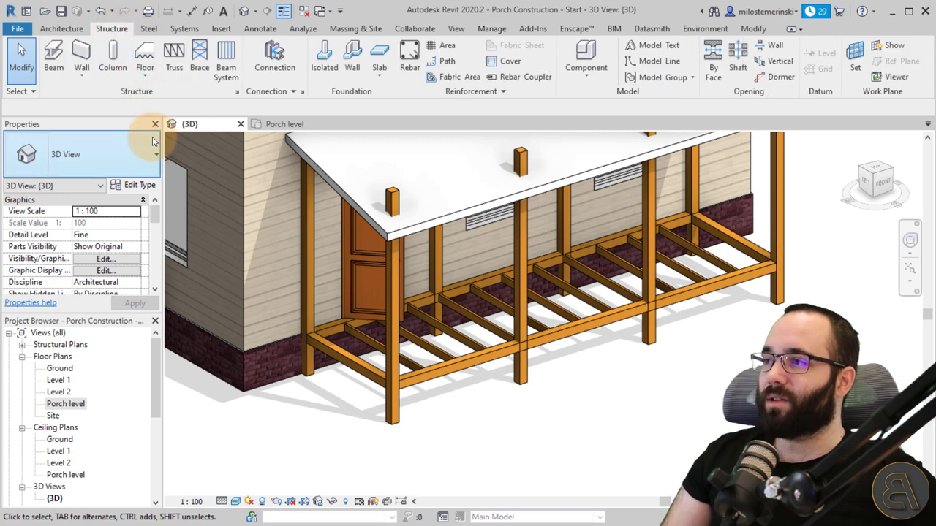
pyautogui.click(55, 65)
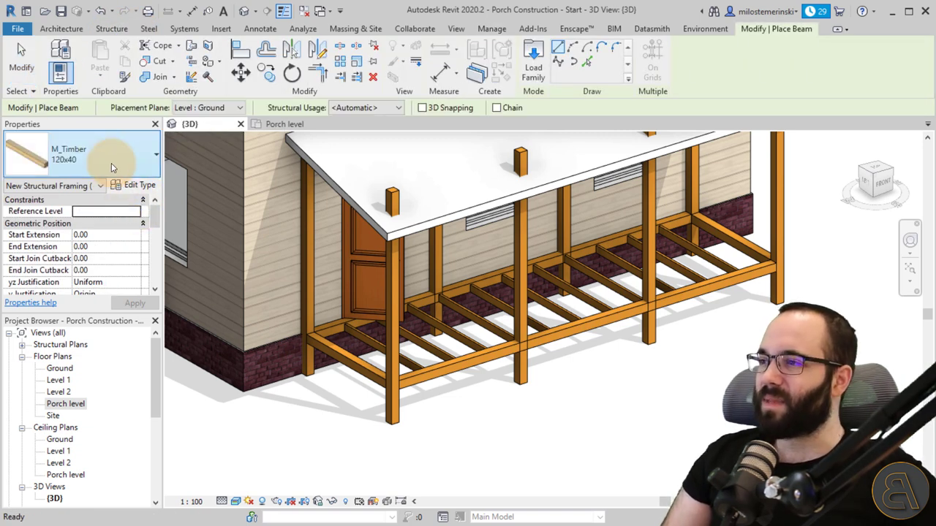
pyautogui.click(132, 185)
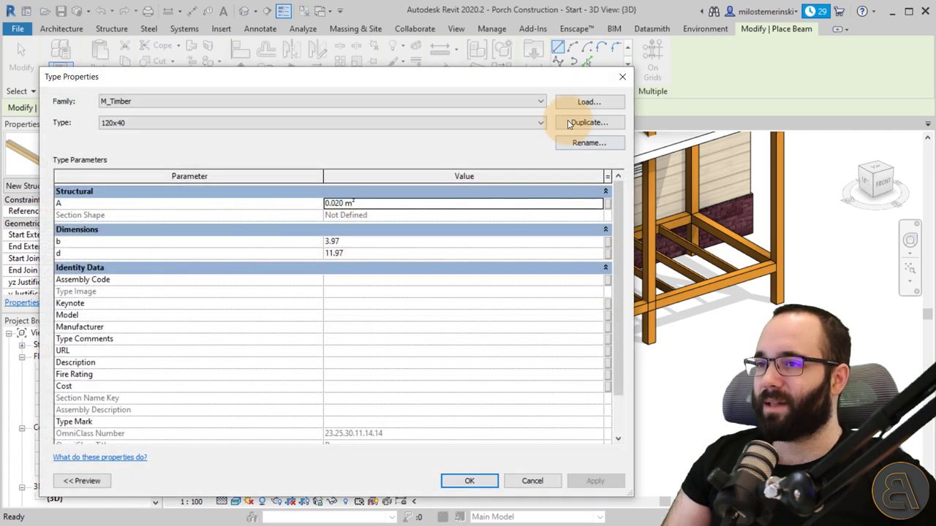
pyautogui.click(563, 130)
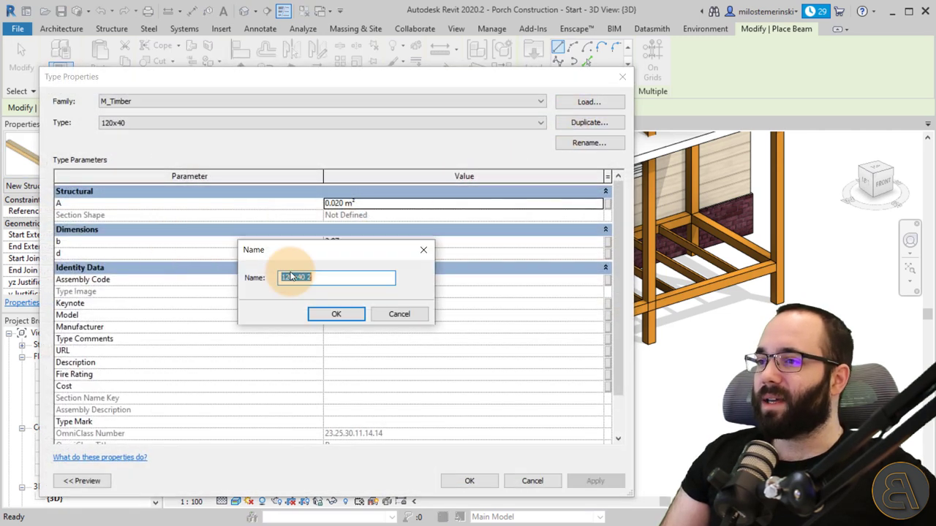
pyautogui.moveTo(288, 278); pyautogui.dragTo(275, 287)
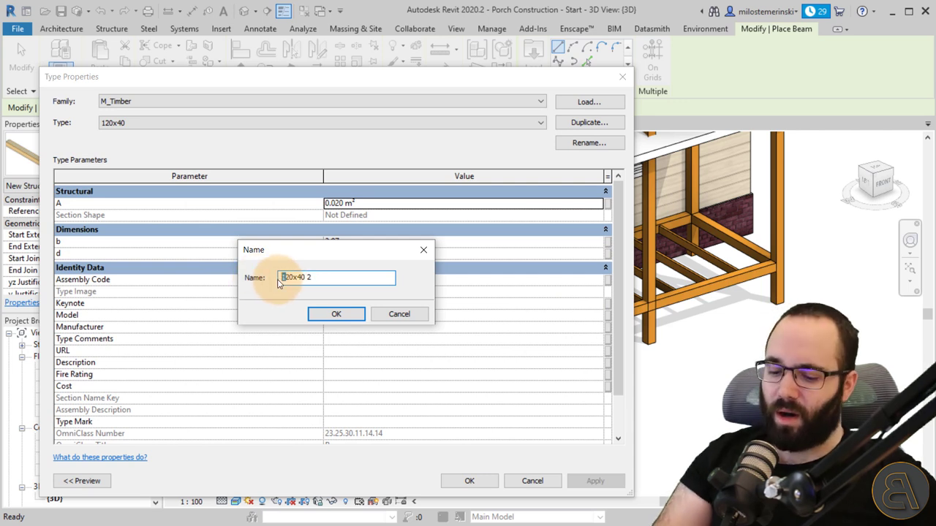
pyautogui.moveTo(305, 278); pyautogui.dragTo(346, 283)
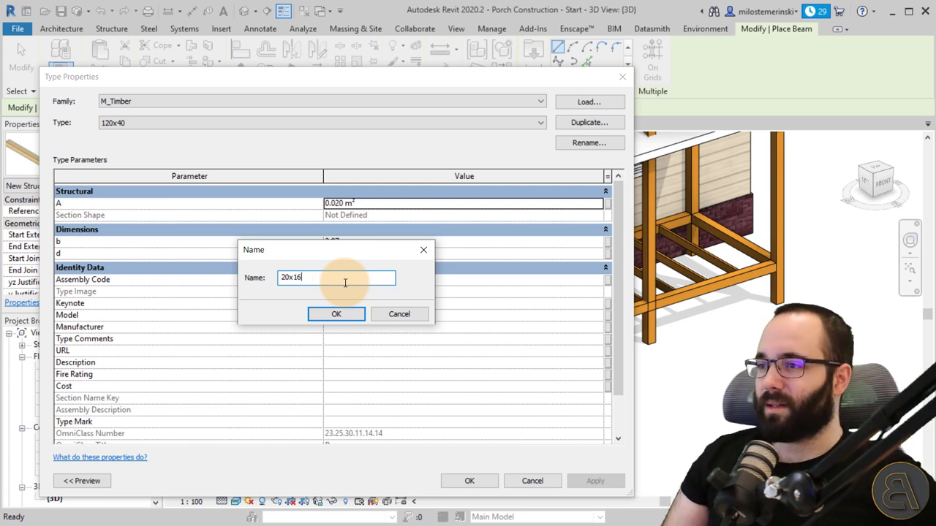
pyautogui.write('0')
pyautogui.click(342, 314)
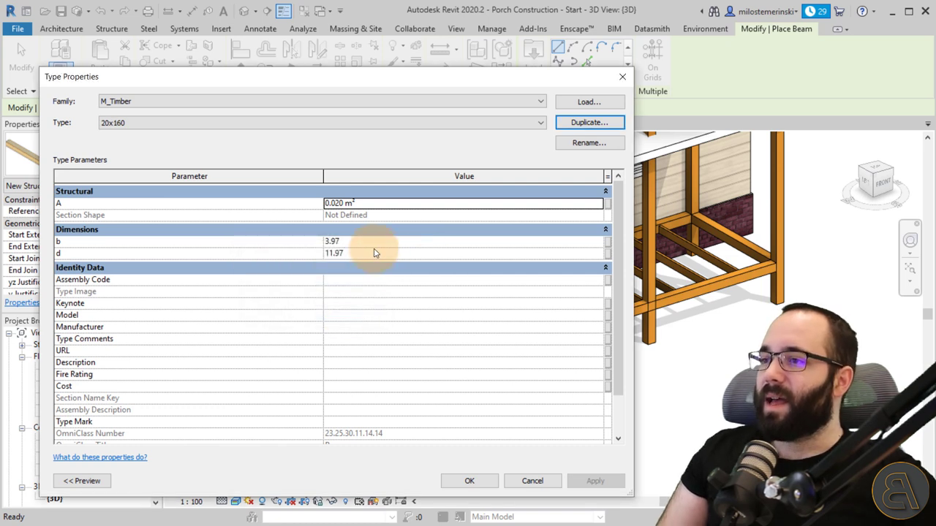
# Step: Set the 20x160 type's dimensions to b 16 cm and d 2 cm
pyautogui.click(349, 242)
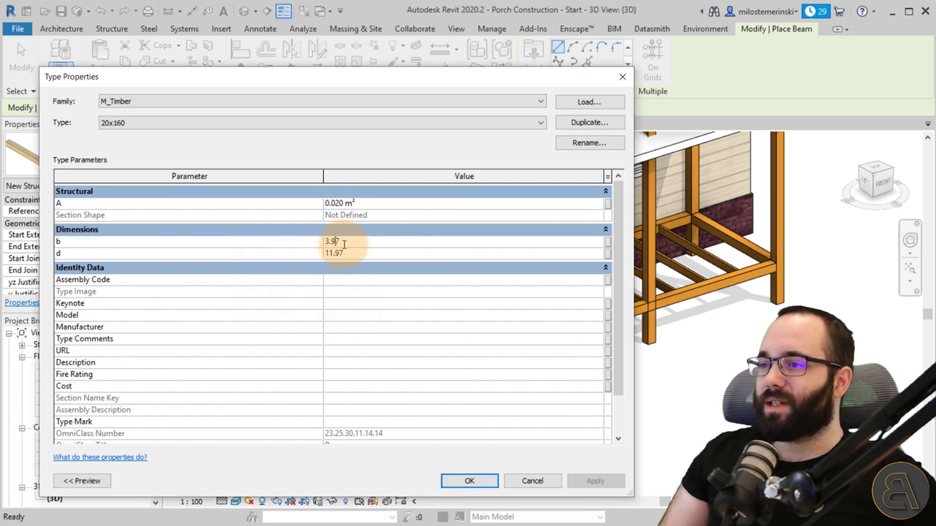
pyautogui.moveTo(338, 244); pyautogui.dragTo(257, 248)
pyautogui.write('16')
pyautogui.click(371, 256)
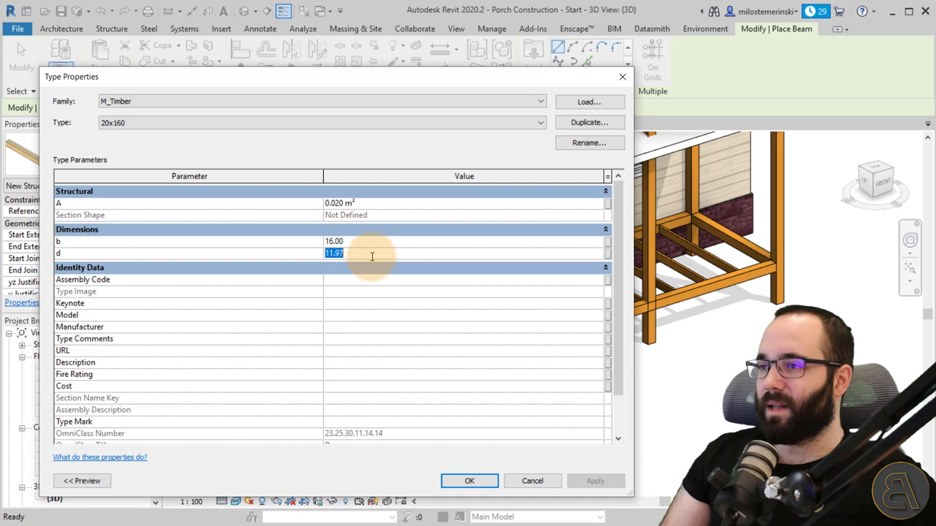
pyautogui.write('20')
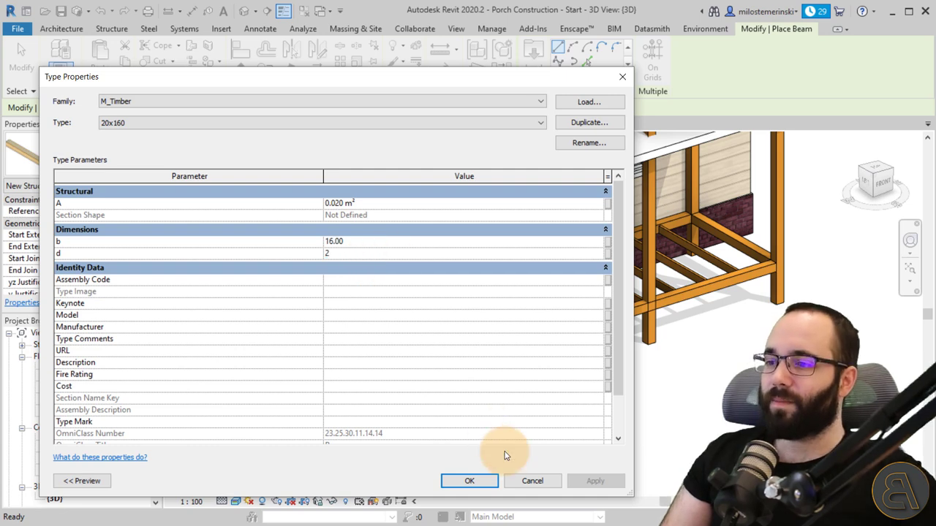
pyautogui.click(474, 480)
# Step: Draw a trial 20x160 board on the ground in front of the porch, inspect its profile and delete it
pyautogui.click(511, 419)
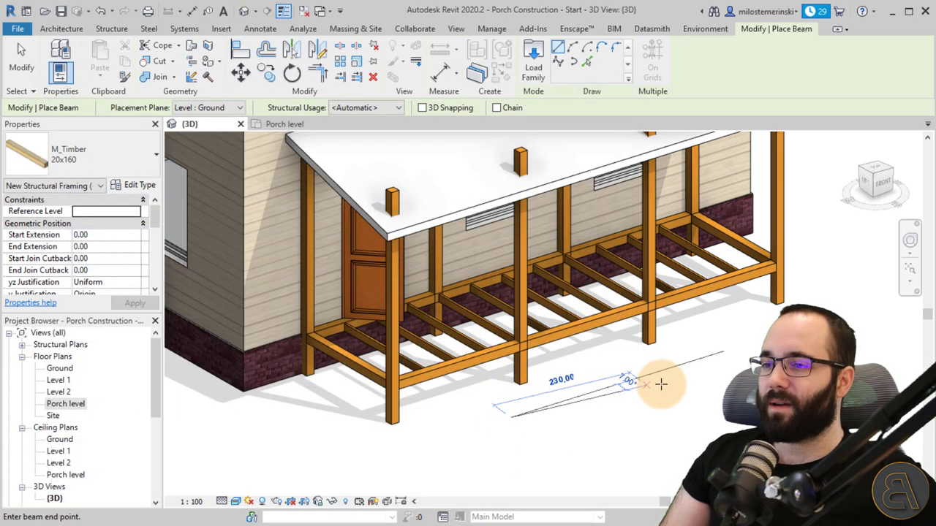
pyautogui.click(710, 366)
pyautogui.press('Escape')
pyautogui.press('Escape')
pyautogui.scroll(1, 536, 430)
pyautogui.scroll(3, 476, 412)
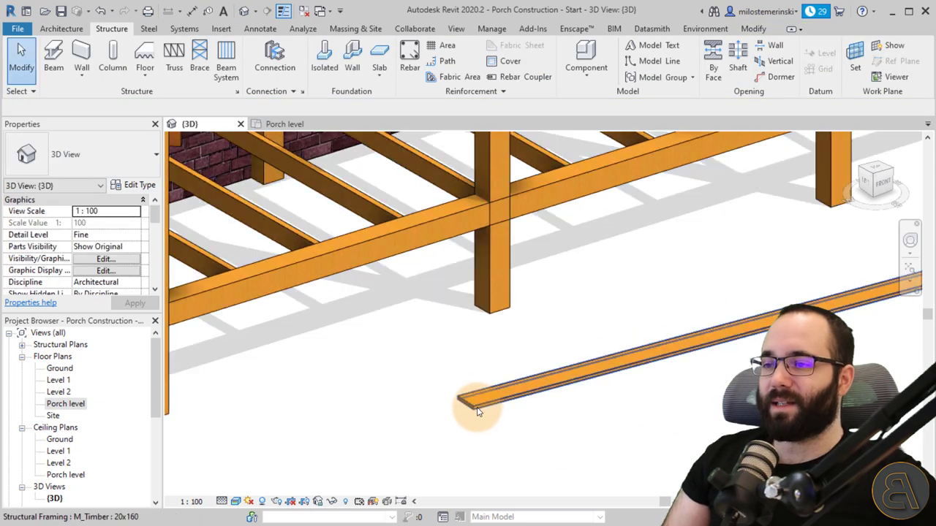
pyautogui.click(449, 412)
pyautogui.scroll(-3, 449, 412)
pyautogui.click(564, 392)
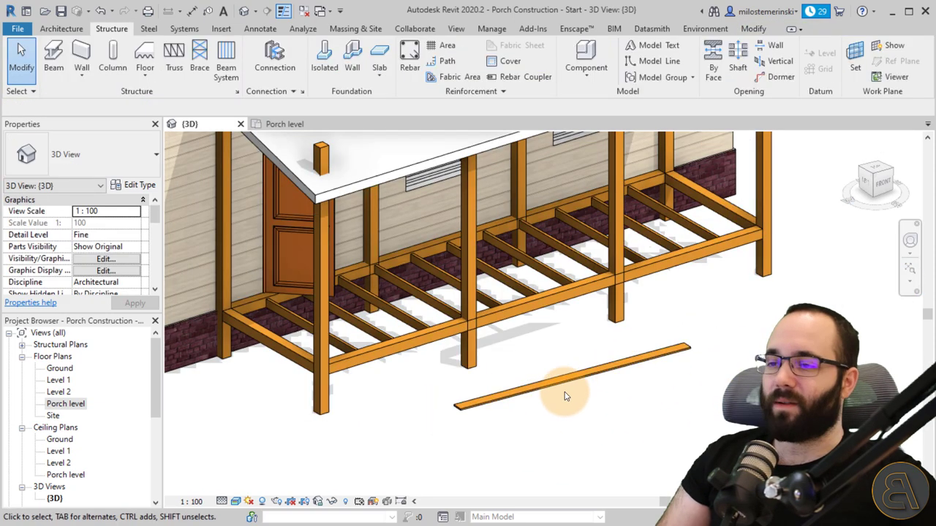
pyautogui.click(512, 396)
pyautogui.press('Delete')
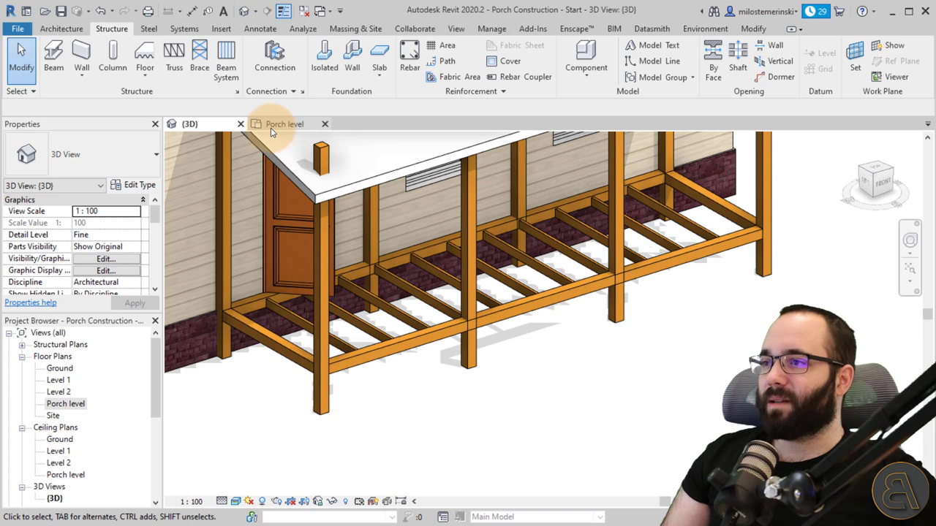
# Step: In the Porch level floor plan, delete the leftover items just below the porch frame
pyautogui.click(274, 124)
pyautogui.scroll(-2, 473, 363)
pyautogui.moveTo(676, 398); pyautogui.dragTo(241, 375)
pyautogui.press('Delete')
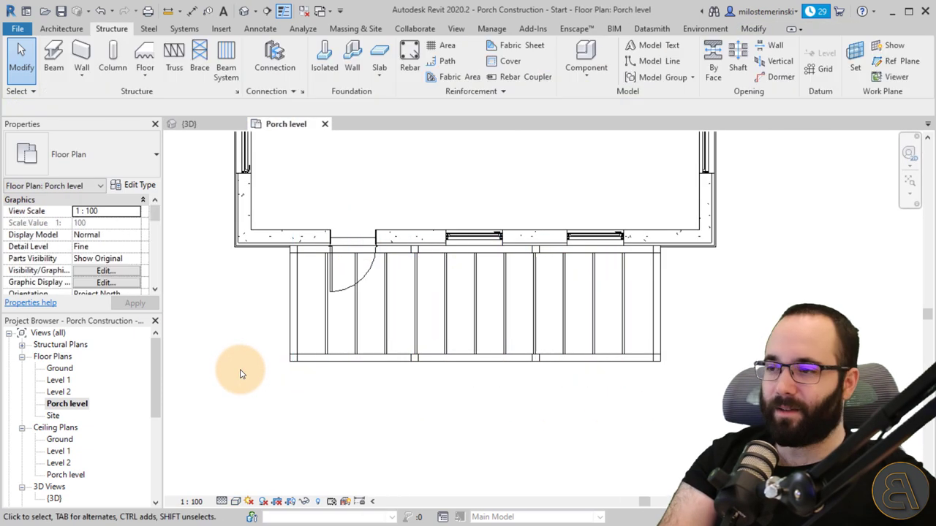
pyautogui.scroll(4, 325, 366)
pyautogui.moveTo(449, 384); pyautogui.dragTo(433, 384, button='middle')
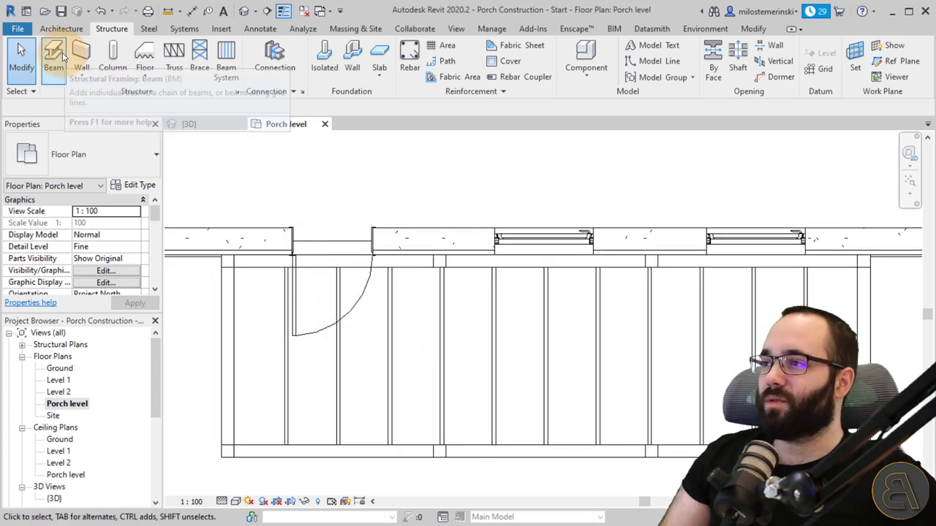
# Step: Start a sketched beam system with the Fixed Distance layout rule and a fixed spacing of 16 cm
pyautogui.click(226, 67)
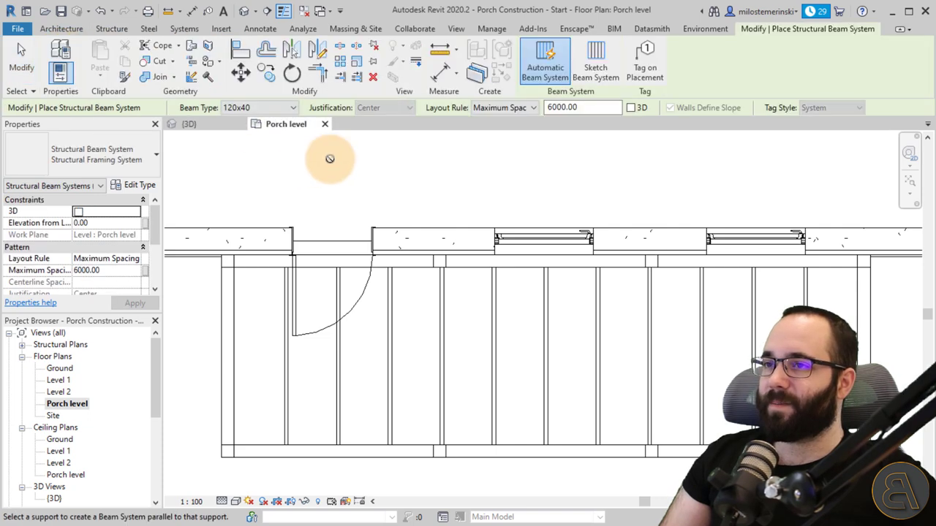
pyautogui.click(592, 73)
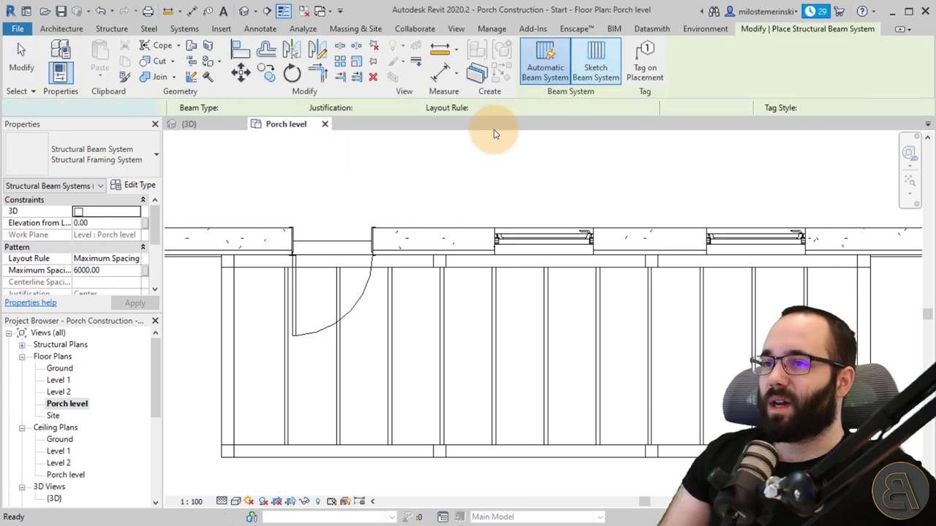
pyautogui.click(139, 260)
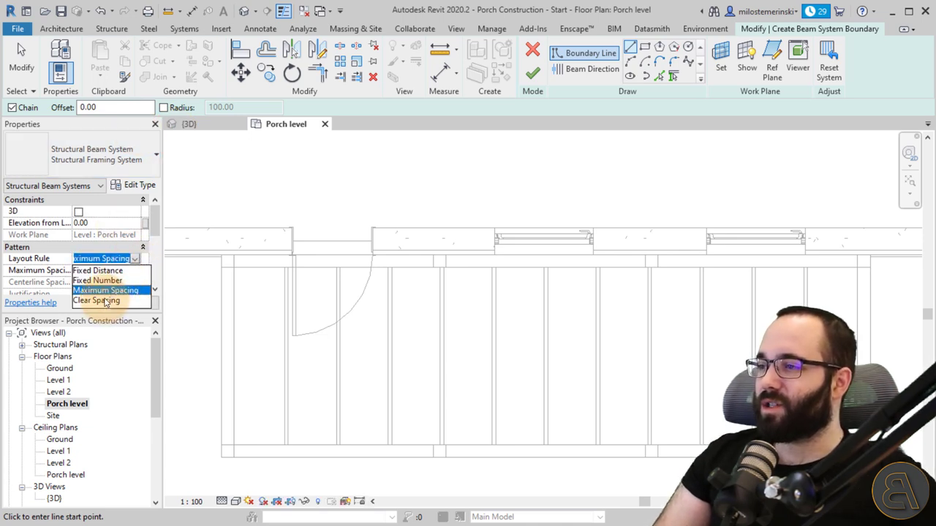
pyautogui.click(99, 271)
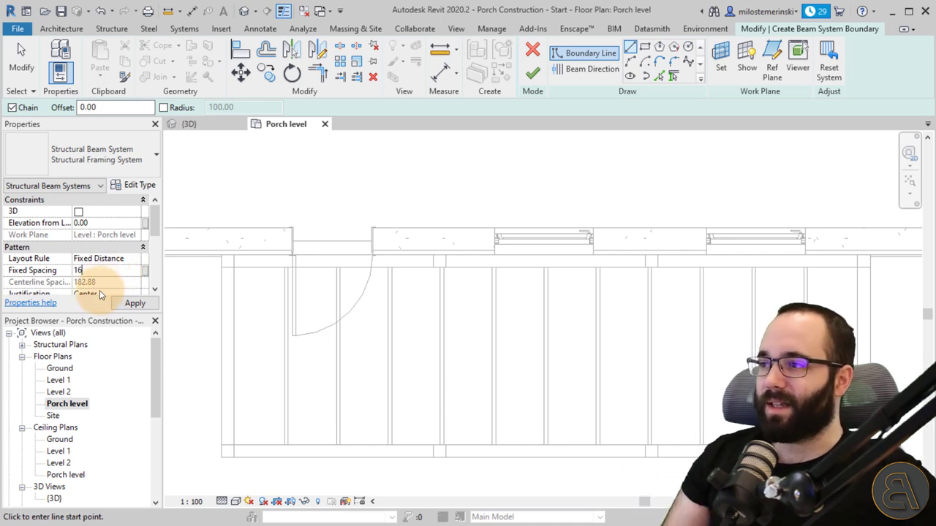
pyautogui.click(133, 303)
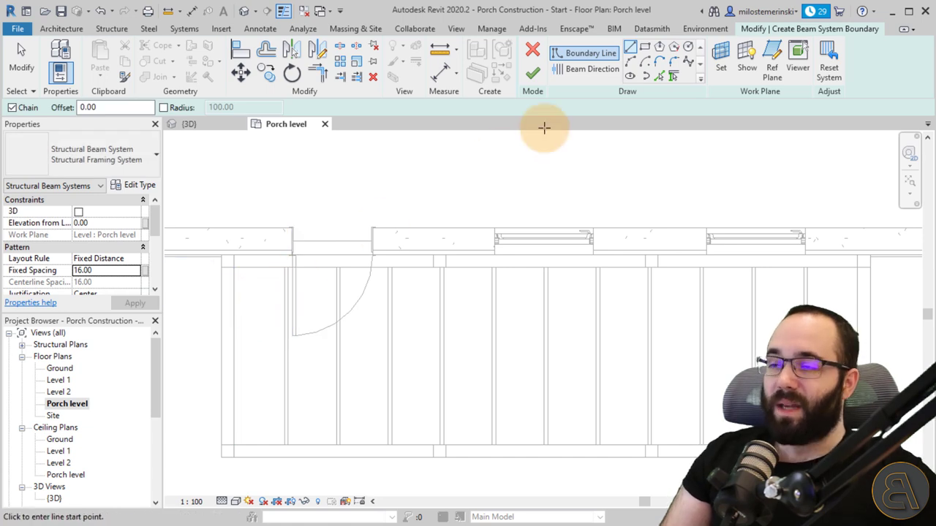
# Step: Sketch a rectangular beam system boundary along the inner edges of the porch perimeter frame and finish the sketch
pyautogui.click(644, 47)
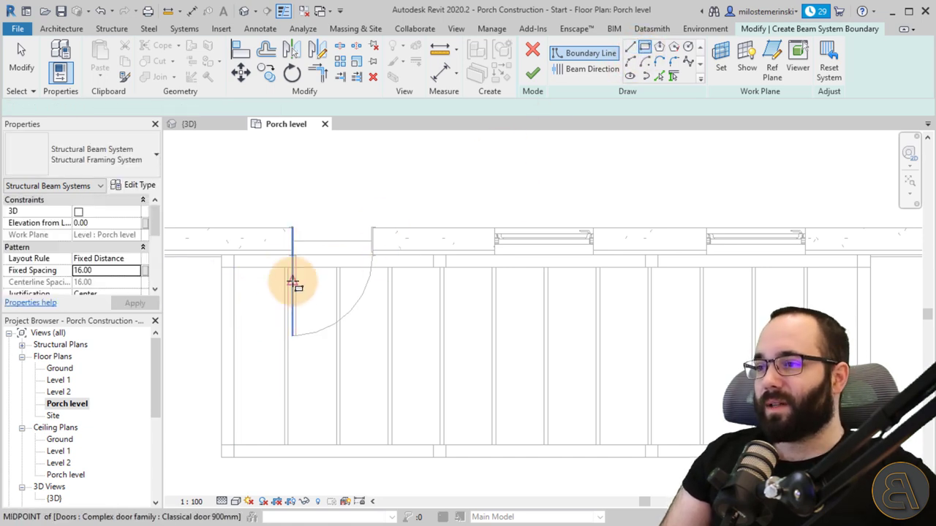
pyautogui.click(236, 268)
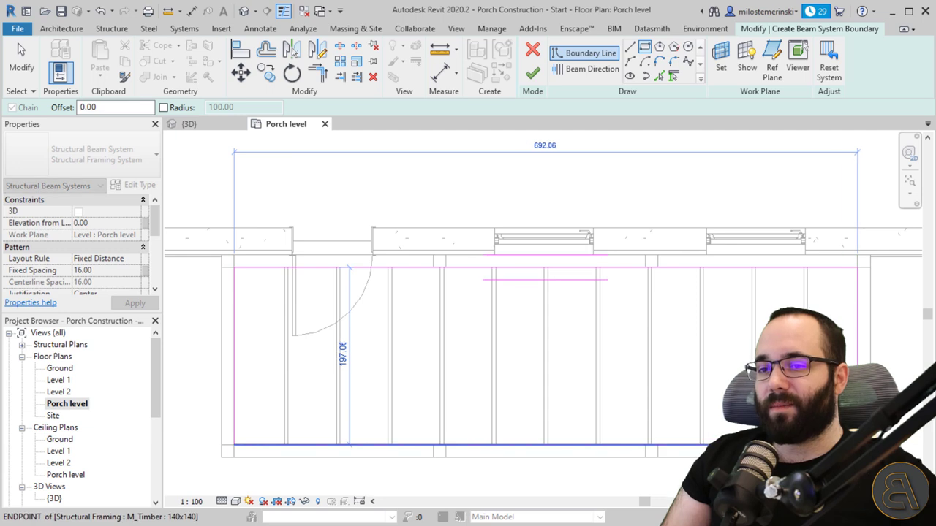
pyautogui.click(857, 445)
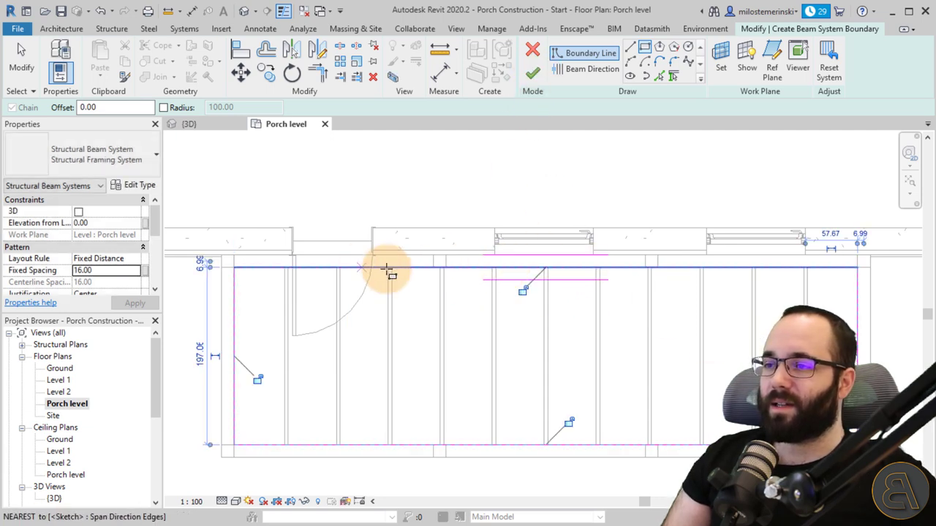
pyautogui.moveTo(393, 270); pyautogui.dragTo(409, 250, button='middle')
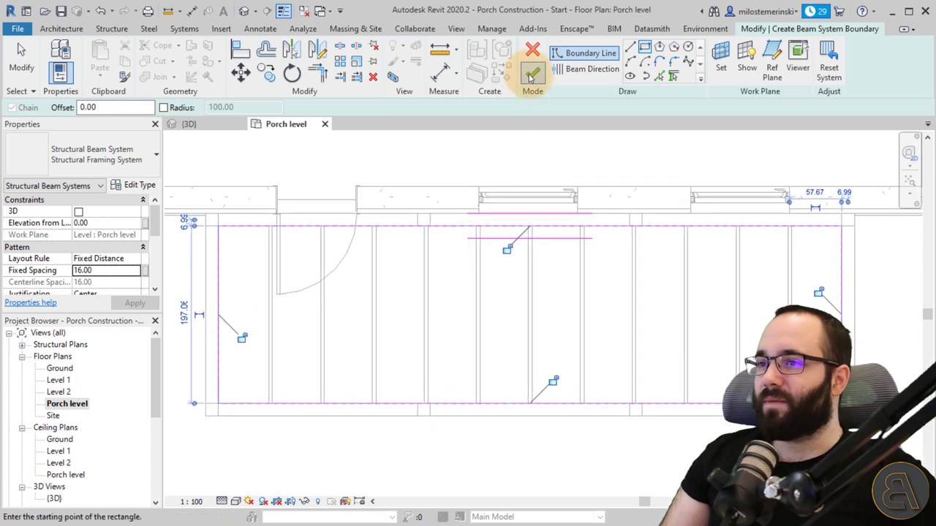
pyautogui.click(532, 74)
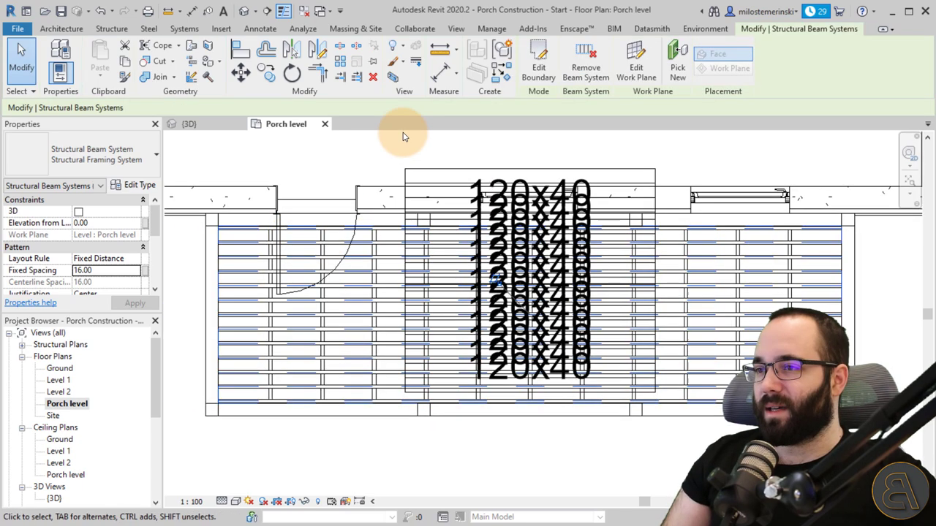
# Step: Filter the elements around the middle of the porch to only Structural Framing Tags and delete those tags
pyautogui.press('Escape')
pyautogui.moveTo(389, 151); pyautogui.dragTo(695, 486)
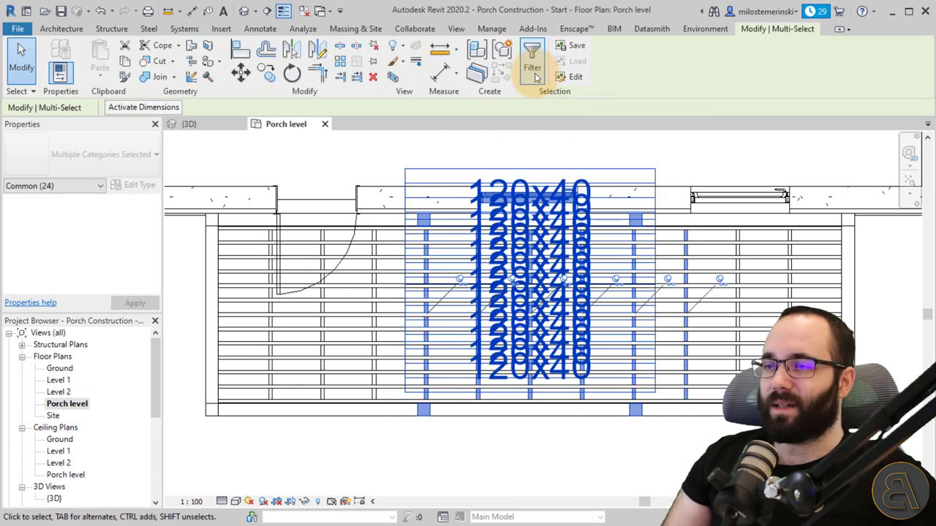
pyautogui.click(533, 69)
pyautogui.click(427, 210)
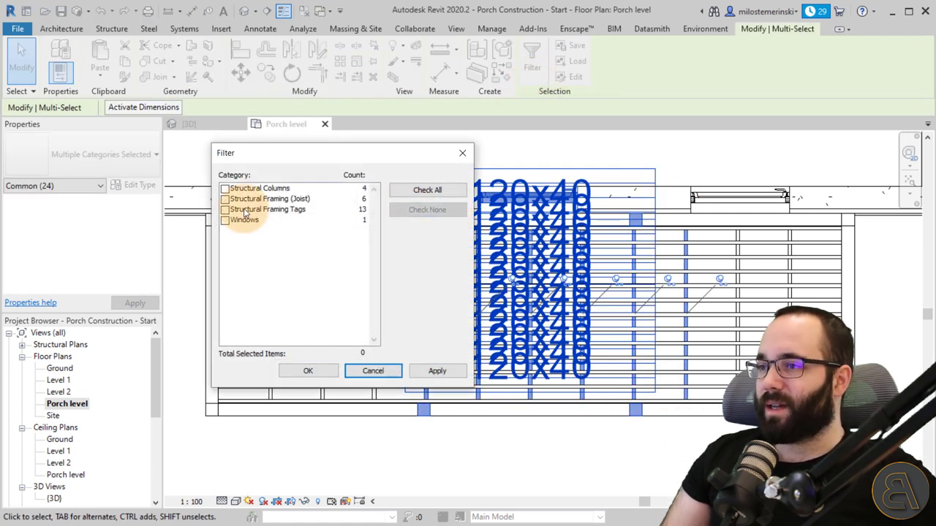
pyautogui.click(225, 210)
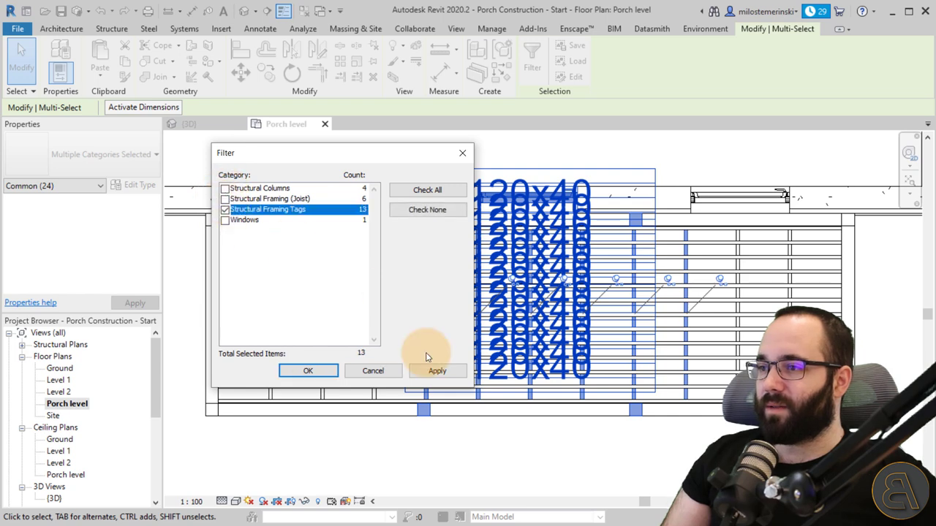
pyautogui.click(325, 371)
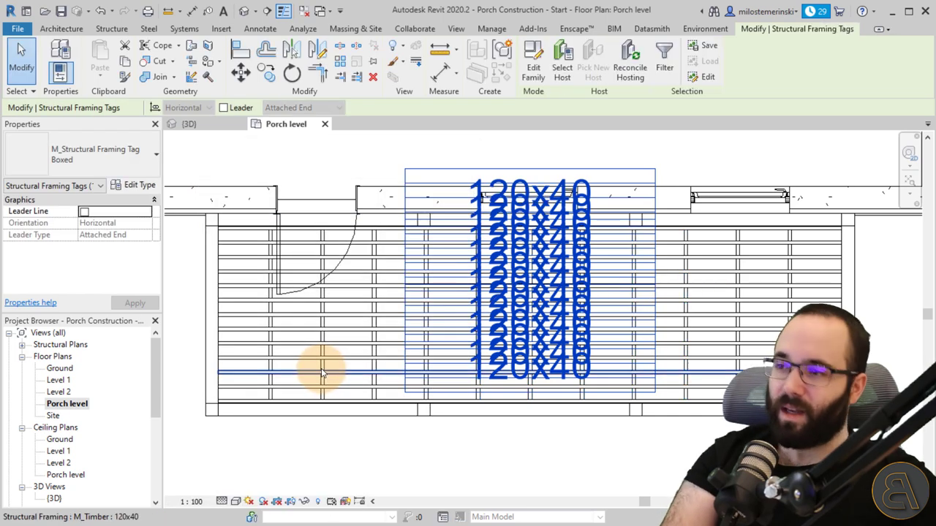
pyautogui.press('Delete')
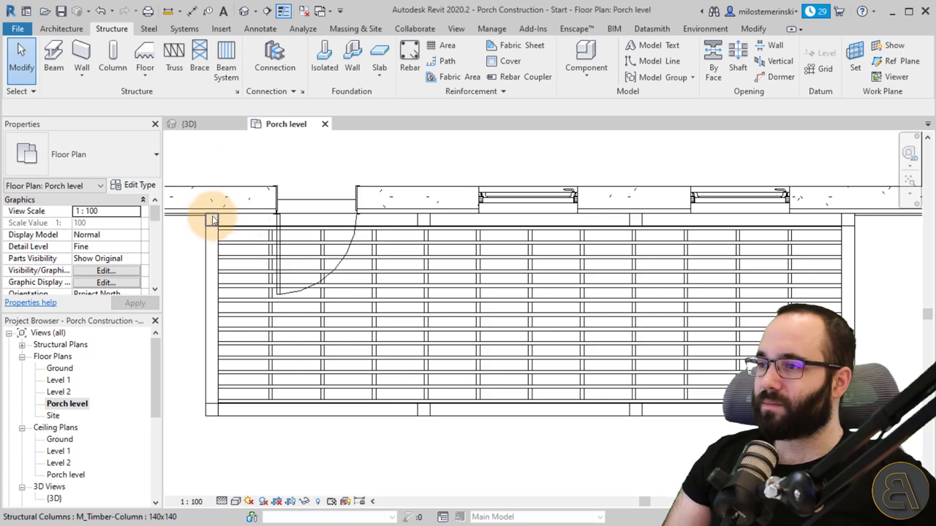
# Step: In the 3D view, select the new deck beam system and change its beam type to M_Timber : 20x160
pyautogui.click(189, 124)
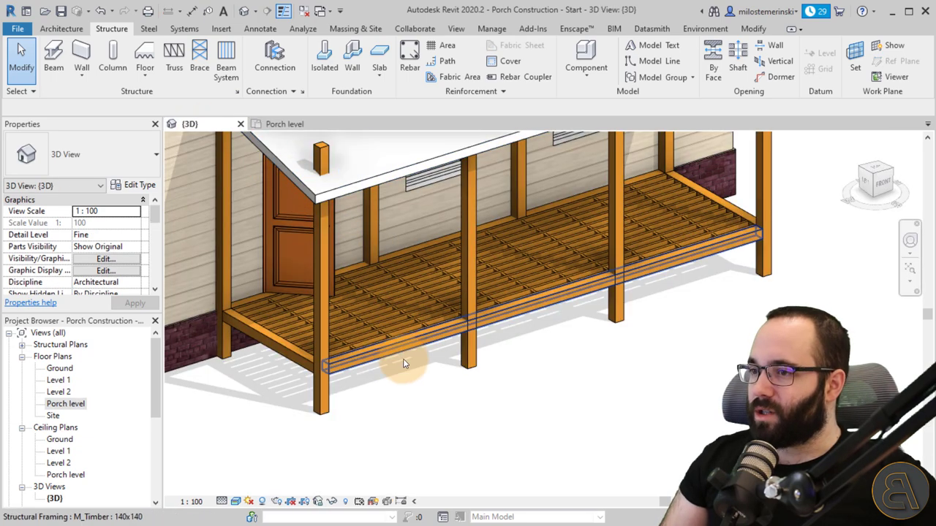
pyautogui.scroll(8, 218, 275)
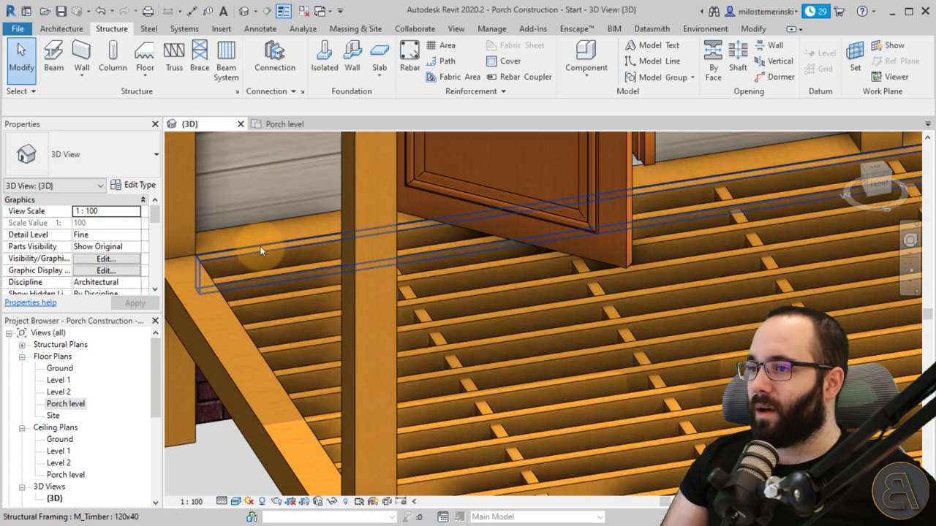
pyautogui.click(264, 242)
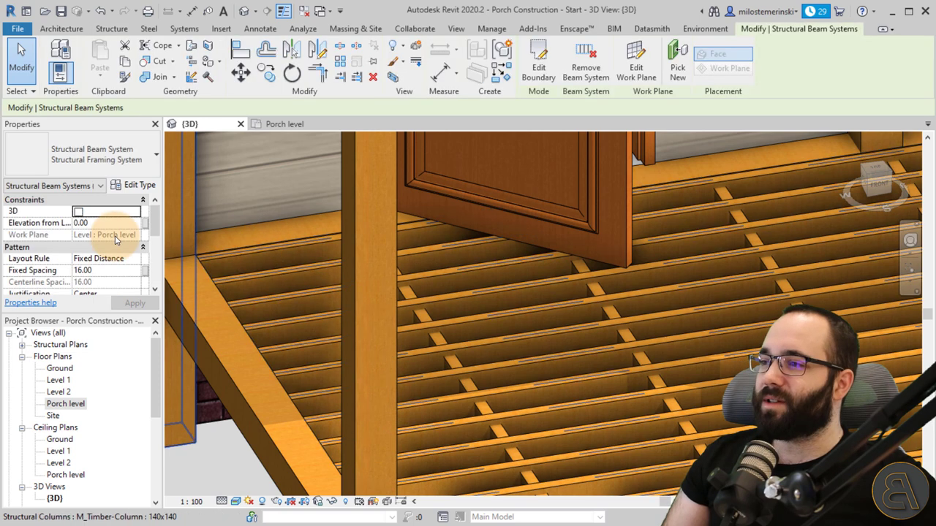
pyautogui.scroll(-3, 105, 240)
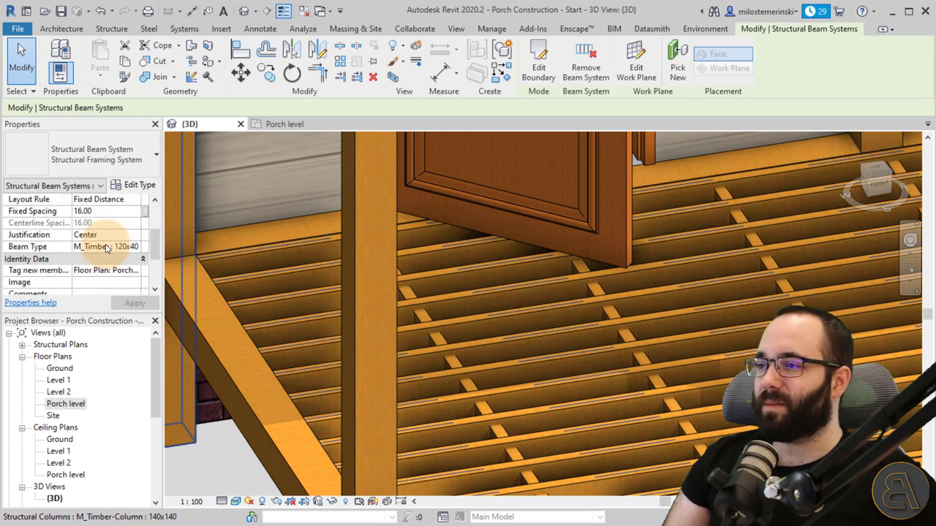
pyautogui.click(137, 249)
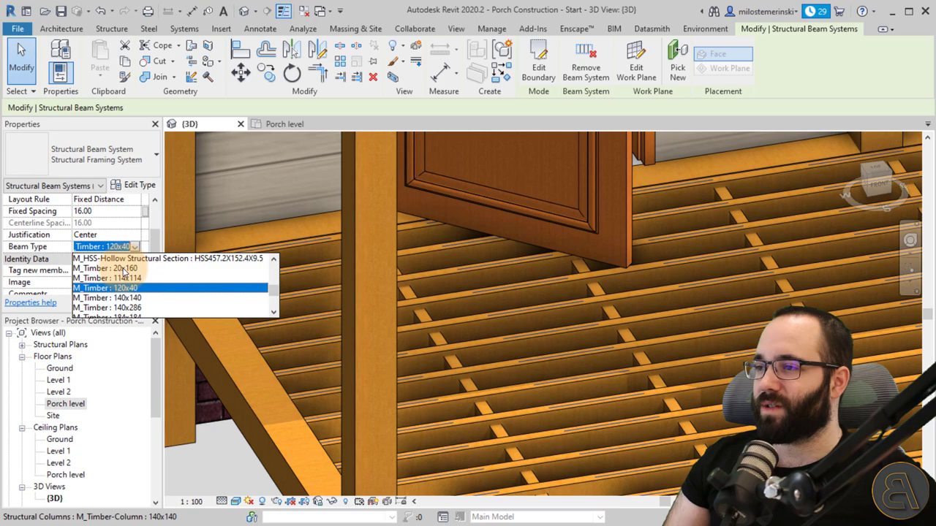
pyautogui.click(124, 269)
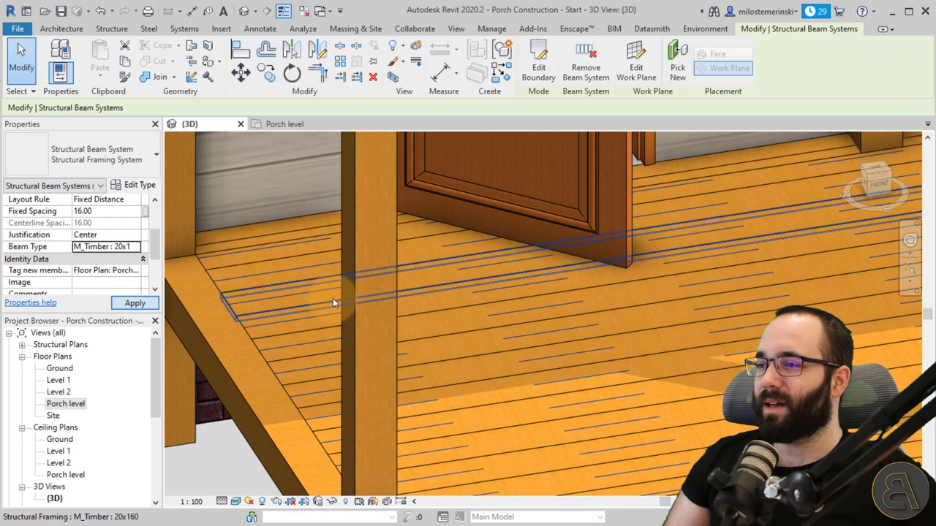
# Step: Try unpinning and deleting the single deck board closest to the house wall
pyautogui.scroll(-2, 286, 261)
pyautogui.keyDown('shift'); pyautogui.moveTo(292, 267); pyautogui.dragTo(568, 396, button='middle'); pyautogui.keyUp('shift')
pyautogui.moveTo(641, 429); pyautogui.dragTo(532, 353, button='middle')
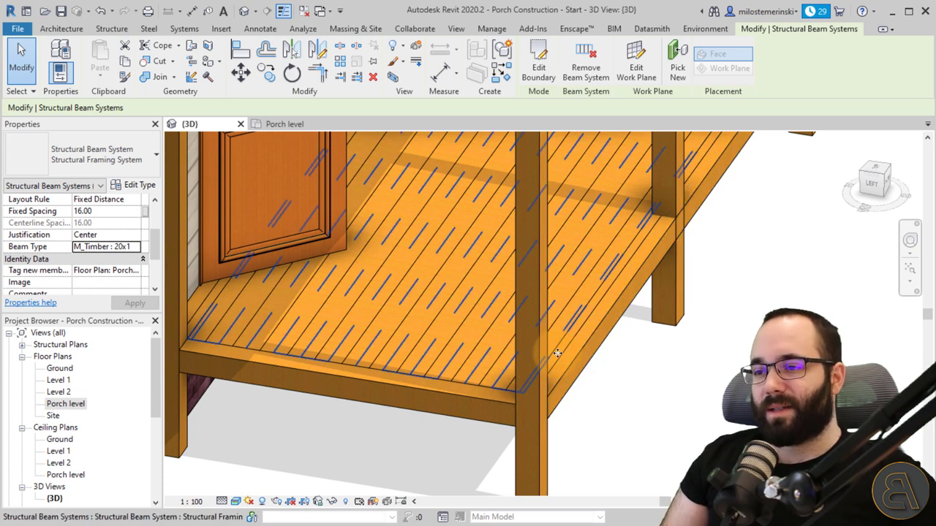
pyautogui.keyDown('shift'); pyautogui.moveTo(553, 353); pyautogui.dragTo(378, 377, button='middle'); pyautogui.keyUp('shift')
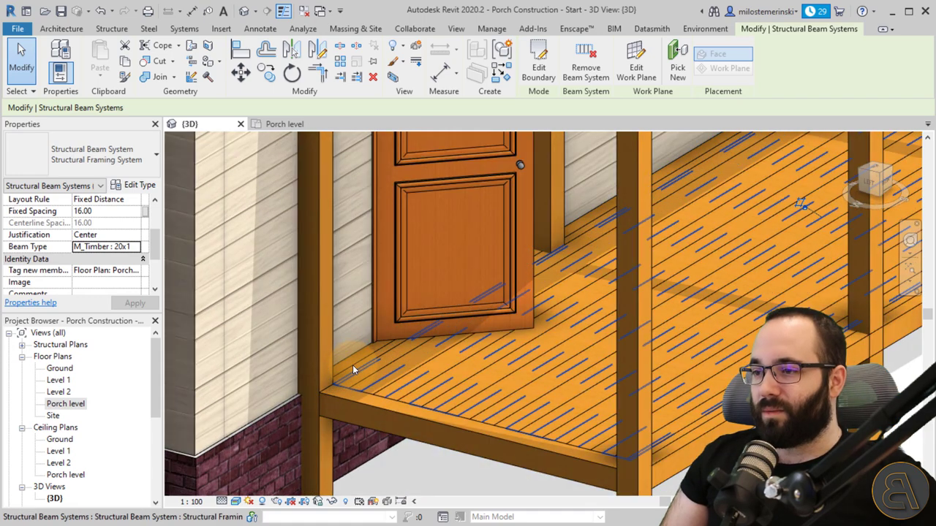
pyautogui.scroll(5, 350, 370)
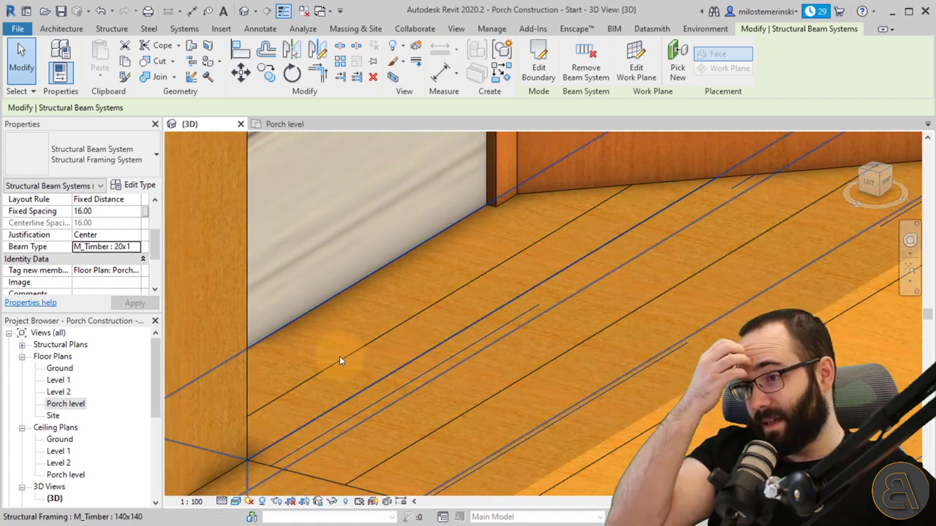
pyautogui.click(339, 359)
pyautogui.scroll(-5, 454, 322)
pyautogui.keyDown('shift'); pyautogui.moveTo(629, 395); pyautogui.dragTo(559, 402, button='middle'); pyautogui.keyUp('shift')
pyautogui.moveTo(559, 402); pyautogui.dragTo(370, 393, button='middle')
pyautogui.scroll(-2, 370, 393)
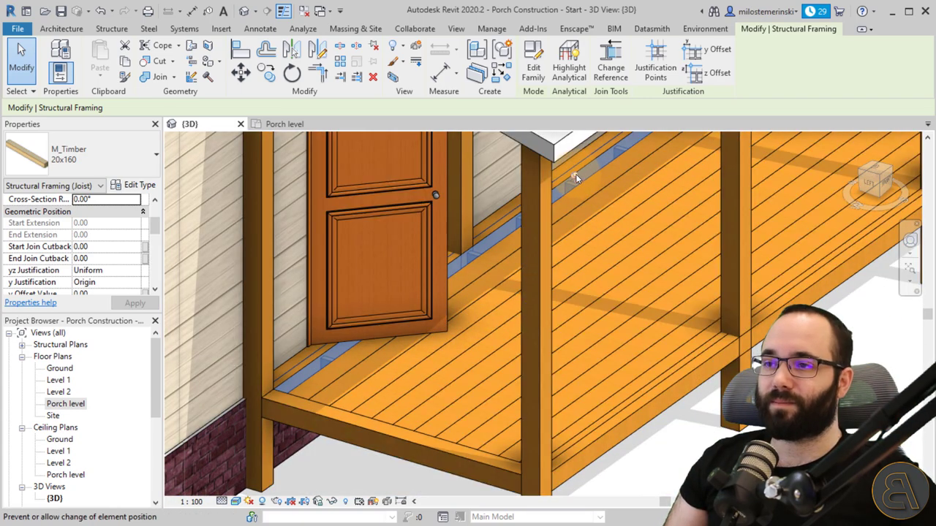
pyautogui.click(575, 176)
pyautogui.press('Escape')
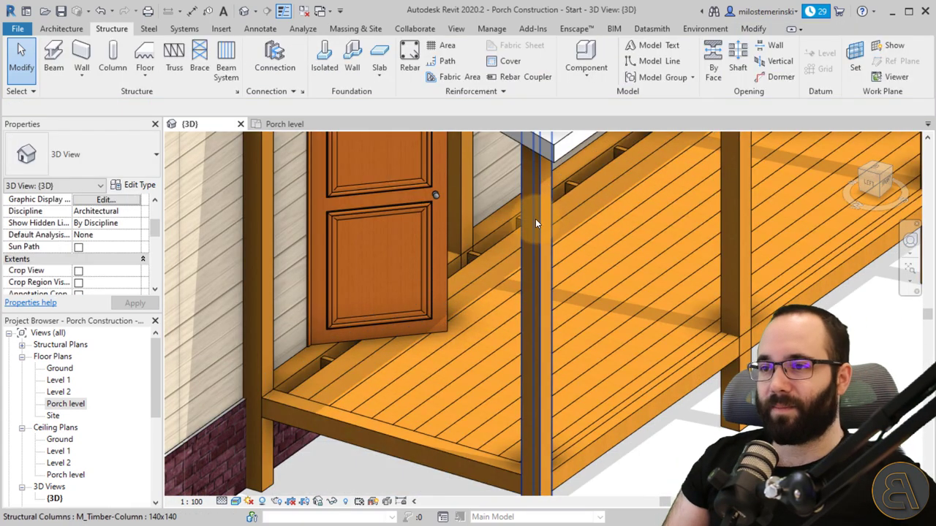
# Step: Select the whole deck beam system, try a fixed spacing of 16.3 cm and settle on 16.5 cm
pyautogui.press('Tab')
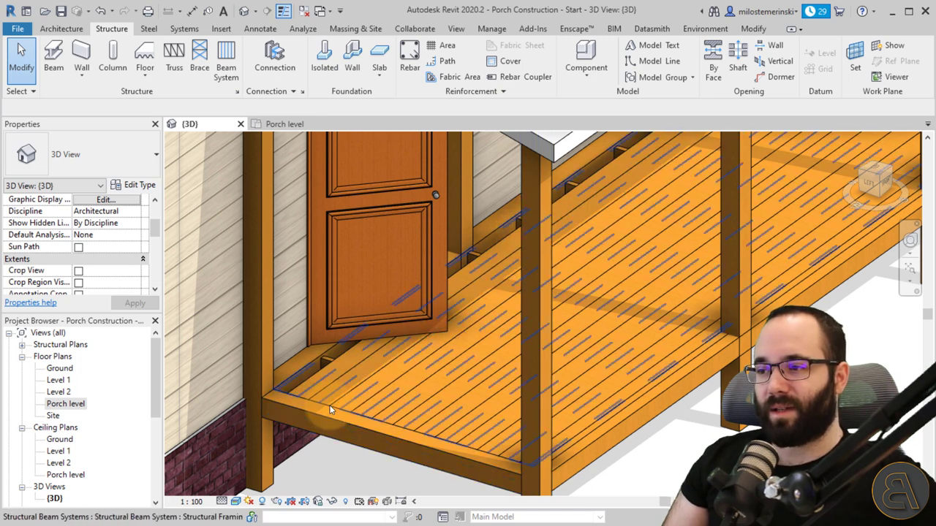
pyautogui.click(329, 407)
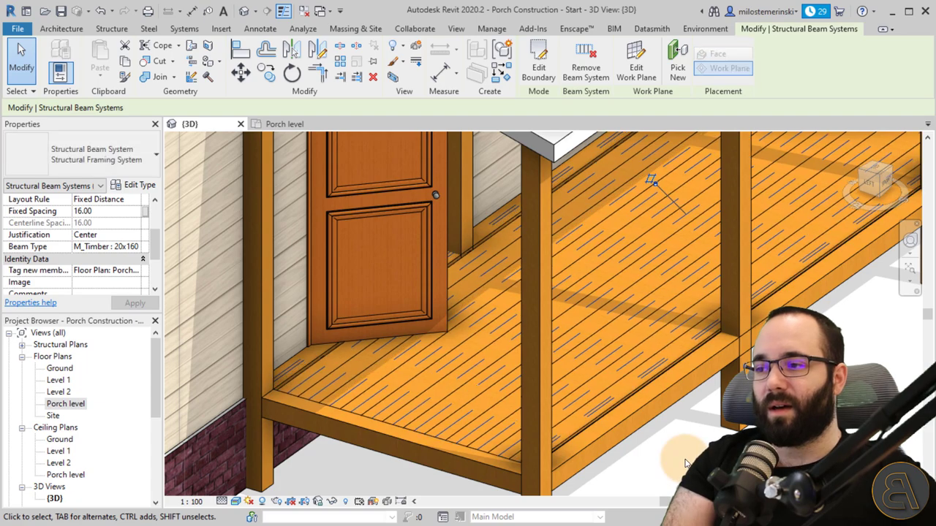
pyautogui.keyDown('shift'); pyautogui.moveTo(721, 411); pyautogui.dragTo(819, 415, button='middle'); pyautogui.keyUp('shift')
pyautogui.keyDown('shift'); pyautogui.moveTo(890, 432); pyautogui.dragTo(883, 433, button='middle'); pyautogui.keyUp('shift')
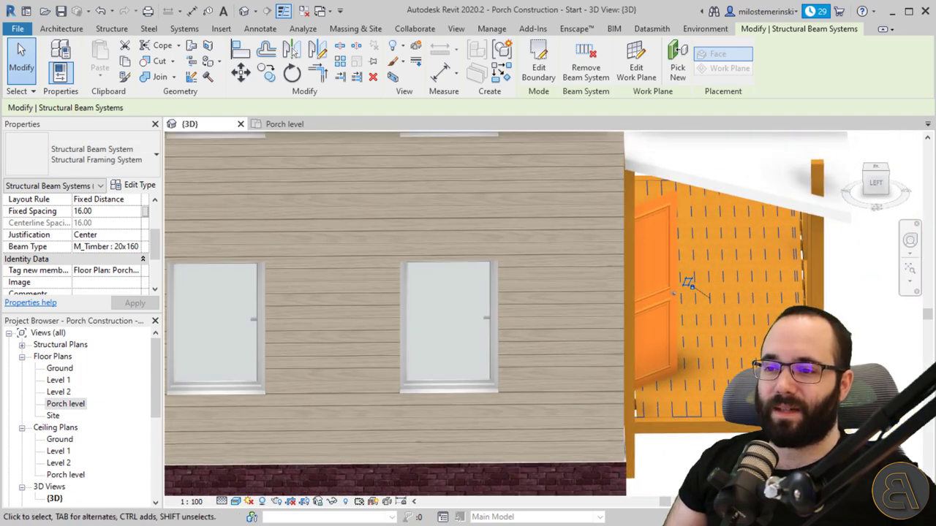
pyautogui.scroll(5, 793, 418)
pyautogui.scroll(-1, 636, 431)
pyautogui.moveTo(636, 431); pyautogui.dragTo(781, 420, button='middle')
pyautogui.scroll(-1, 699, 418)
pyautogui.keyDown('shift'); pyautogui.moveTo(700, 417); pyautogui.dragTo(695, 417, button='middle'); pyautogui.keyUp('shift')
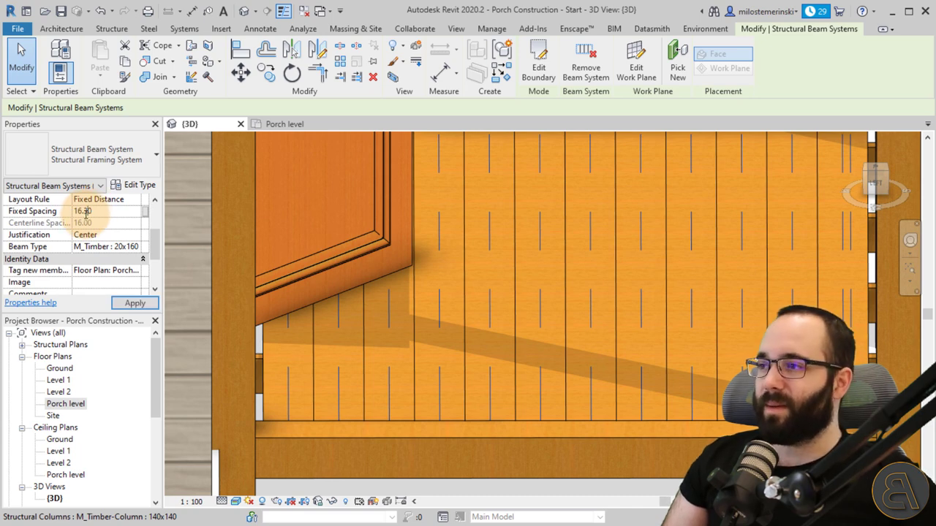
pyautogui.click(131, 303)
pyautogui.click(83, 211)
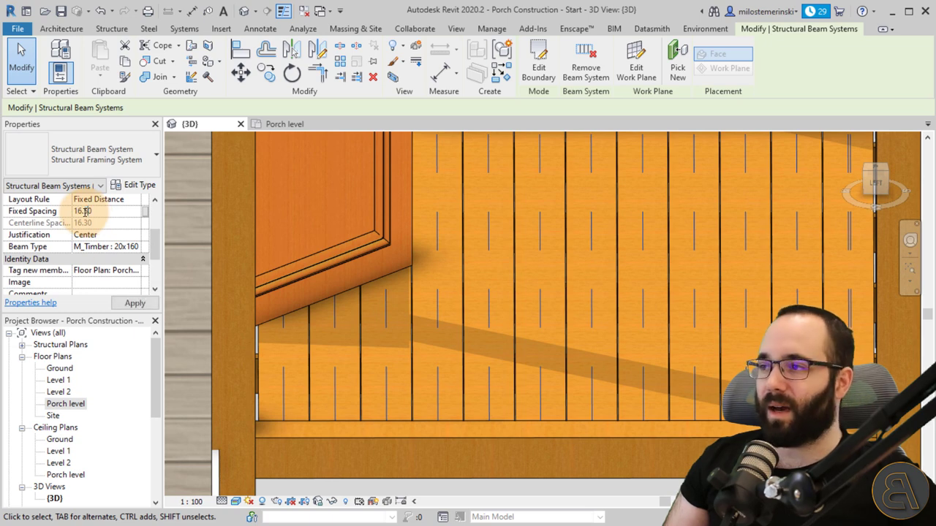
pyautogui.click(130, 305)
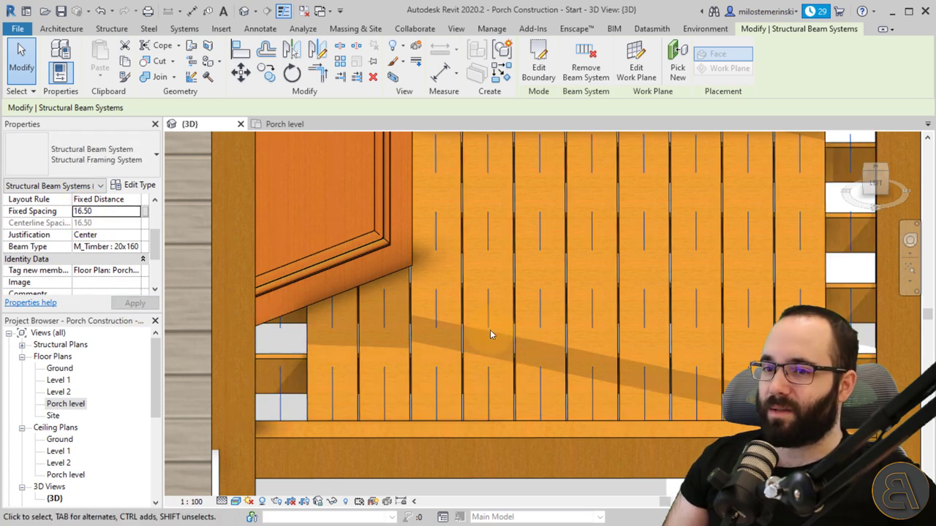
# Step: Edit the deck beam system's boundary, moving its long edges slightly outward over the perimeter beams, and finish the sketch
pyautogui.click(545, 82)
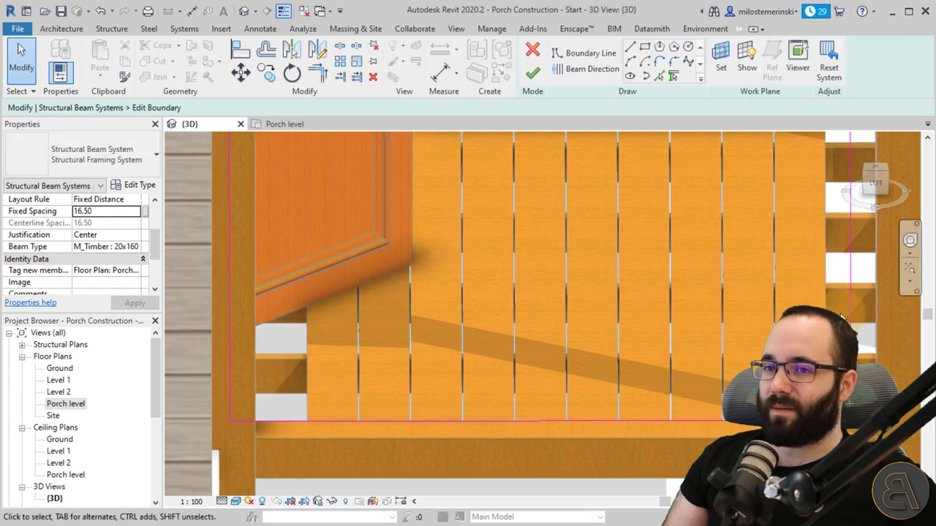
pyautogui.click(851, 322)
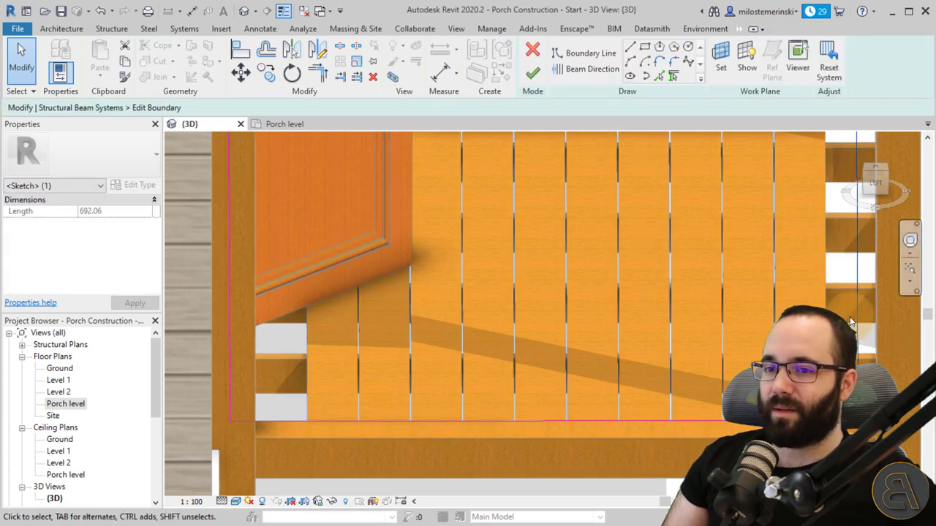
pyautogui.click(533, 73)
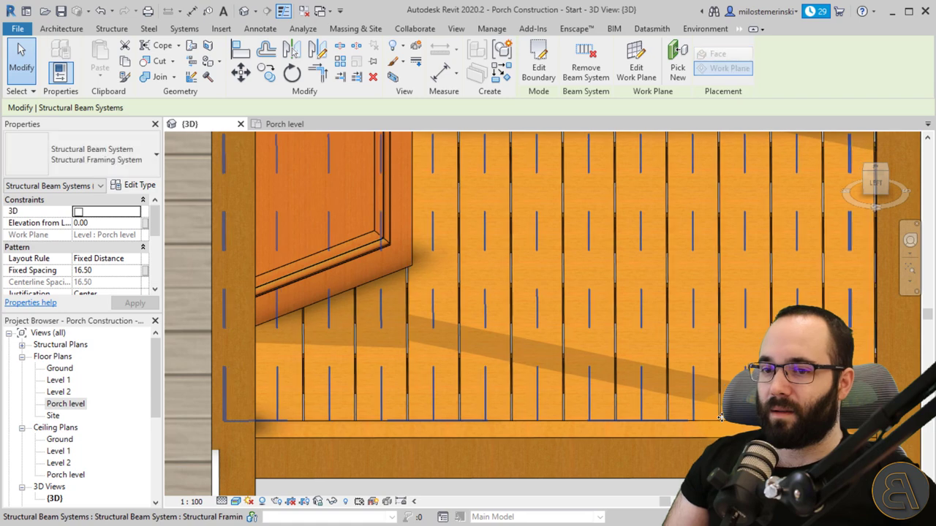
# Step: Deselect the beam system and examine the deck boards and porch frame from several angles
pyautogui.scroll(-2, 715, 351)
pyautogui.keyDown('shift'); pyautogui.moveTo(712, 351); pyautogui.dragTo(691, 421, button='middle'); pyautogui.keyUp('shift')
pyautogui.click(744, 367)
pyautogui.scroll(-3, 715, 422)
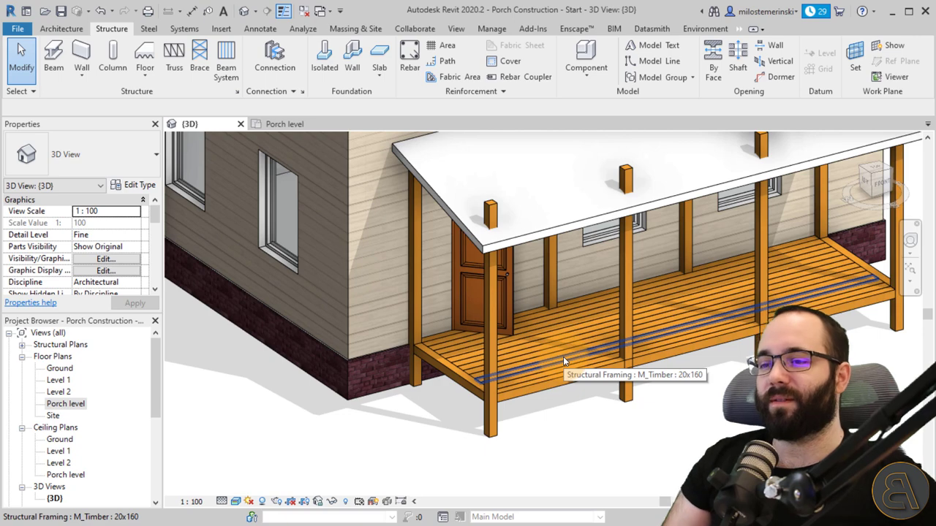
pyautogui.click(519, 398)
pyautogui.keyDown('shift'); pyautogui.moveTo(622, 451); pyautogui.dragTo(610, 370, button='middle'); pyautogui.keyUp('shift')
pyautogui.scroll(3, 595, 382)
pyautogui.scroll(-1, 578, 399)
pyautogui.scroll(-3, 577, 400)
pyautogui.click(585, 408)
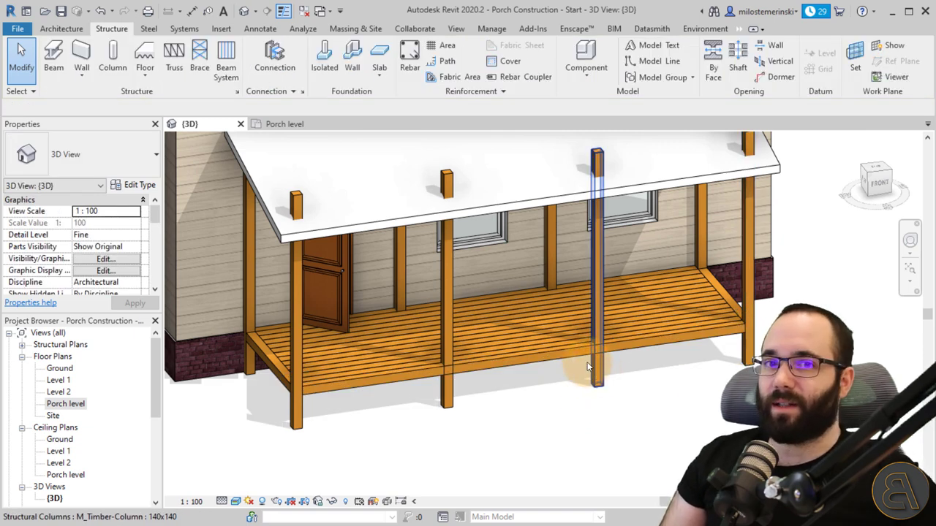
# Step: Split the front 140x140 perimeter beam near the two intermediate columns in the Porch level floor plan
pyautogui.click(397, 384)
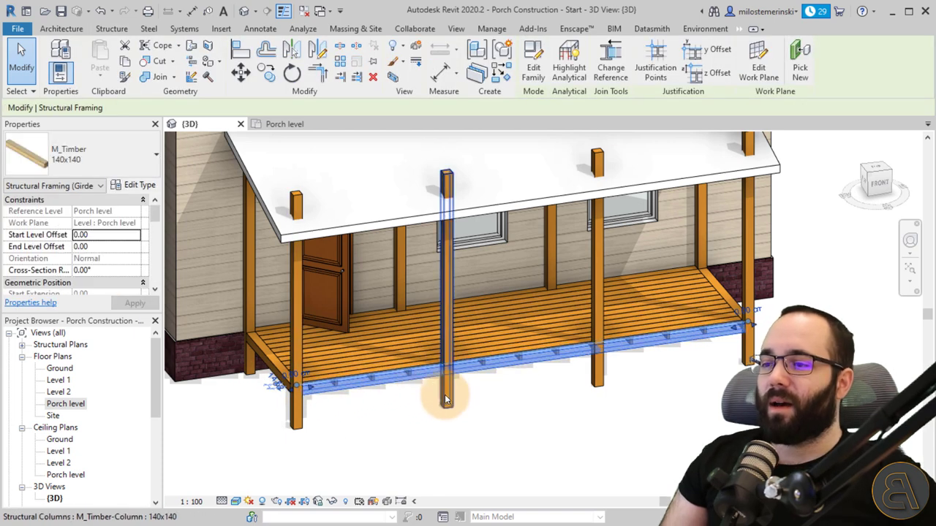
pyautogui.click(278, 123)
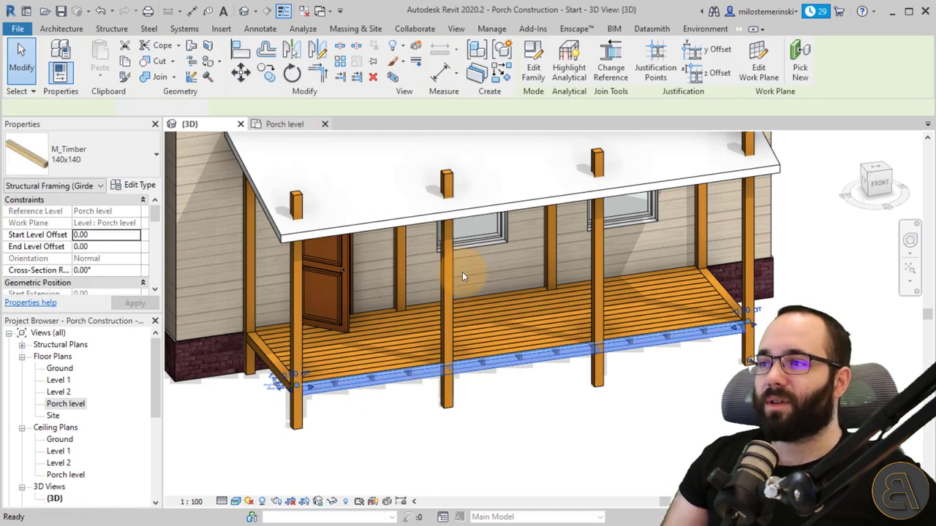
pyautogui.click(442, 455)
pyautogui.scroll(3, 405, 432)
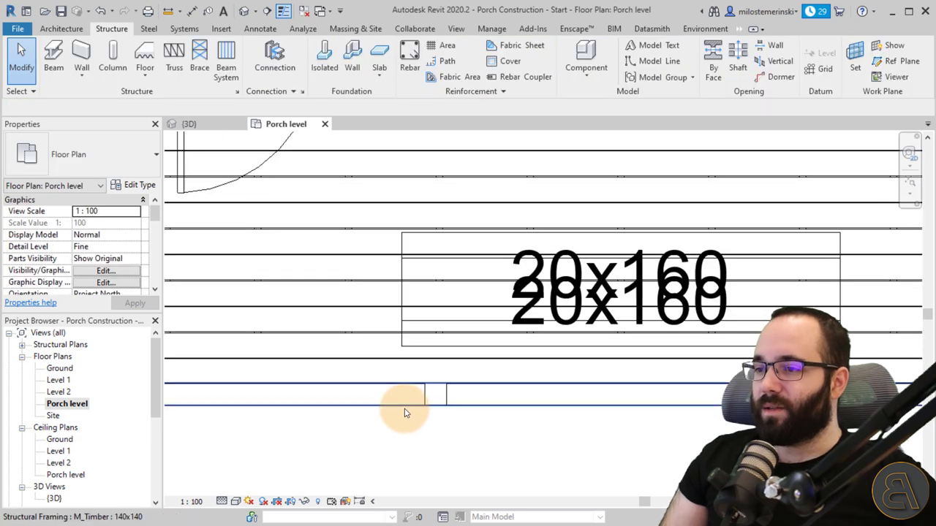
pyautogui.click(739, 29)
pyautogui.click(748, 42)
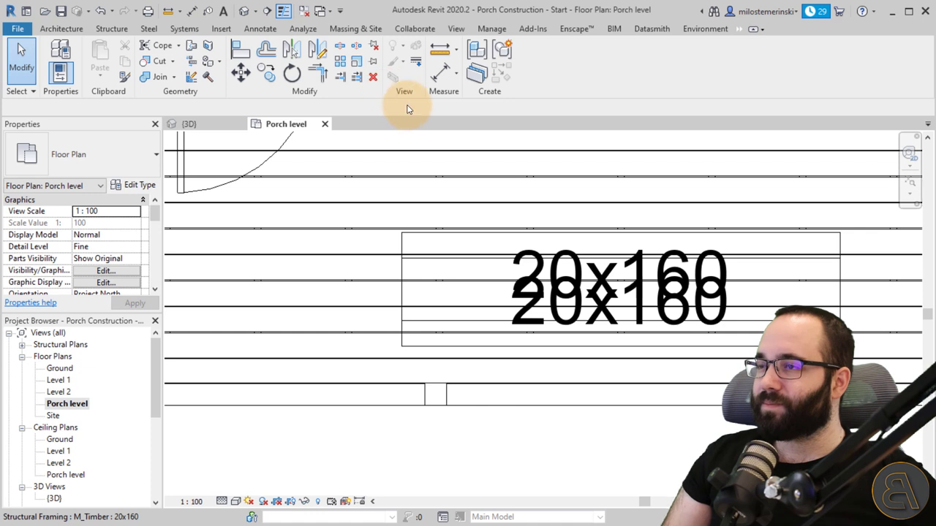
pyautogui.click(341, 46)
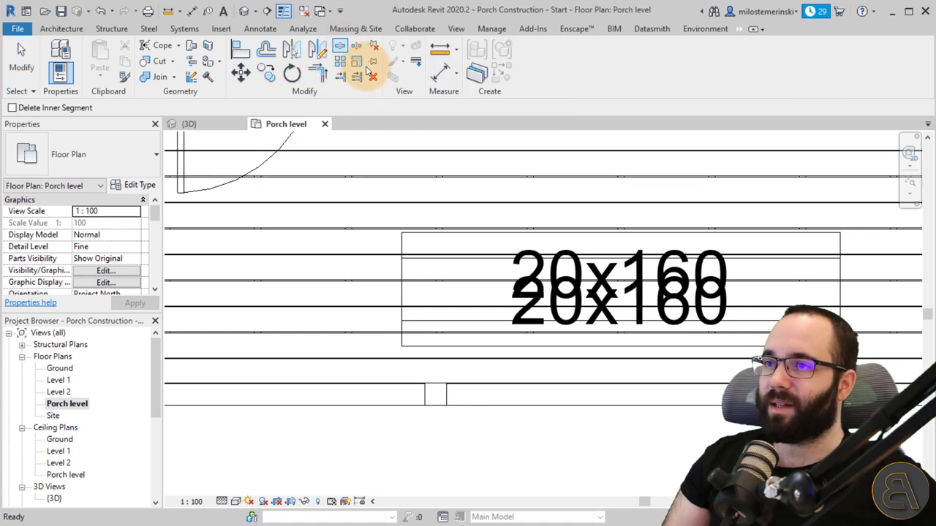
pyautogui.click(418, 393)
pyautogui.scroll(-1, 540, 392)
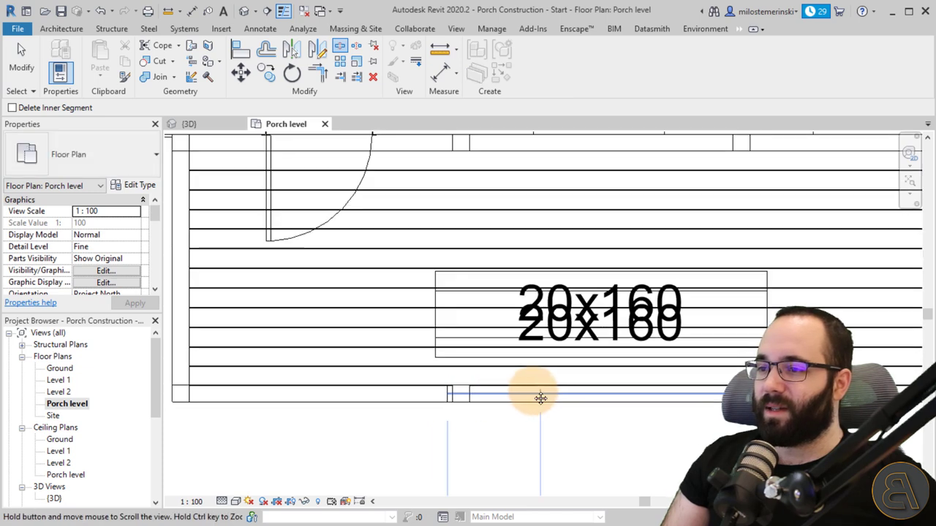
pyautogui.moveTo(540, 392); pyautogui.dragTo(386, 361, button='middle')
pyautogui.click(573, 362)
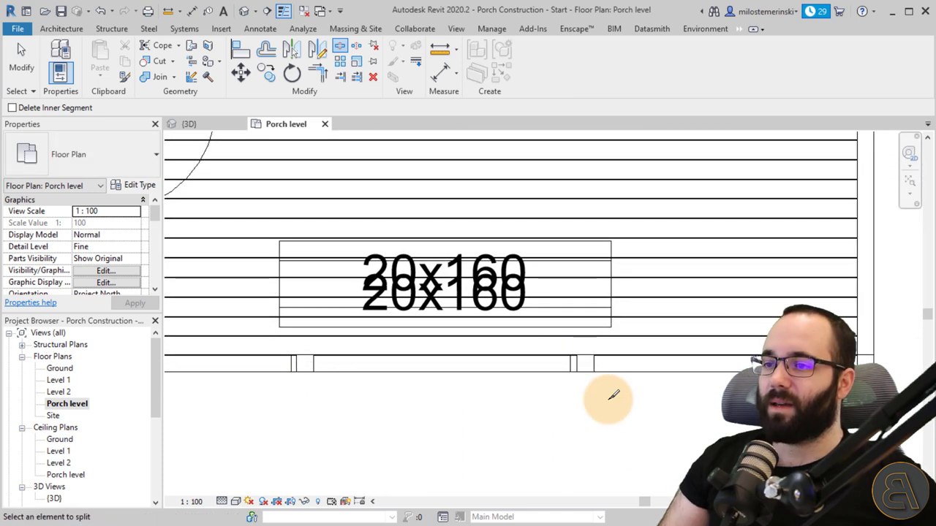
pyautogui.press('Escape')
# Step: Adjust the ends of the split front beam segments to meet the intermediate columns, and check the porch in 3D
pyautogui.click(581, 363)
pyautogui.scroll(2, 585, 364)
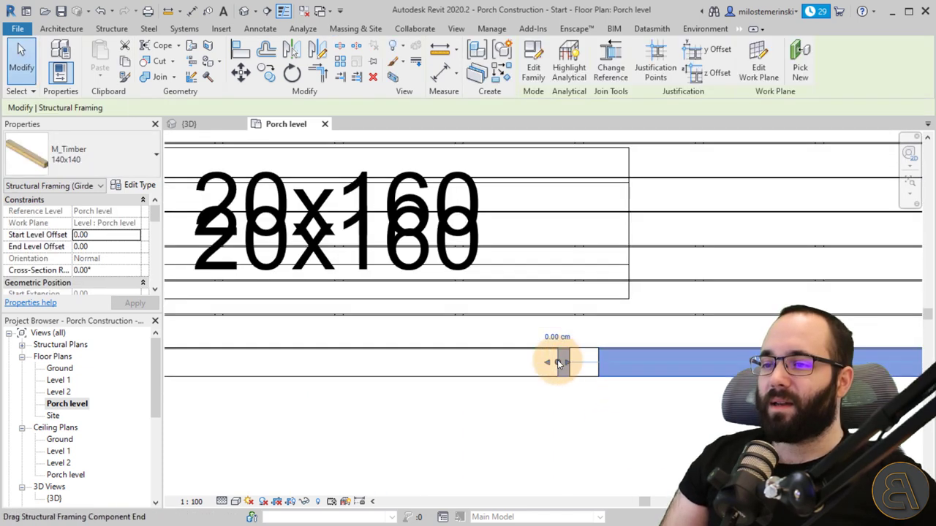
pyautogui.moveTo(596, 363); pyautogui.dragTo(570, 363)
pyautogui.click(541, 377)
pyautogui.moveTo(178, 381); pyautogui.dragTo(611, 392, button='middle')
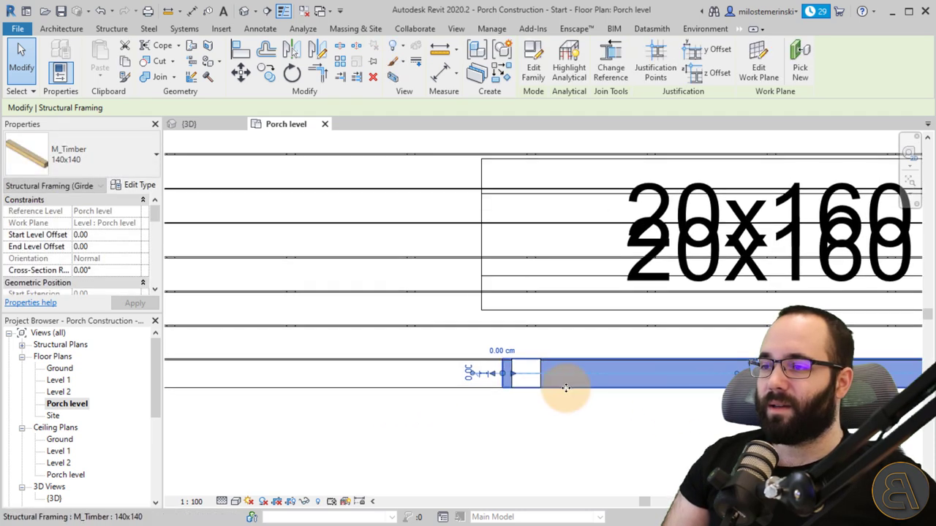
pyautogui.moveTo(502, 376)
pyautogui.mouseDown()
pyautogui.moveTo(545, 375)
pyautogui.moveTo(514, 374)
pyautogui.mouseUp()
pyautogui.click(486, 387)
pyautogui.moveTo(294, 379); pyautogui.dragTo(653, 382, button='middle')
pyautogui.scroll(-3, 491, 432)
pyautogui.press('Escape')
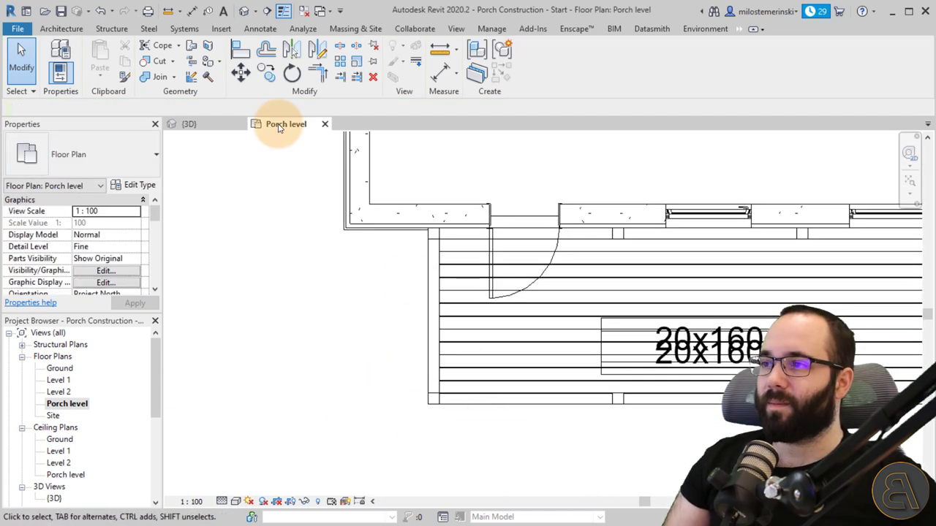
pyautogui.click(215, 125)
pyautogui.keyDown('shift'); pyautogui.moveTo(550, 451); pyautogui.dragTo(522, 443, button='middle'); pyautogui.keyUp('shift')
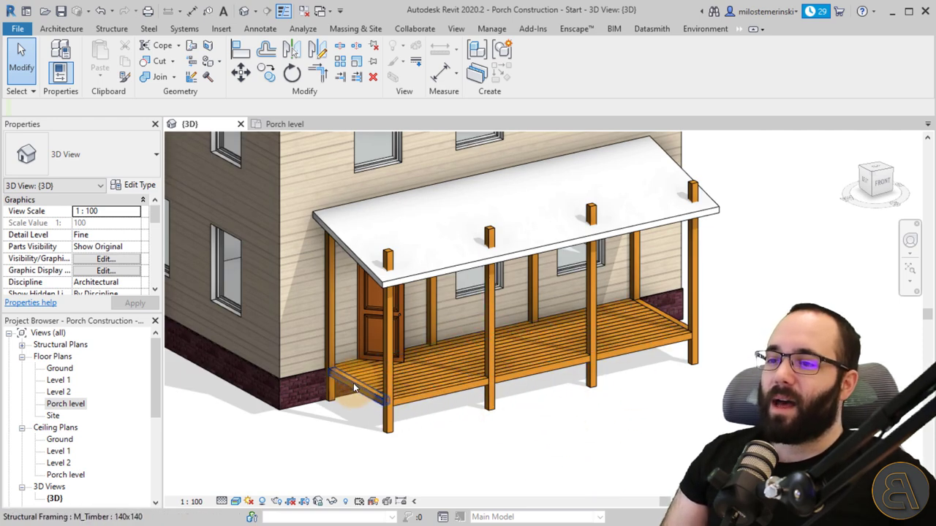
pyautogui.click(483, 470)
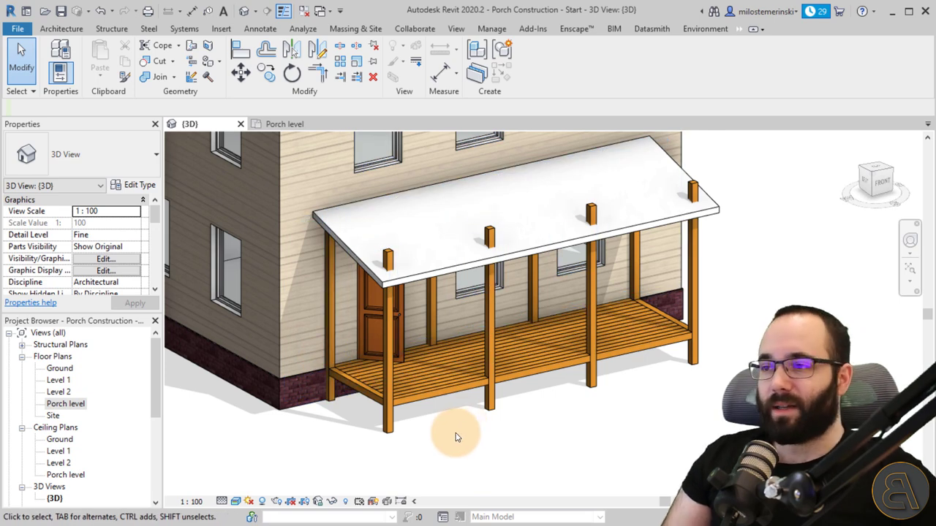
# Step: Sketch an 1100mm railing about 197 cm long on the porch level, along the door-side end beam between its two columns, and finish it
pyautogui.click(285, 124)
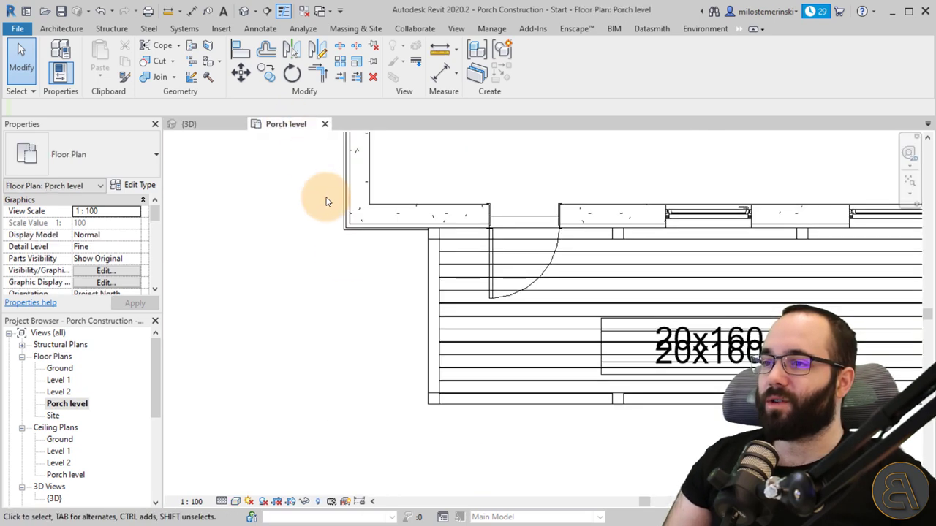
pyautogui.scroll(-2, 370, 309)
pyautogui.click(73, 28)
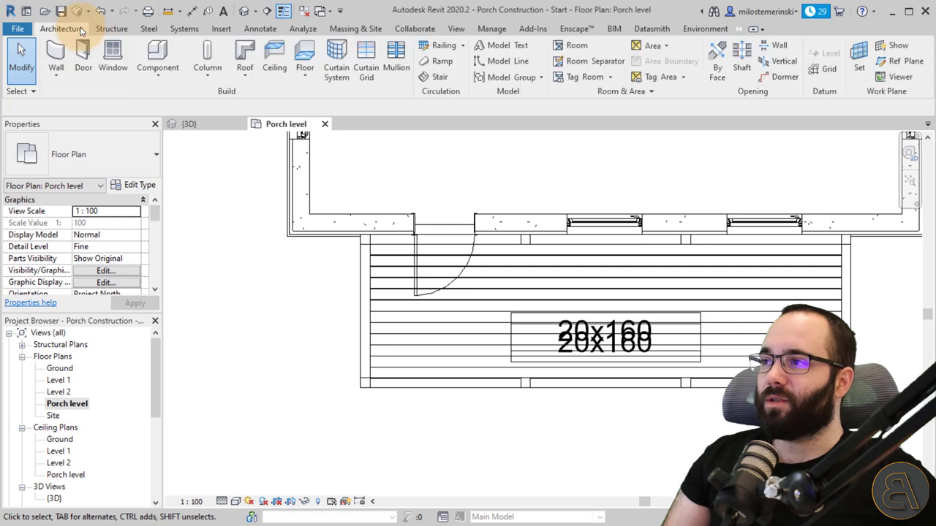
pyautogui.click(442, 46)
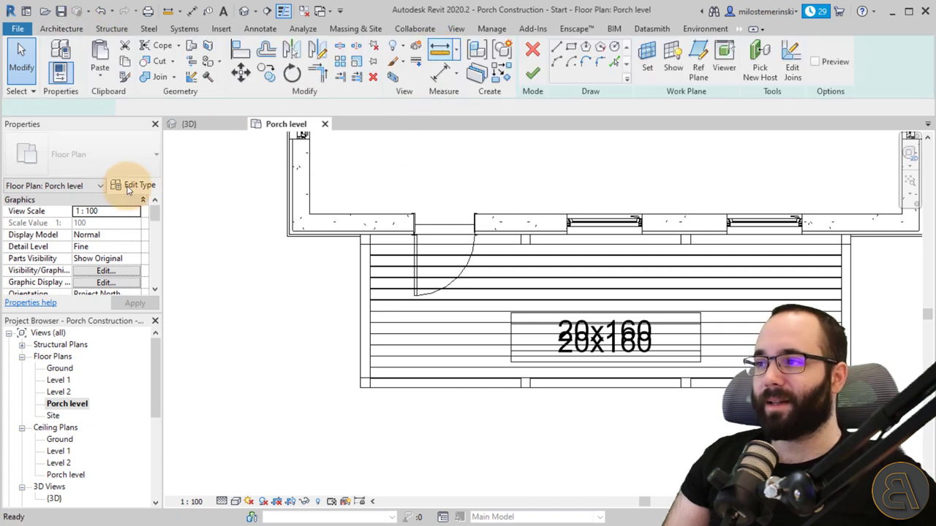
pyautogui.click(107, 167)
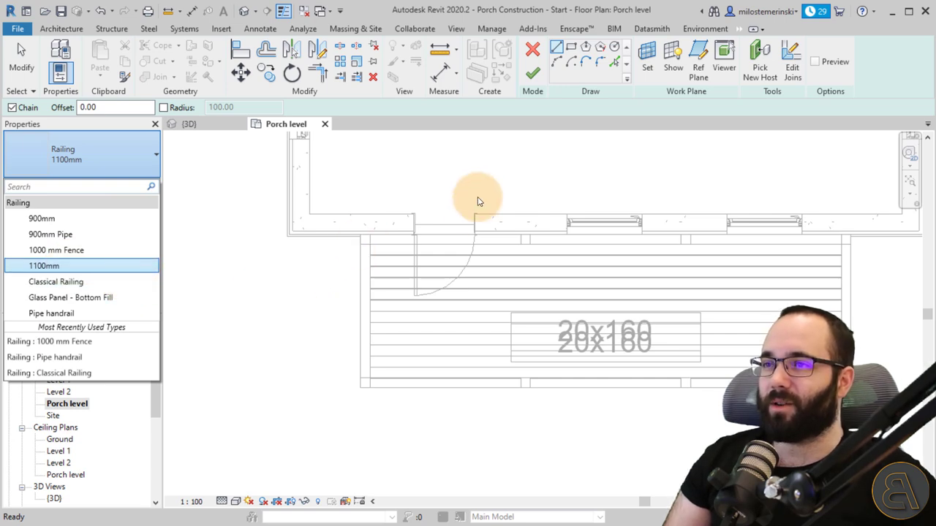
pyautogui.scroll(3, 363, 265)
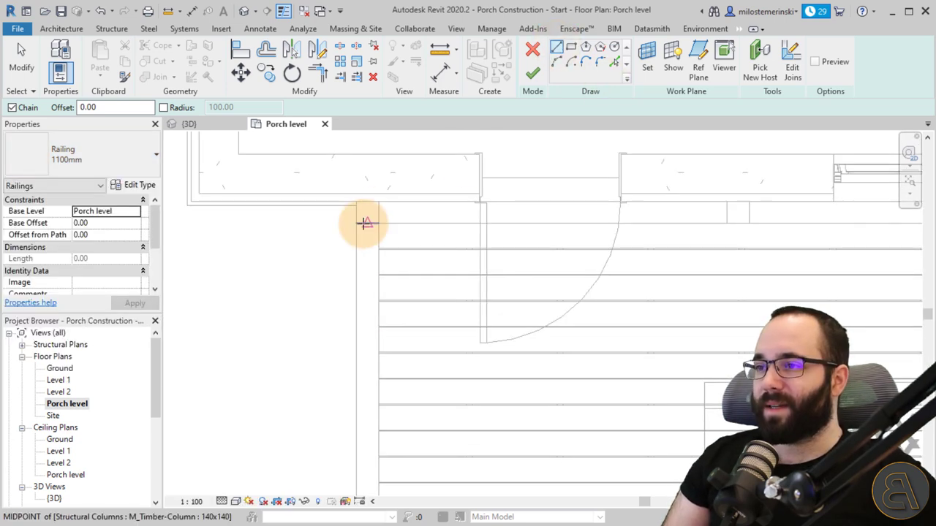
pyautogui.scroll(-1, 384, 334)
pyautogui.moveTo(385, 335); pyautogui.dragTo(391, 185, button='middle')
pyautogui.click(376, 334)
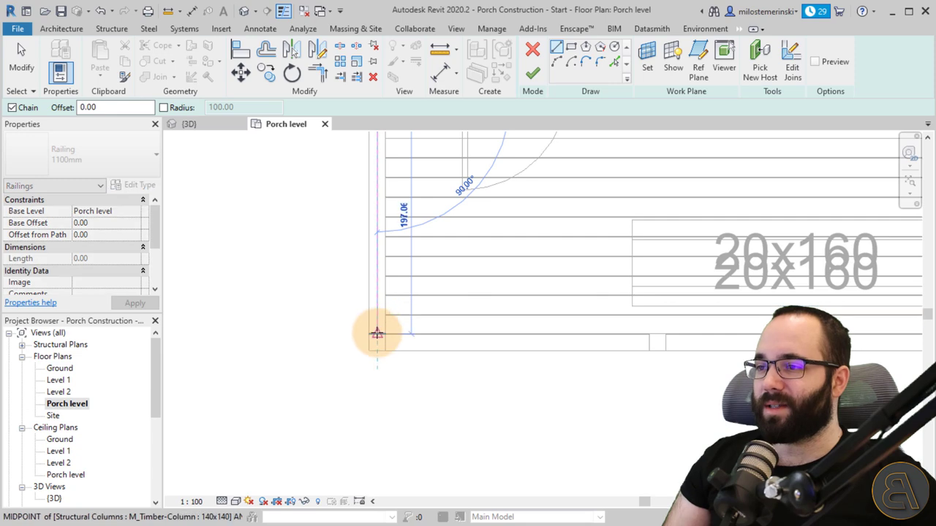
pyautogui.click(533, 74)
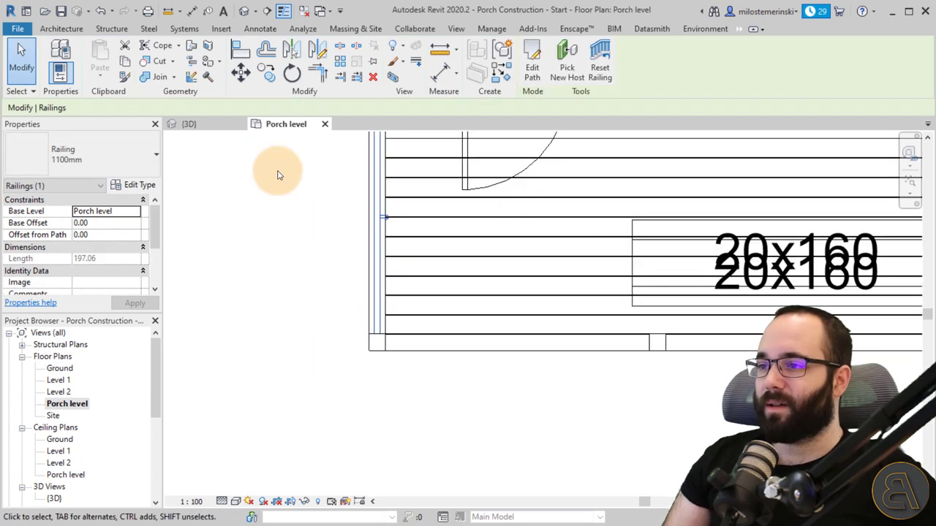
# Step: Examine the new railing between the door-side end columns in the 3D view
pyautogui.click(200, 124)
pyautogui.scroll(-1, 461, 286)
pyautogui.keyDown('shift'); pyautogui.moveTo(373, 389); pyautogui.dragTo(398, 390, button='middle'); pyautogui.keyUp('shift')
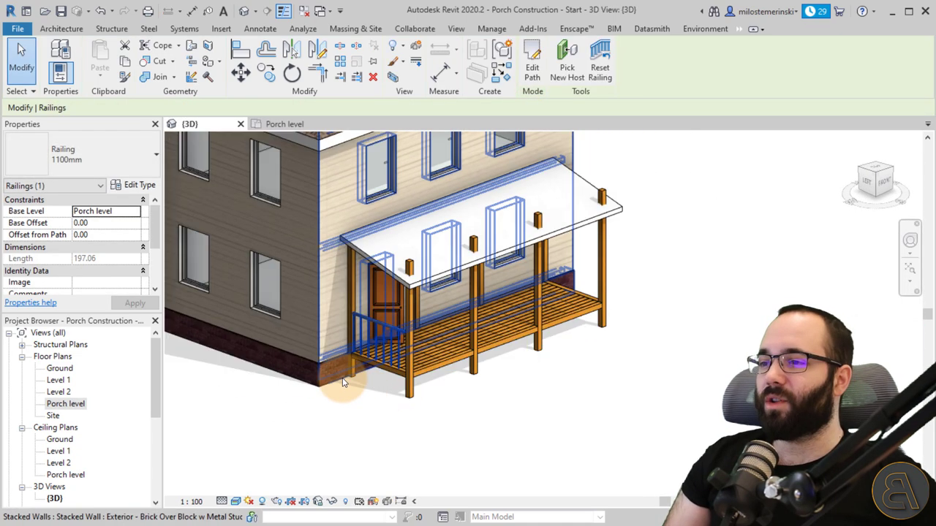
pyautogui.click(348, 377)
pyautogui.click(366, 419)
pyautogui.scroll(6, 356, 318)
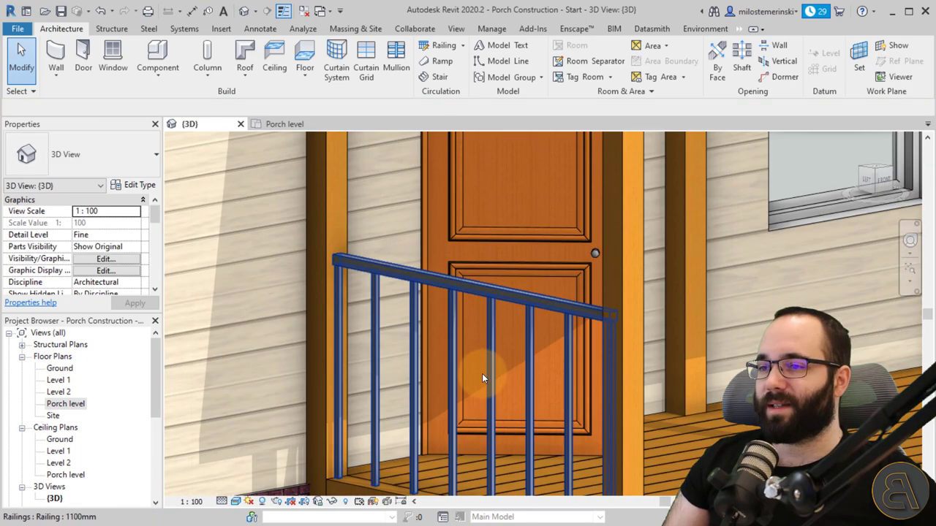
pyautogui.scroll(-5, 288, 377)
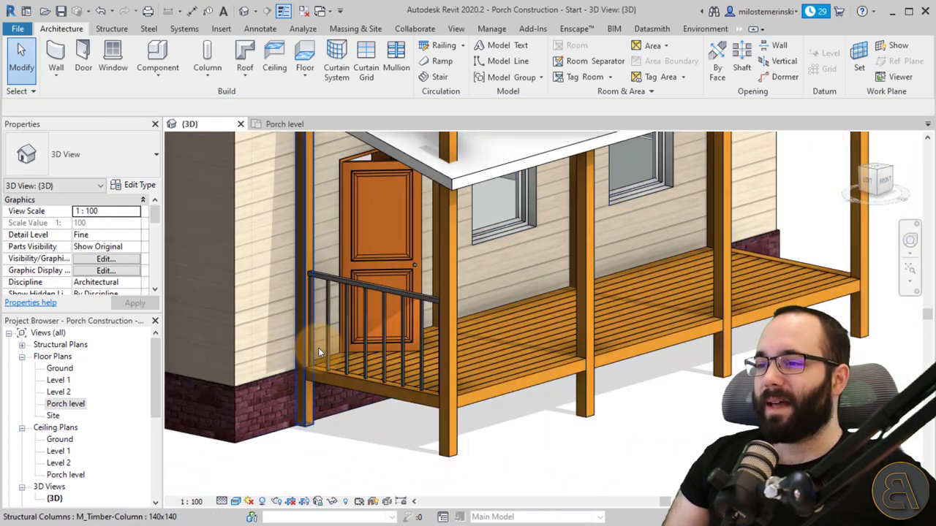
# Step: Look up the structural material of the front corner timber column and highlight the full material name for copying
pyautogui.click(327, 351)
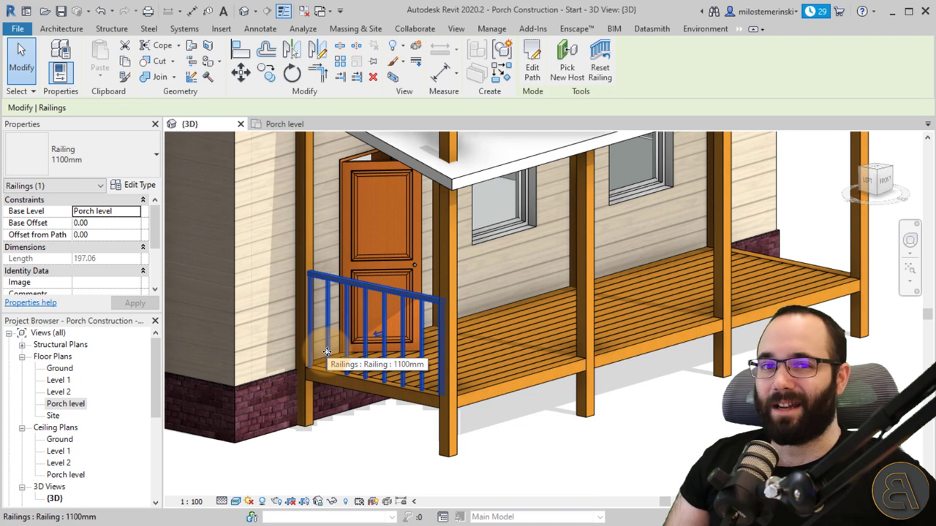
pyautogui.click(444, 448)
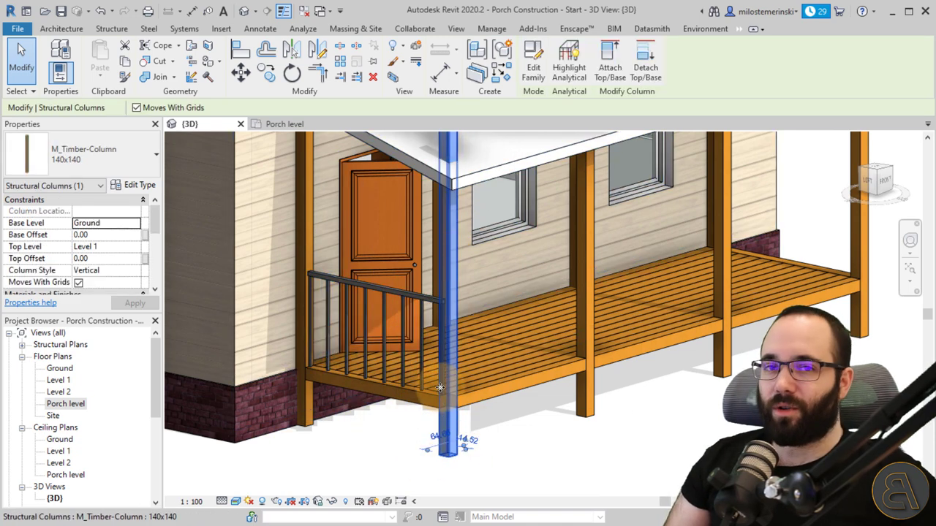
pyautogui.scroll(-5, 80, 248)
pyautogui.scroll(2, 87, 245)
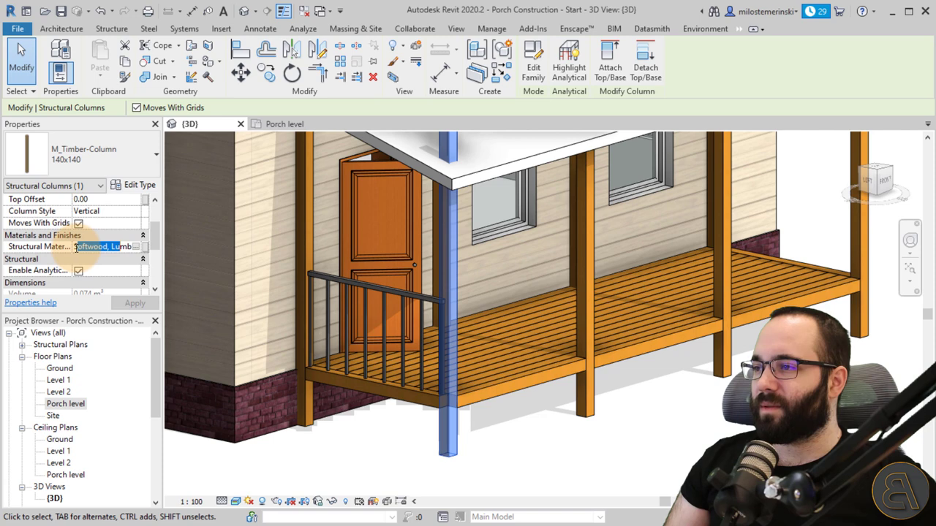
pyautogui.moveTo(106, 248); pyautogui.dragTo(149, 249)
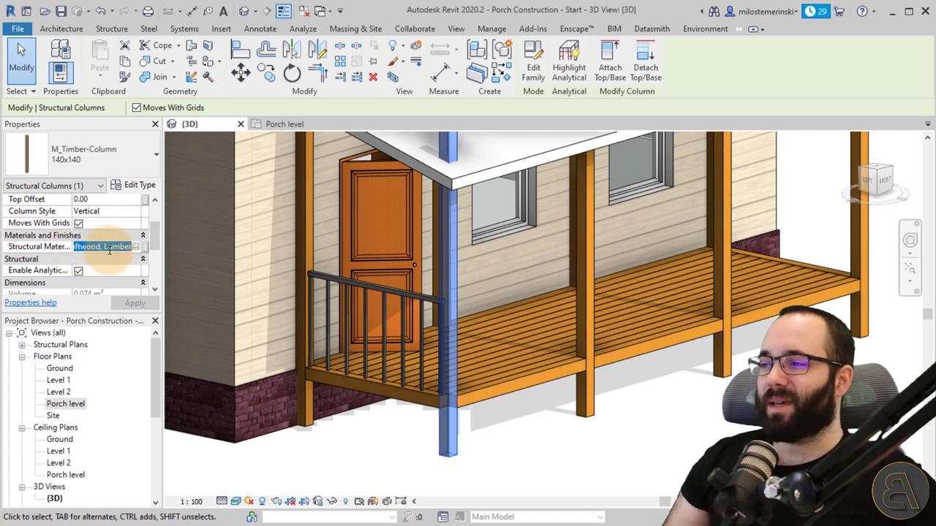
pyautogui.click(370, 443)
# Step: Set the material of the railing's Rectangular - 50x50mm top rail type to Softwood, Lumber and apply the change
pyautogui.click(353, 316)
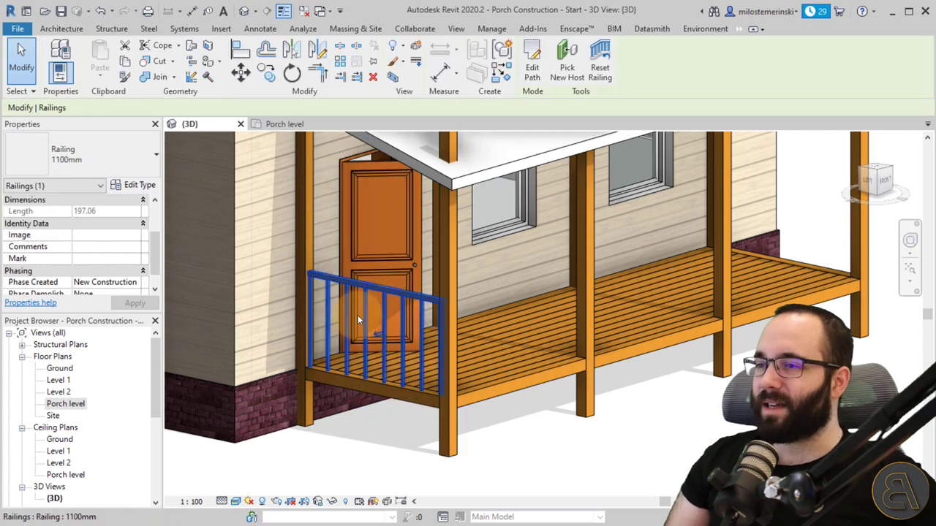
pyautogui.click(139, 185)
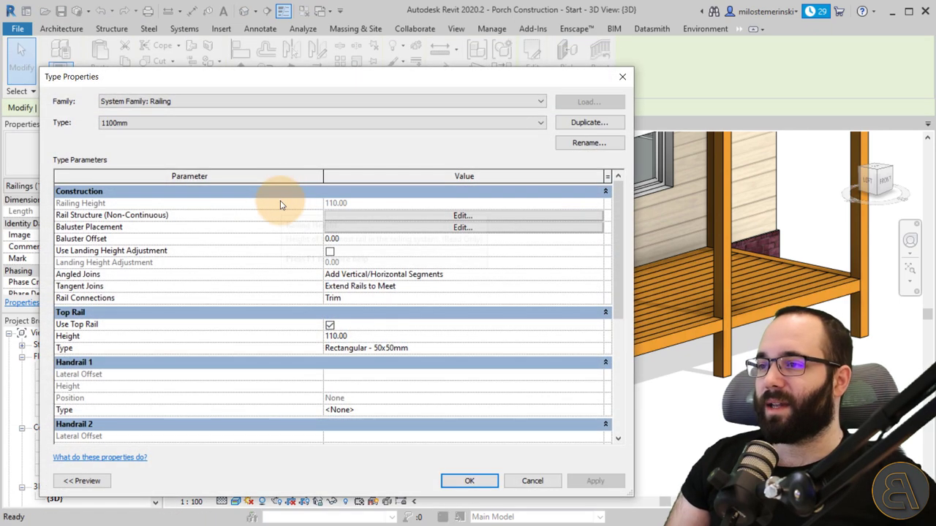
pyautogui.scroll(-5, 315, 248)
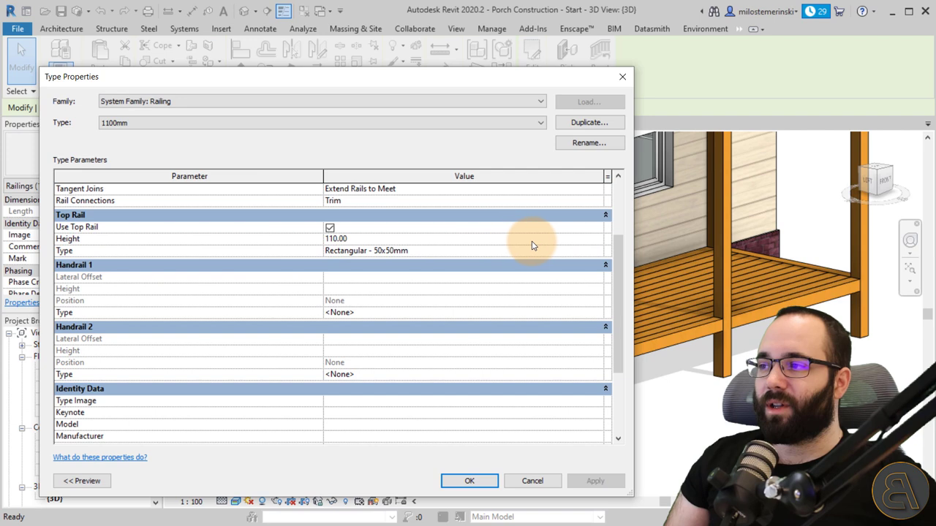
pyautogui.click(572, 253)
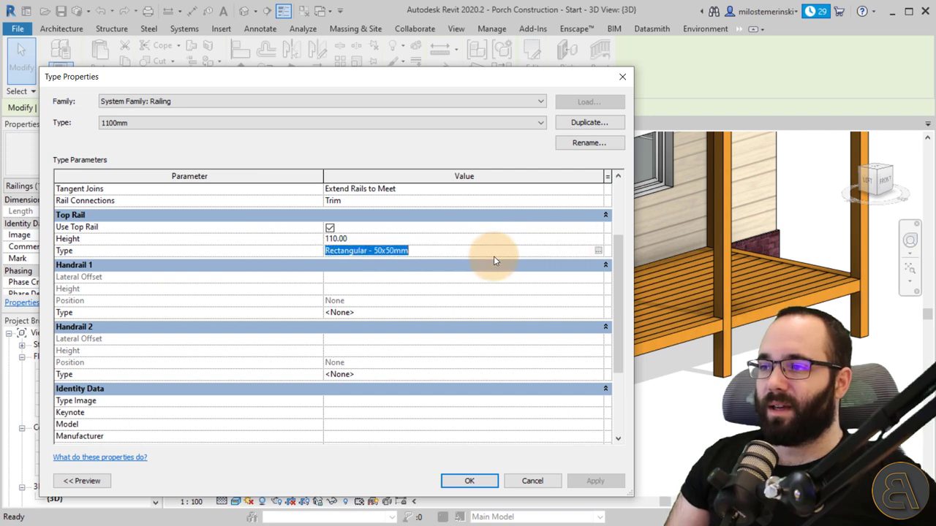
pyautogui.click(599, 251)
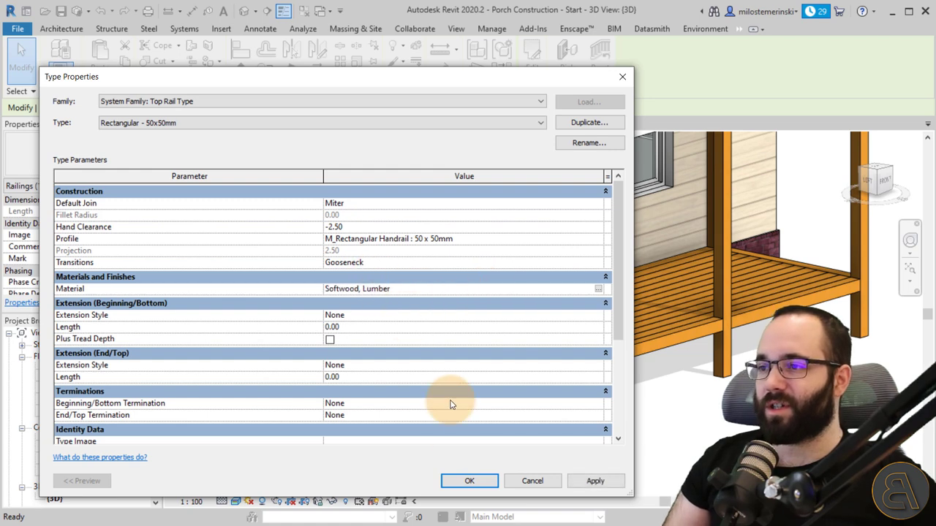
pyautogui.click(483, 481)
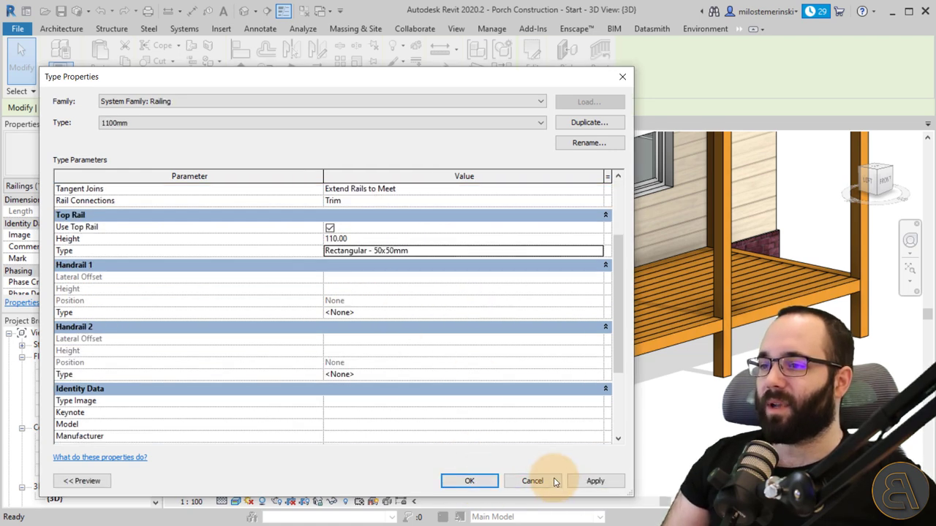
pyautogui.click(582, 484)
# Step: Check the non-continuous rail structure of the 1100mm railing type and close it without editing
pyautogui.scroll(3, 406, 320)
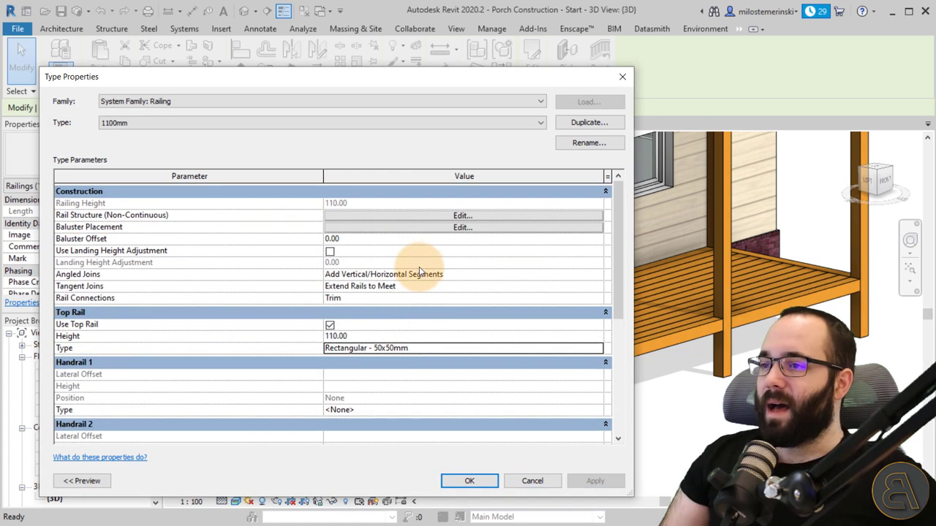
pyautogui.click(337, 217)
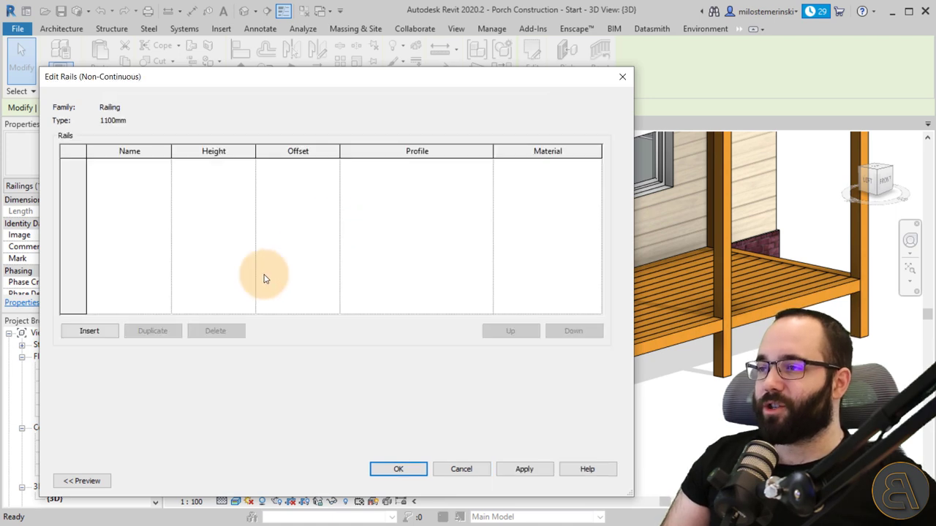
pyautogui.click(479, 471)
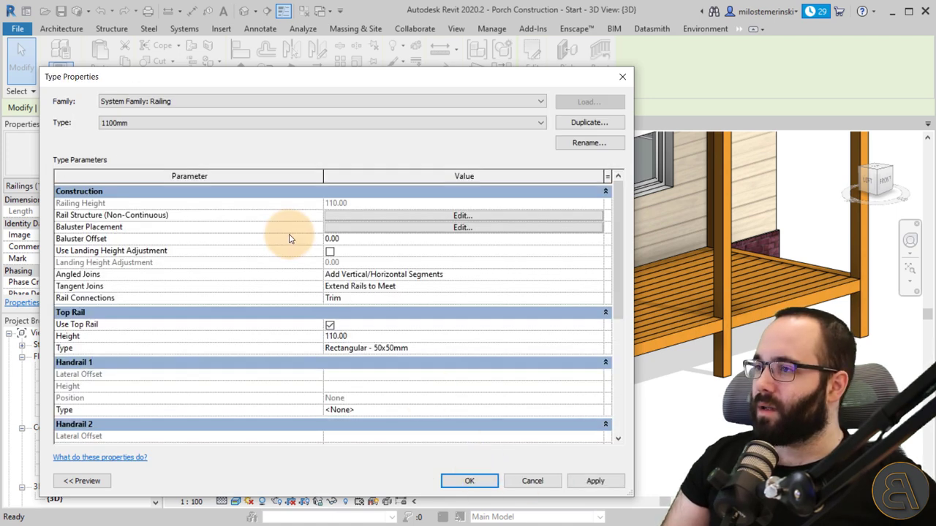
# Step: Insert a rail at height 15 in the 1100mm railing's non-continuous rail structure, using profile M_Rectangular Handrail : 50 x 50mm
pyautogui.click(379, 216)
pyautogui.click(95, 330)
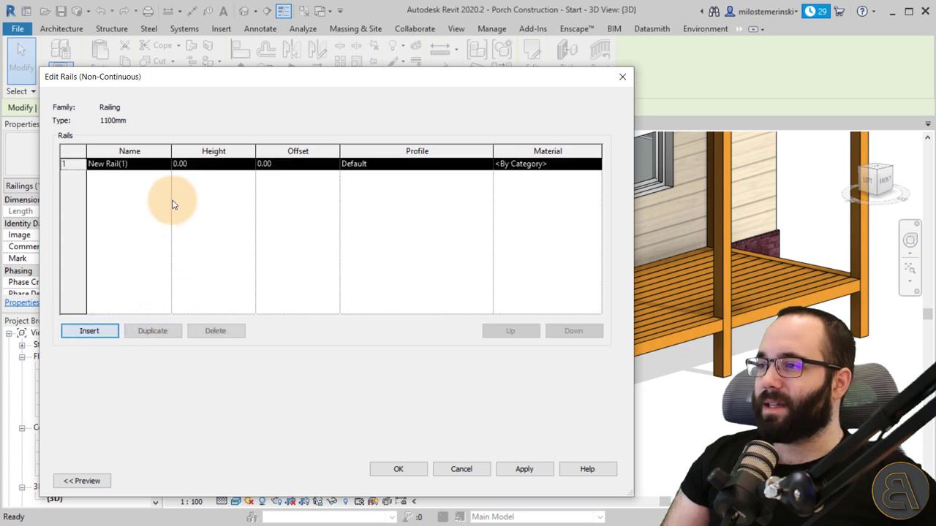
pyautogui.click(157, 167)
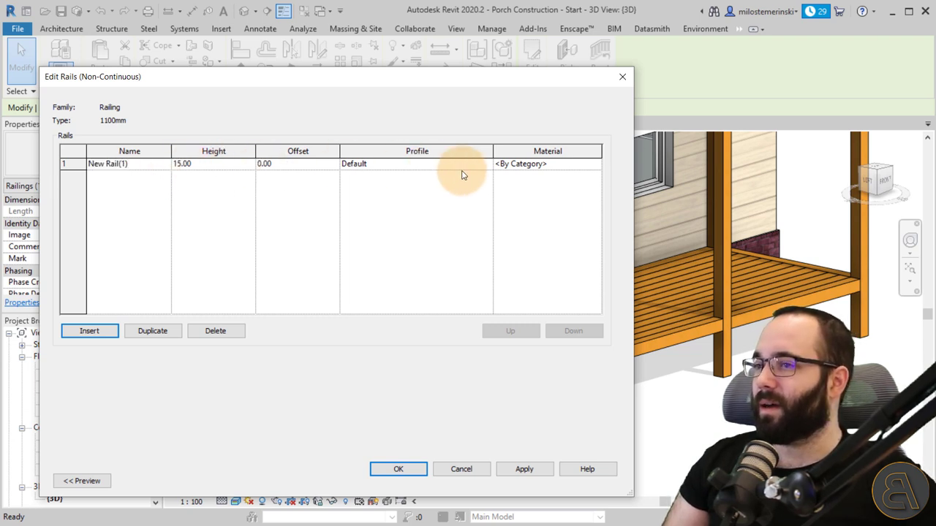
pyautogui.click(486, 165)
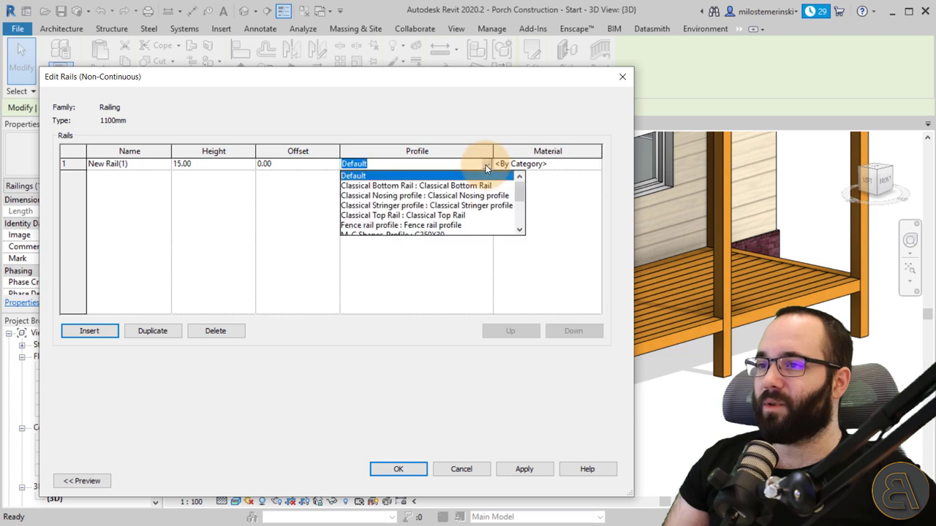
pyautogui.scroll(-2, 472, 216)
pyautogui.scroll(-1, 472, 216)
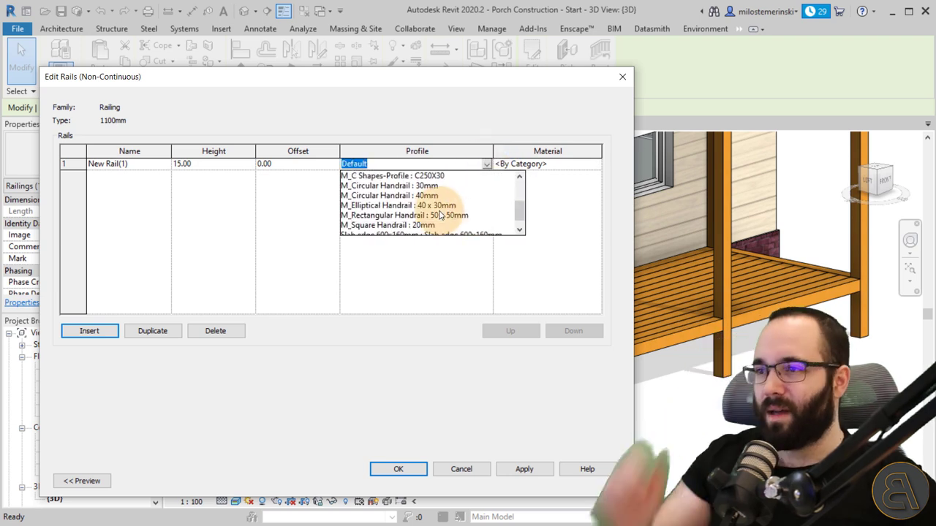
pyautogui.click(393, 215)
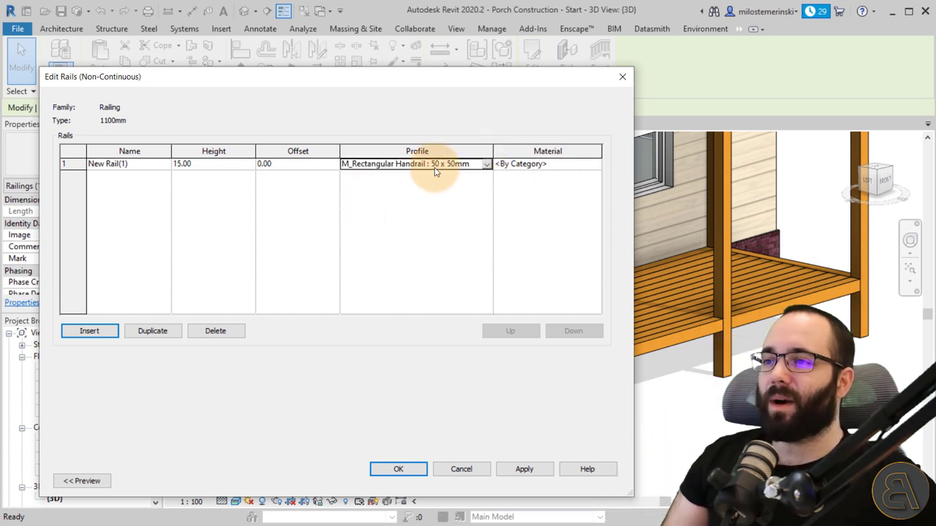
# Step: Set the new rail's material to Softwood, Lumber and apply the rail structure to the 1100mm railing type
pyautogui.click(542, 165)
pyautogui.moveTo(516, 165); pyautogui.dragTo(434, 174)
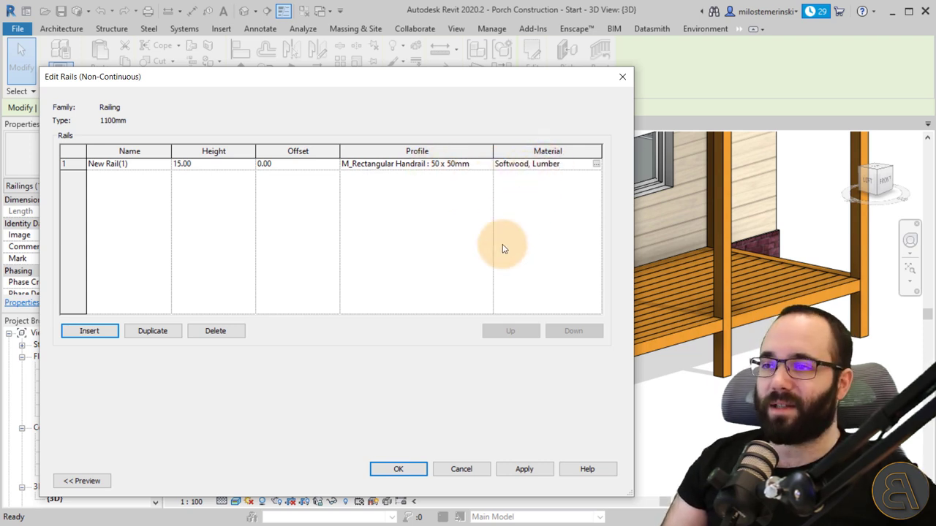
pyautogui.click(538, 472)
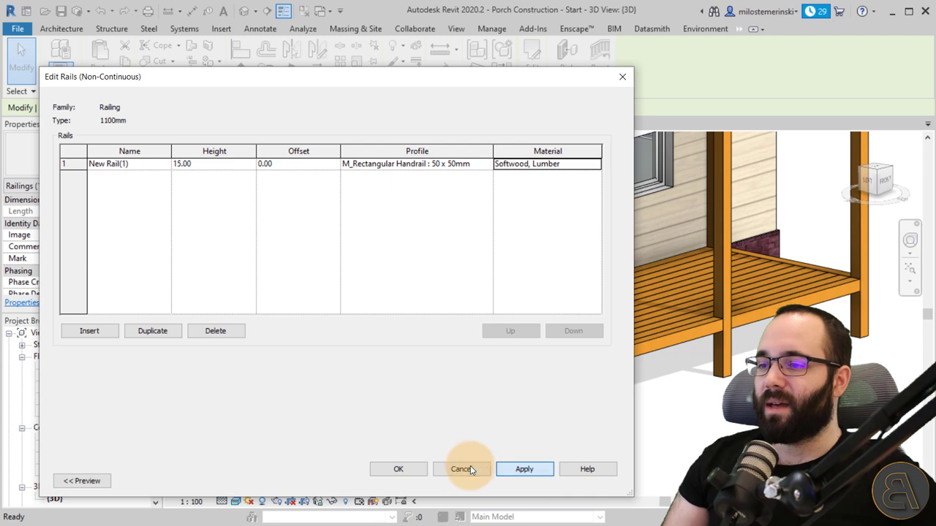
pyautogui.click(410, 471)
pyautogui.click(470, 480)
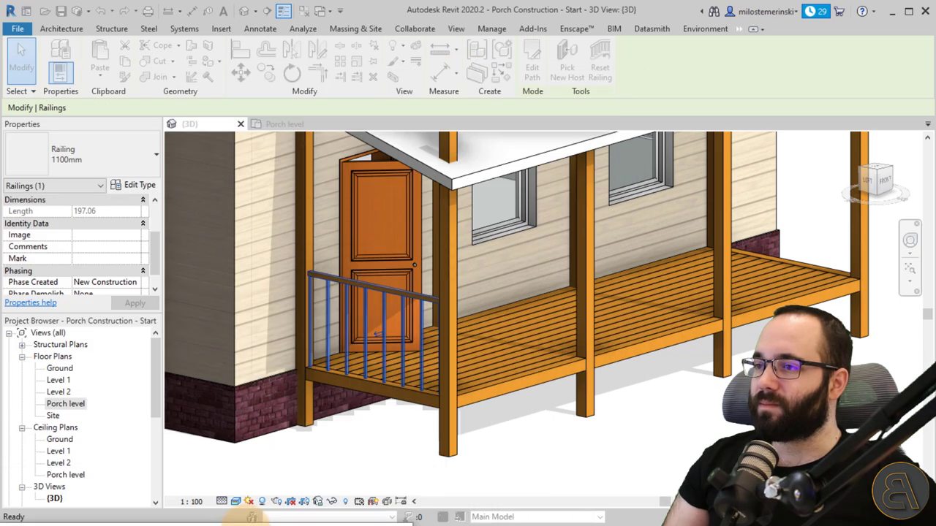
pyautogui.moveTo(319, 443); pyautogui.dragTo(416, 69)
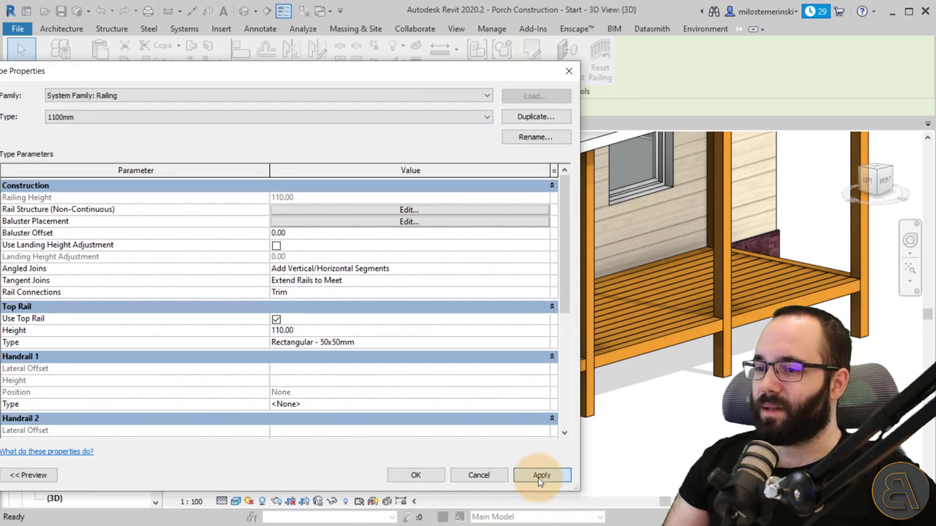
pyautogui.click(539, 476)
# Step: Check the new lower rail against the porch deck and adjust it in the 1100mm railing's rail structure
pyautogui.moveTo(333, 67); pyautogui.dragTo(194, 507)
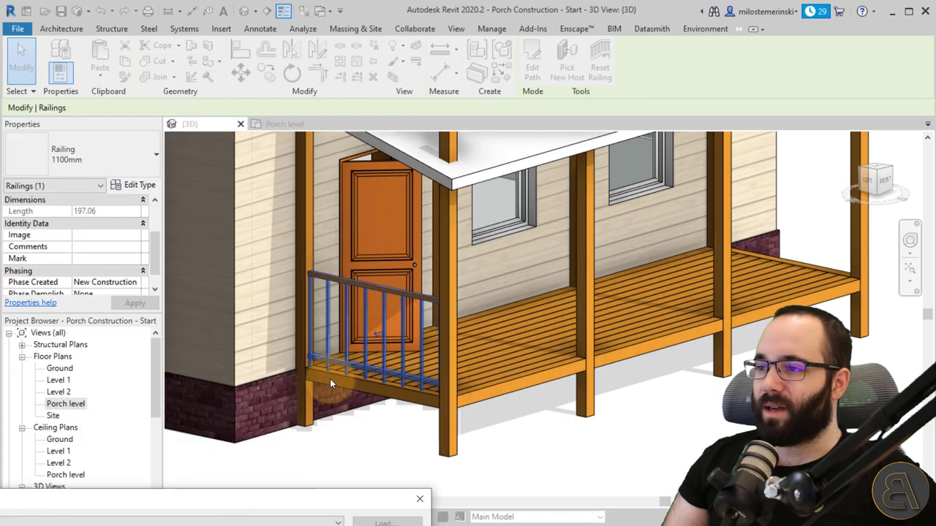
pyautogui.click(318, 506)
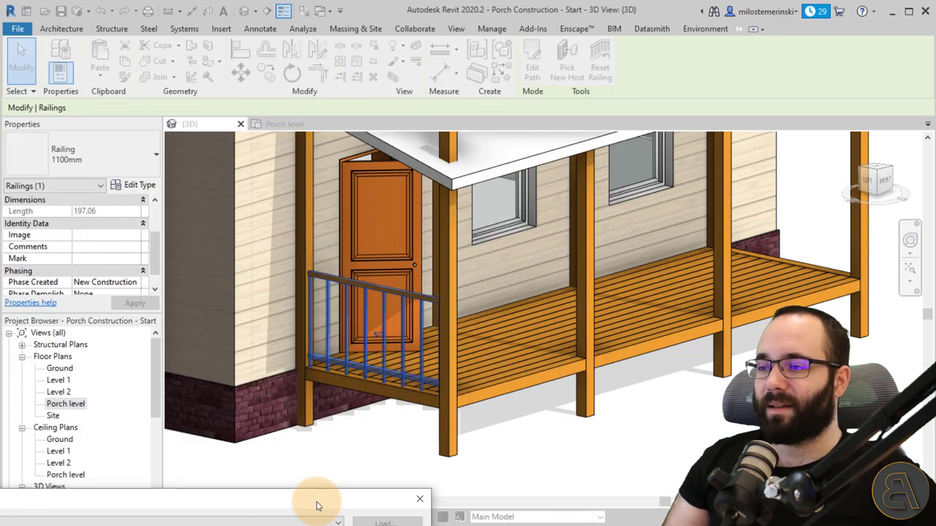
pyautogui.moveTo(306, 505); pyautogui.dragTo(496, 61)
pyautogui.click(408, 198)
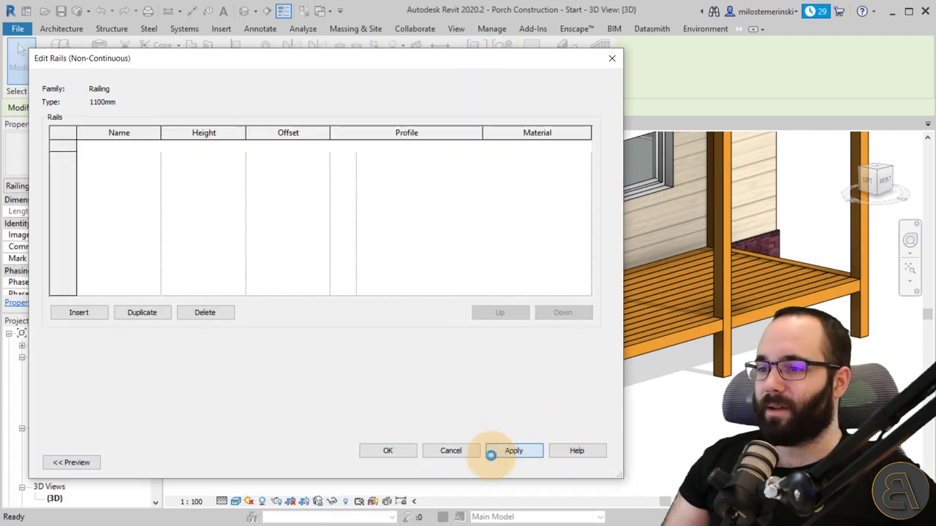
pyautogui.click(387, 451)
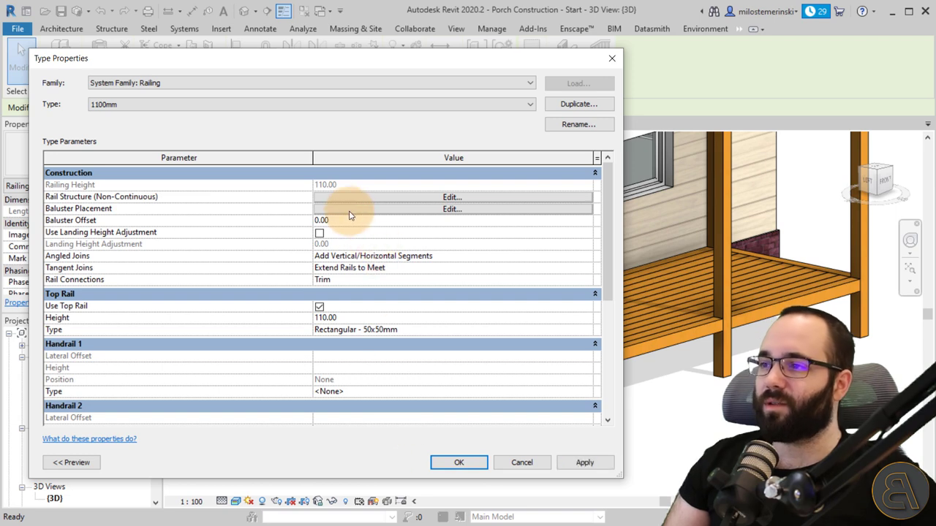
# Step: Set the base of the regular baluster to New Rail(1) in the 1100mm railing's baluster placement
pyautogui.click(352, 212)
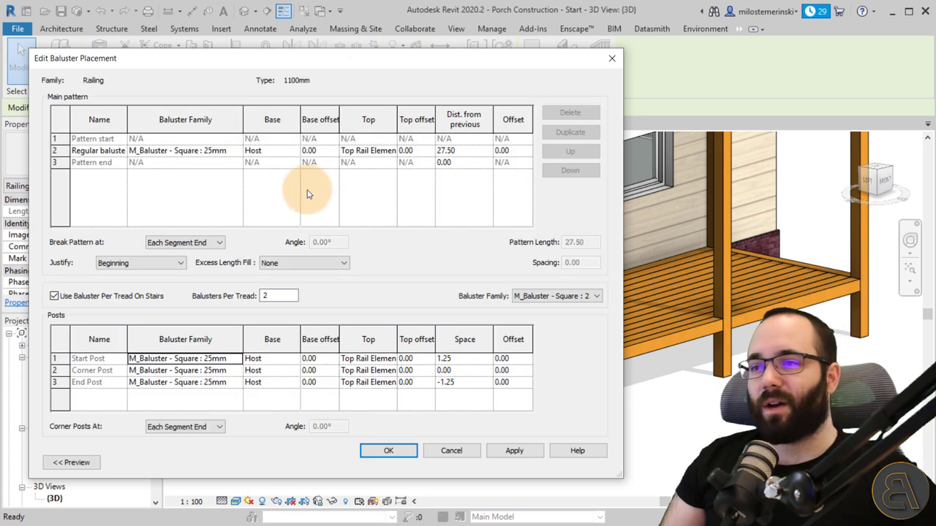
pyautogui.moveTo(373, 58); pyautogui.dragTo(245, 477)
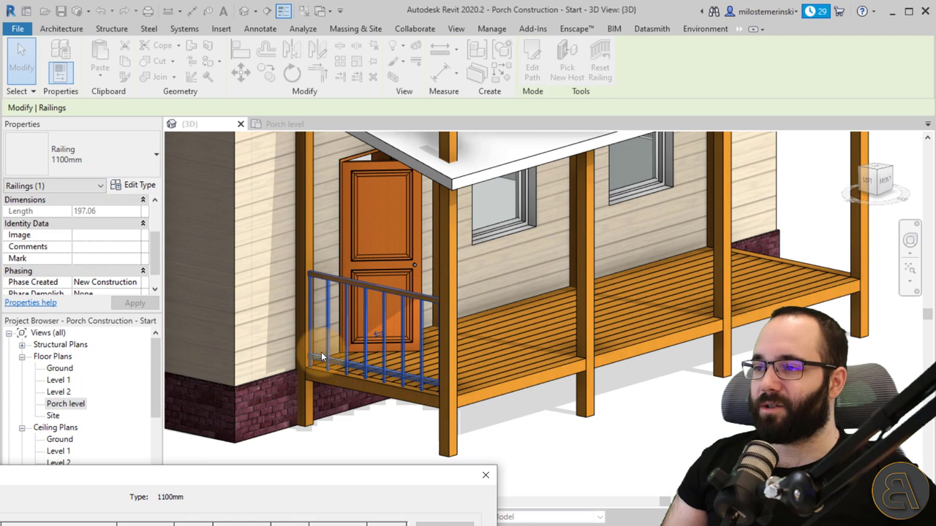
pyautogui.moveTo(309, 474); pyautogui.dragTo(446, 73)
pyautogui.click(313, 161)
pyautogui.click(279, 182)
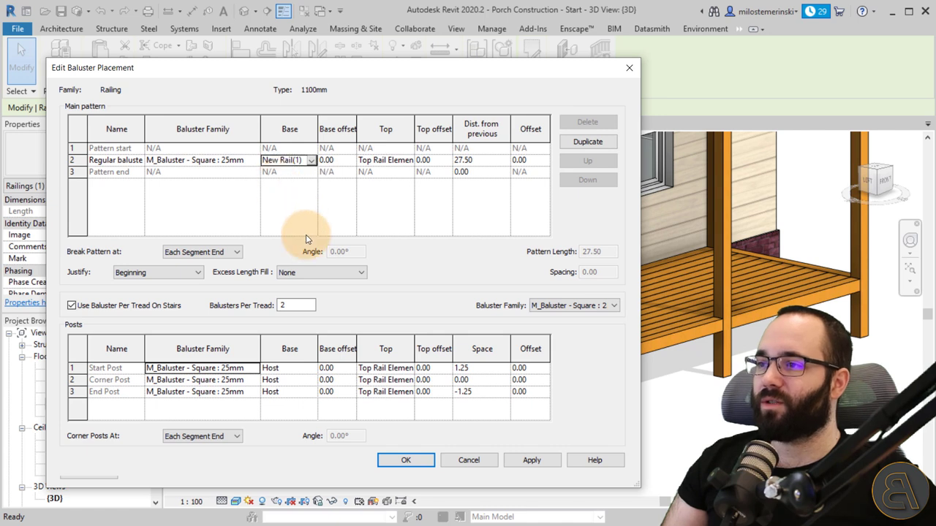
# Step: Set the base of the start, corner and end posts to New Rail(1), confirm the railing type and check it in 3D
pyautogui.click(312, 369)
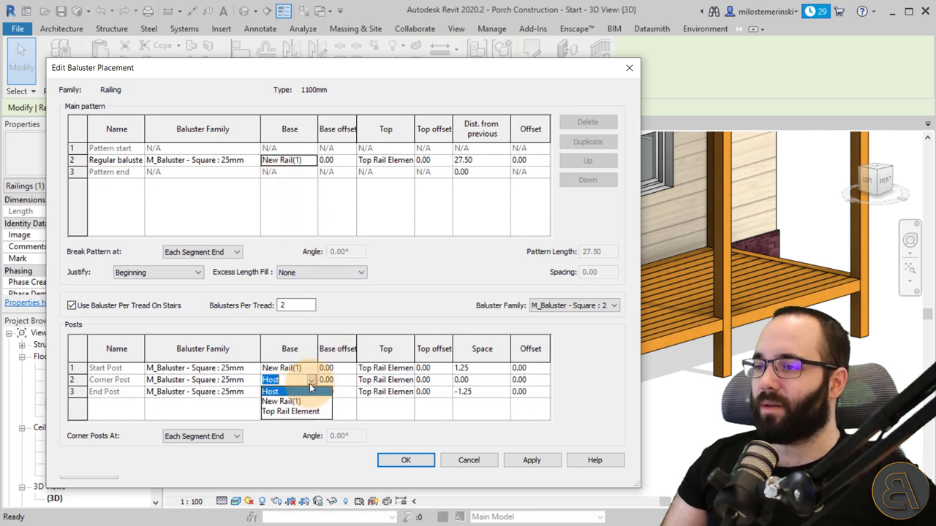
pyautogui.click(310, 394)
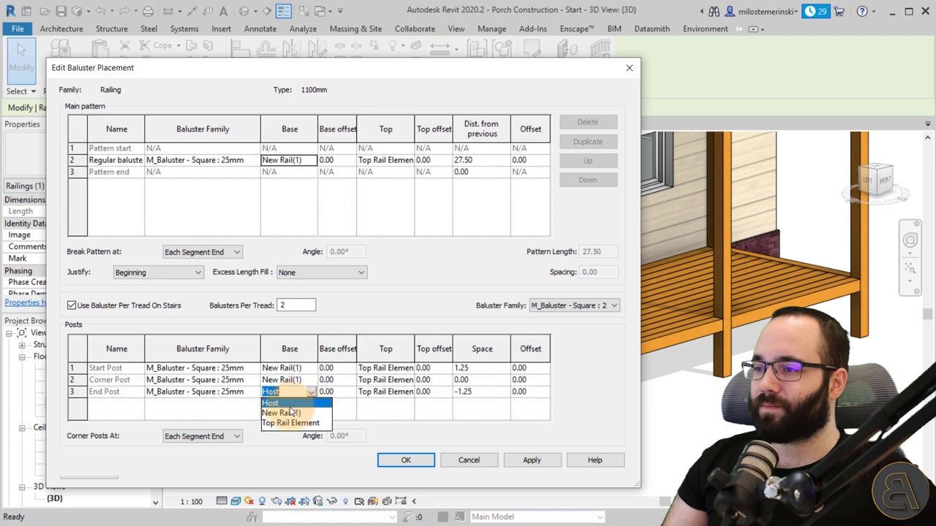
pyautogui.click(281, 414)
pyautogui.click(532, 461)
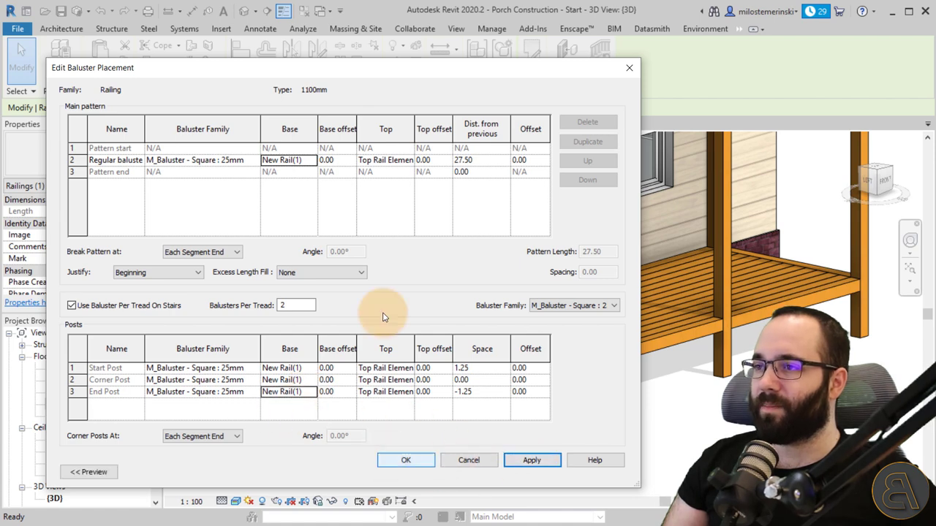
pyautogui.click(406, 461)
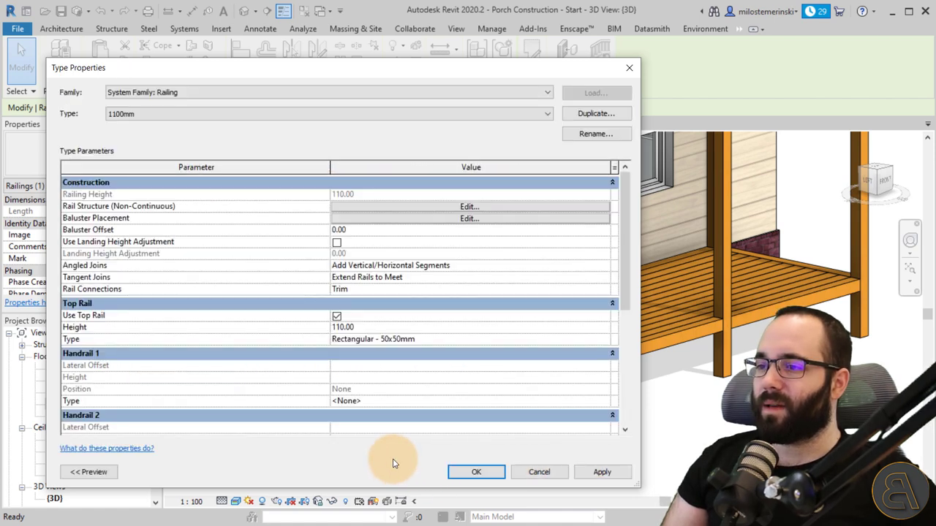
pyautogui.click(469, 478)
pyautogui.click(364, 461)
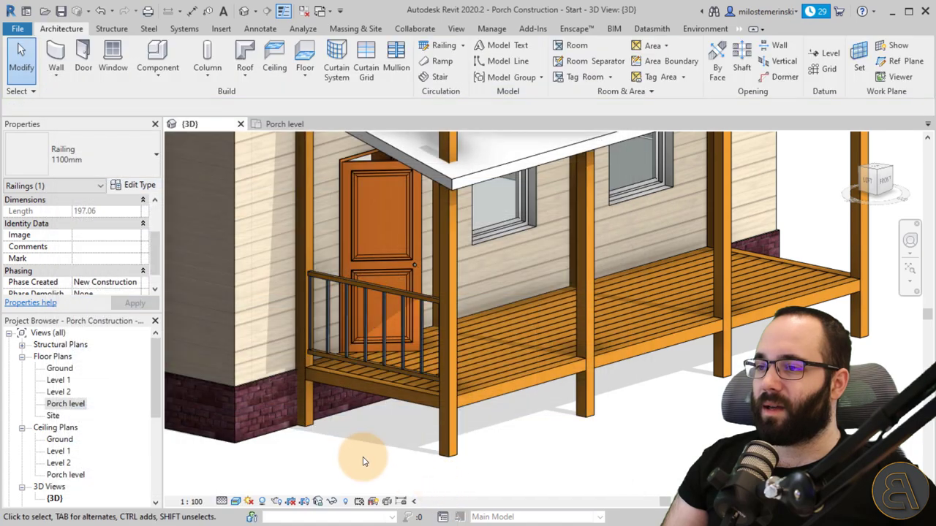
pyautogui.click(365, 364)
pyautogui.keyDown('shift'); pyautogui.moveTo(577, 471); pyautogui.dragTo(300, 333, button='middle'); pyautogui.keyUp('shift')
pyautogui.click(512, 474)
# Step: Sketch an 1100mm railing in the Porch level plan along the front beam's centreline, from the door-side corner column to the next column
pyautogui.click(284, 124)
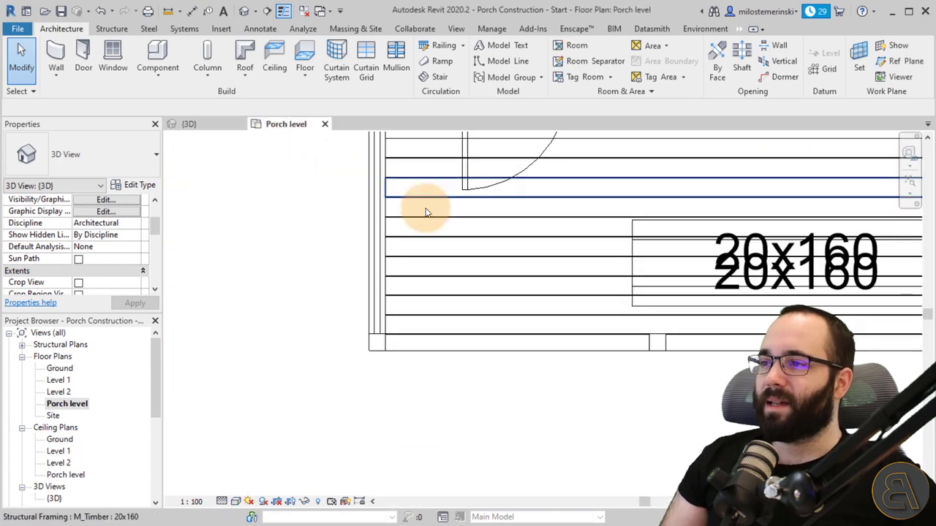
pyautogui.scroll(-3, 456, 341)
pyautogui.click(444, 46)
pyautogui.click(324, 366)
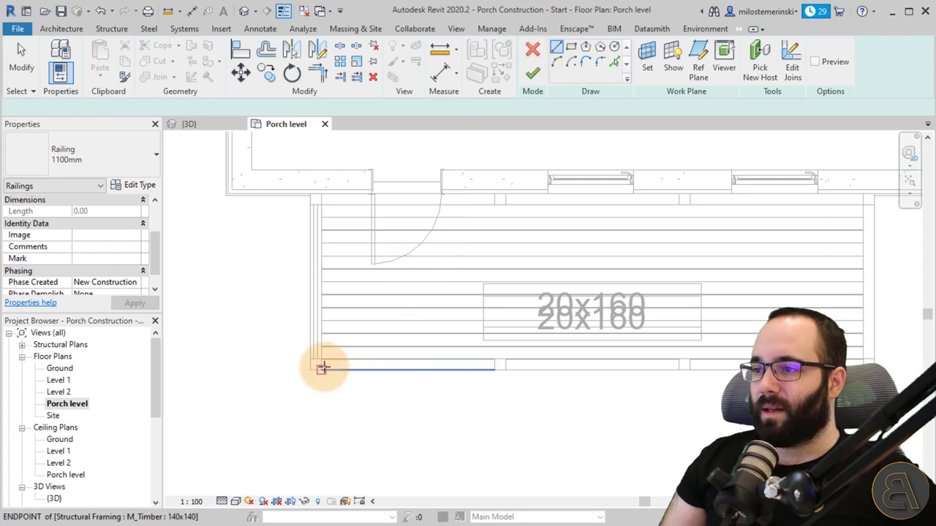
pyautogui.scroll(3, 321, 368)
pyautogui.click(317, 363)
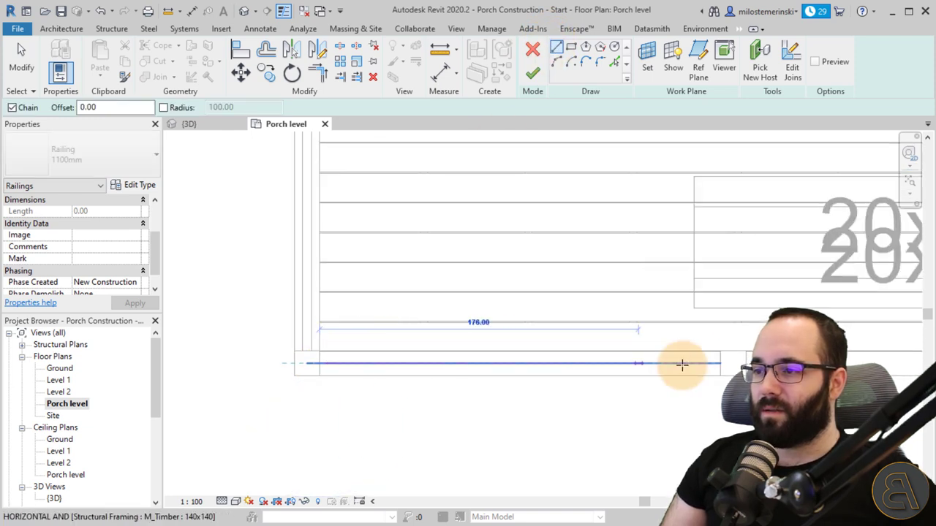
pyautogui.click(721, 363)
pyautogui.click(531, 76)
# Step: Copy the front railing into the other two front bays as multiple copies, using the column midpoints as reference
pyautogui.scroll(-3, 376, 307)
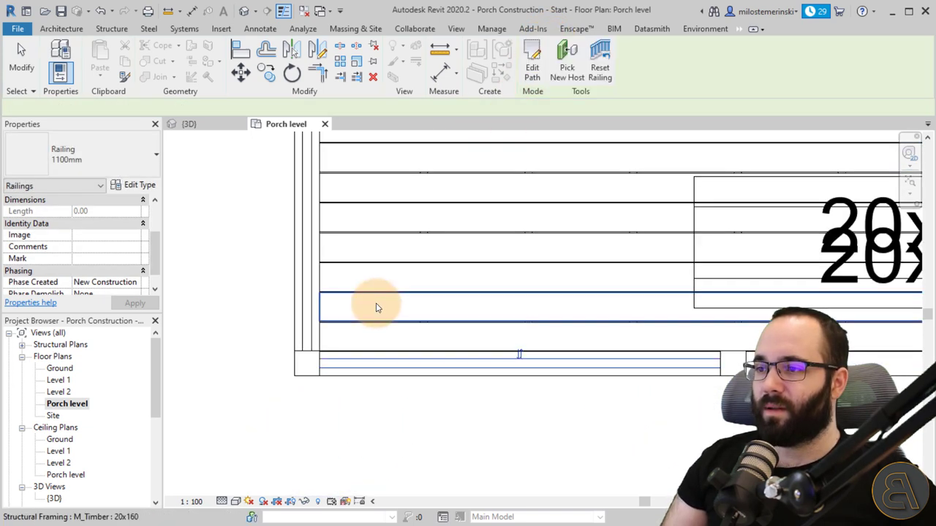
pyautogui.click(267, 70)
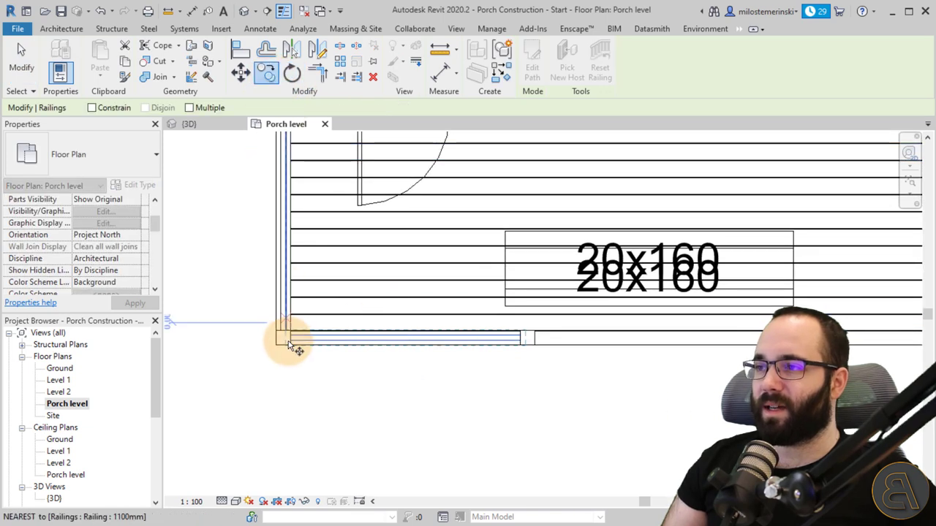
pyautogui.click(290, 340)
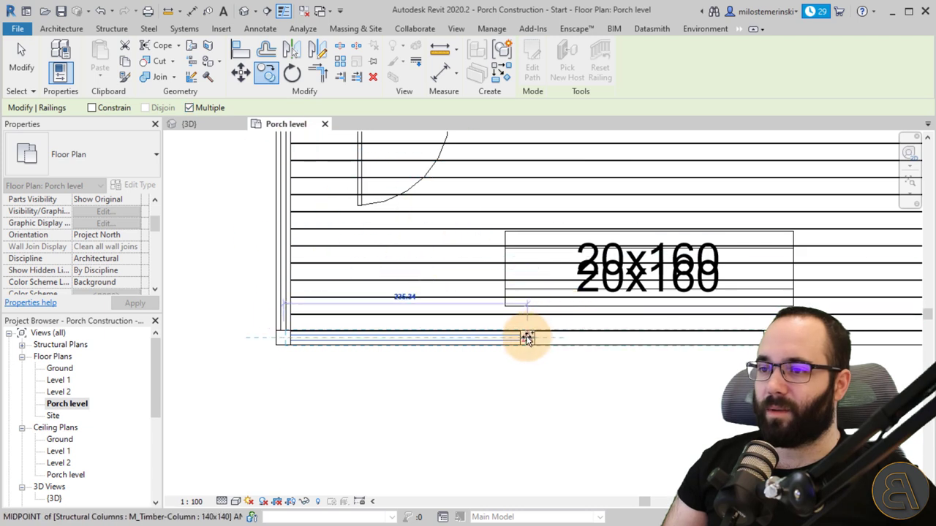
pyautogui.click(772, 338)
pyautogui.moveTo(689, 395); pyautogui.dragTo(341, 395, button='middle')
pyautogui.press('Escape')
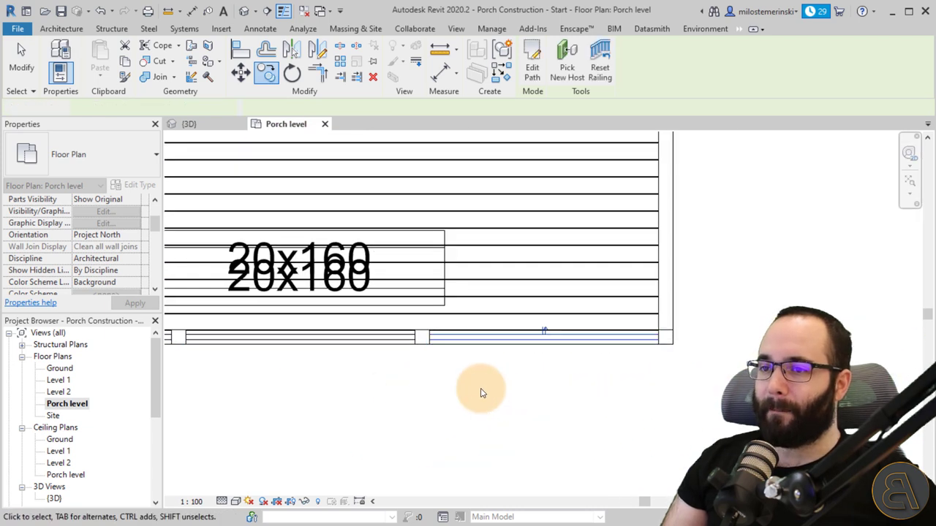
pyautogui.press('Escape')
# Step: Copy the door-side end railing to the opposite end of the porch, aligned with the column there
pyautogui.scroll(-2, 495, 393)
pyautogui.moveTo(463, 394); pyautogui.dragTo(652, 422, button='middle')
pyautogui.click(316, 312)
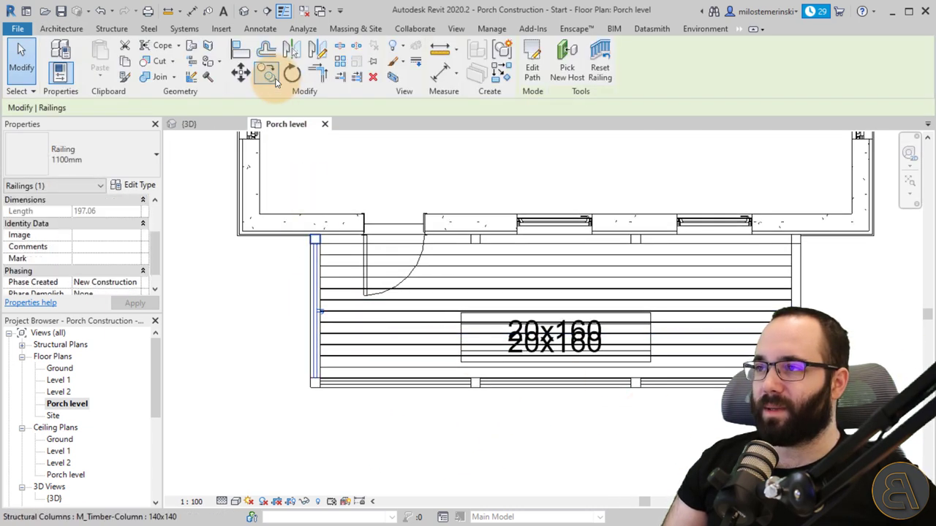
pyautogui.click(268, 73)
pyautogui.scroll(2, 315, 246)
pyautogui.click(322, 237)
pyautogui.scroll(-2, 519, 281)
pyautogui.moveTo(640, 281); pyautogui.dragTo(414, 269, button='middle')
pyautogui.scroll(2, 655, 240)
pyautogui.click(656, 248)
pyautogui.press('Escape')
pyautogui.press('Escape')
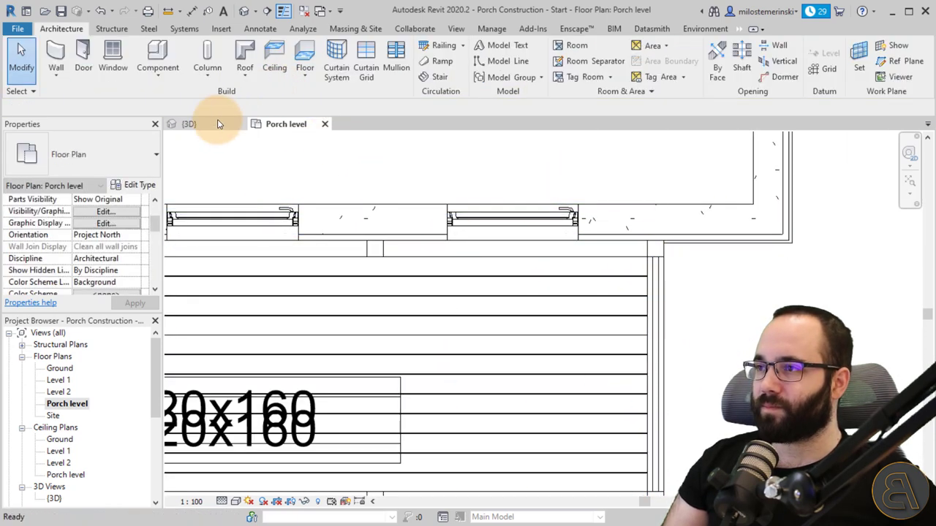
# Step: Set the structure layer thickness of the porch roof's Generic - 125mm type to 3.00
pyautogui.click(220, 123)
pyautogui.moveTo(692, 388); pyautogui.dragTo(613, 453, button='middle')
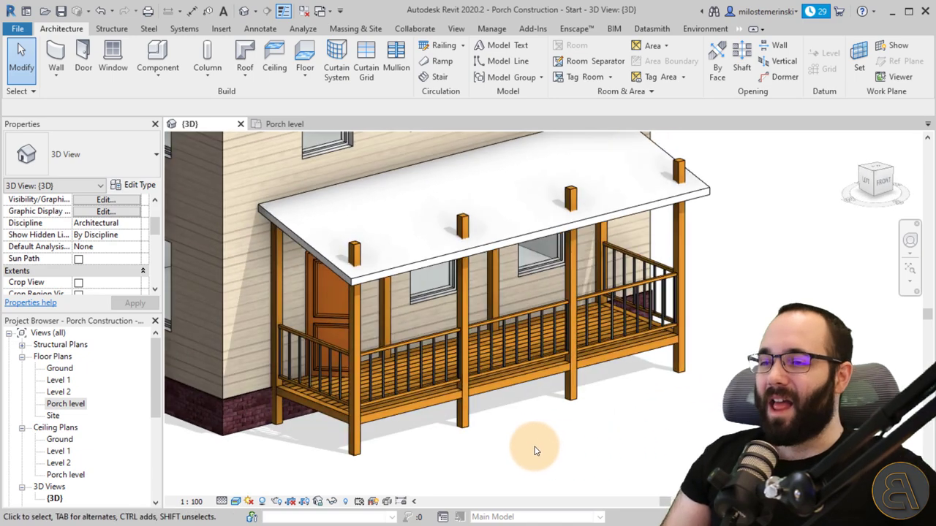
pyautogui.click(368, 280)
pyautogui.keyDown('shift'); pyautogui.moveTo(368, 280); pyautogui.dragTo(393, 295, button='middle'); pyautogui.keyUp('shift')
pyautogui.click(123, 159)
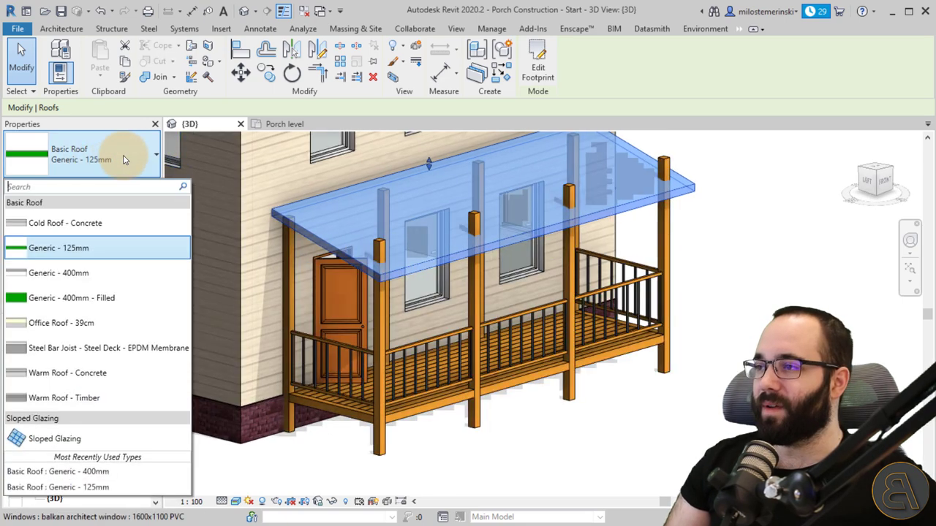
pyautogui.click(124, 159)
pyautogui.click(137, 183)
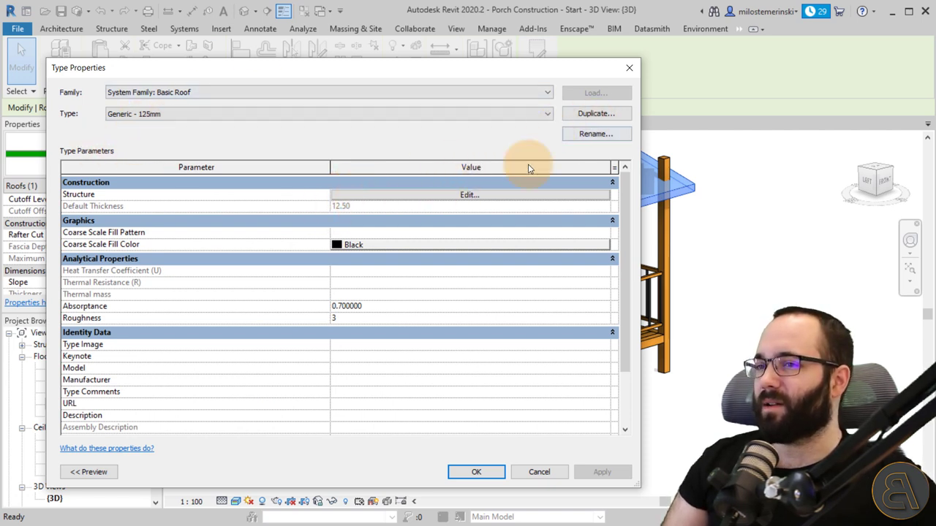
pyautogui.click(434, 199)
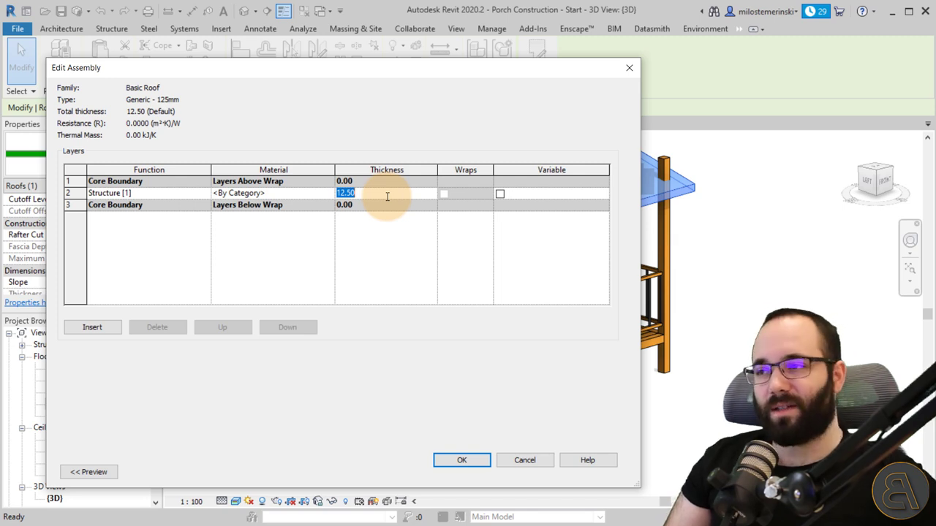
pyautogui.moveTo(388, 196); pyautogui.dragTo(333, 194)
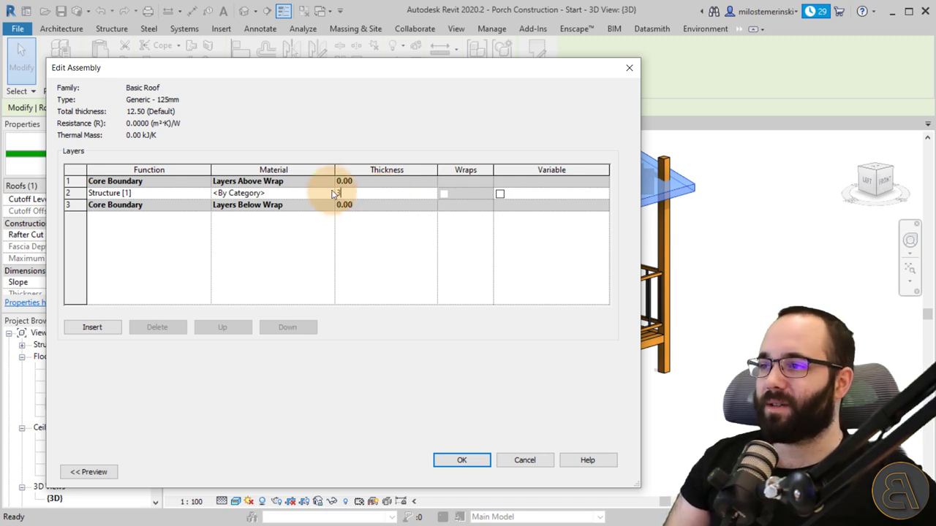
# Step: Search the materials for "tile" and add Roofing, Tile from the library to the project for the roof's structure layer
pyautogui.click(330, 193)
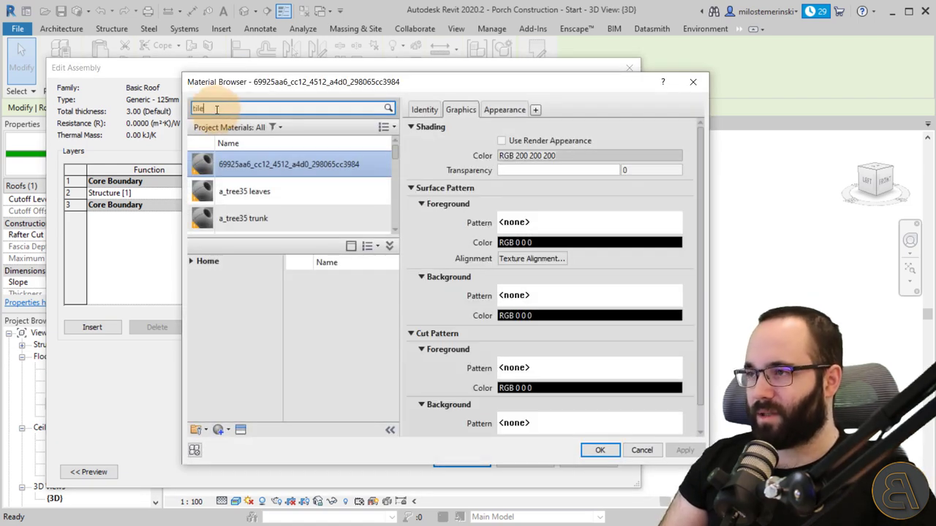
pyautogui.click(217, 109)
pyautogui.write('tile')
pyautogui.press('Return')
pyautogui.scroll(-5, 355, 293)
pyautogui.scroll(3, 357, 307)
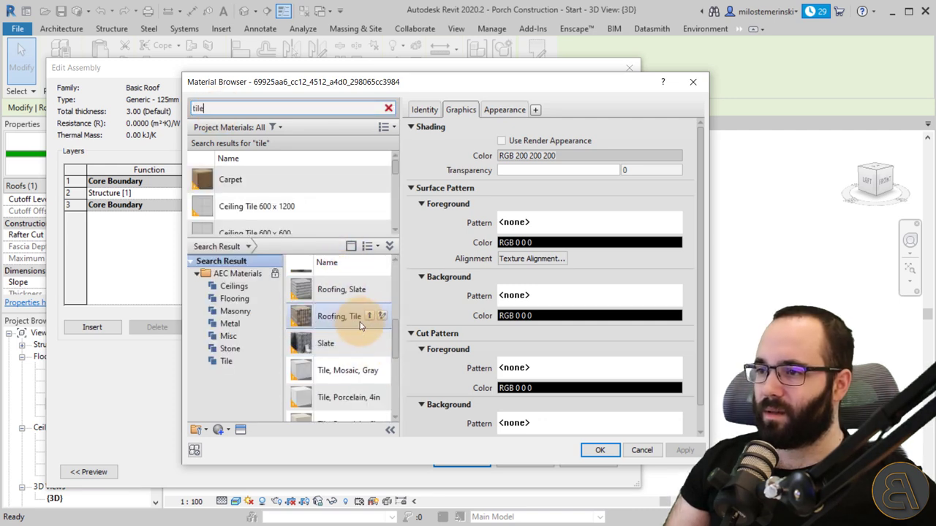
pyautogui.click(370, 316)
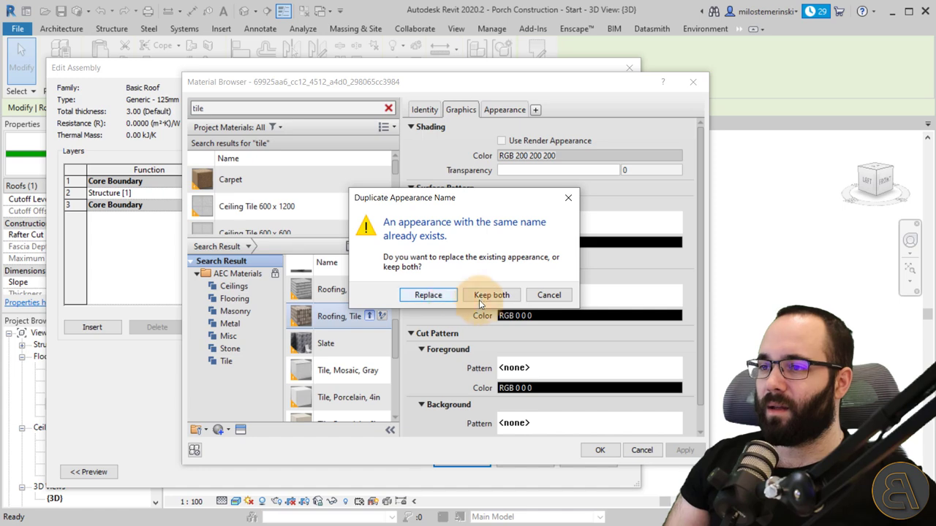
pyautogui.click(559, 298)
# Step: Assign the Roofing, Tile material to the roof's structure layer and apply the type changes
pyautogui.scroll(-1, 341, 193)
pyautogui.scroll(-4, 336, 192)
pyautogui.scroll(5, 307, 196)
pyautogui.click(249, 181)
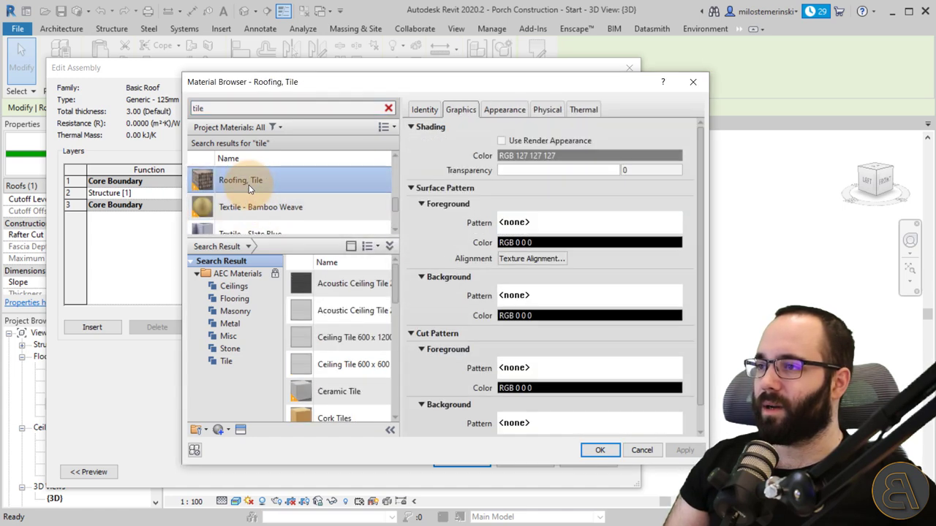
pyautogui.click(600, 449)
pyautogui.click(499, 462)
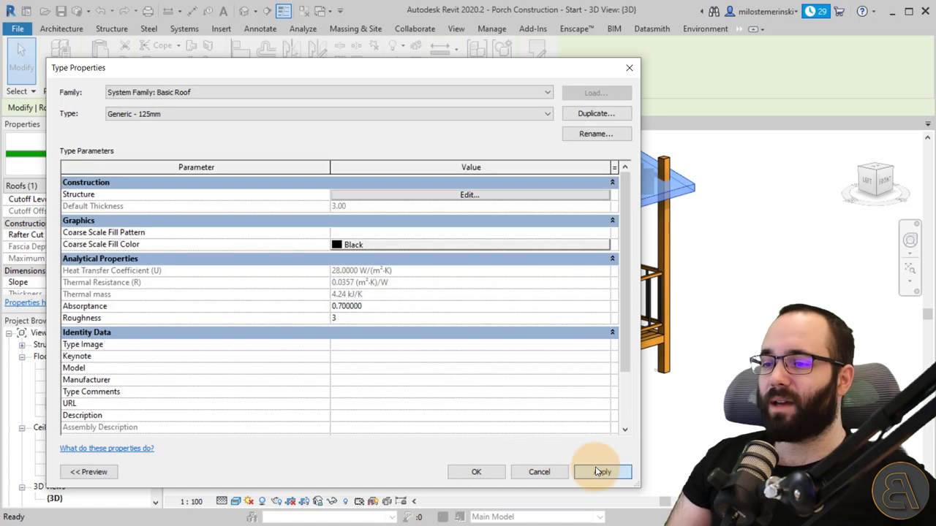
pyautogui.click(474, 473)
pyautogui.click(434, 464)
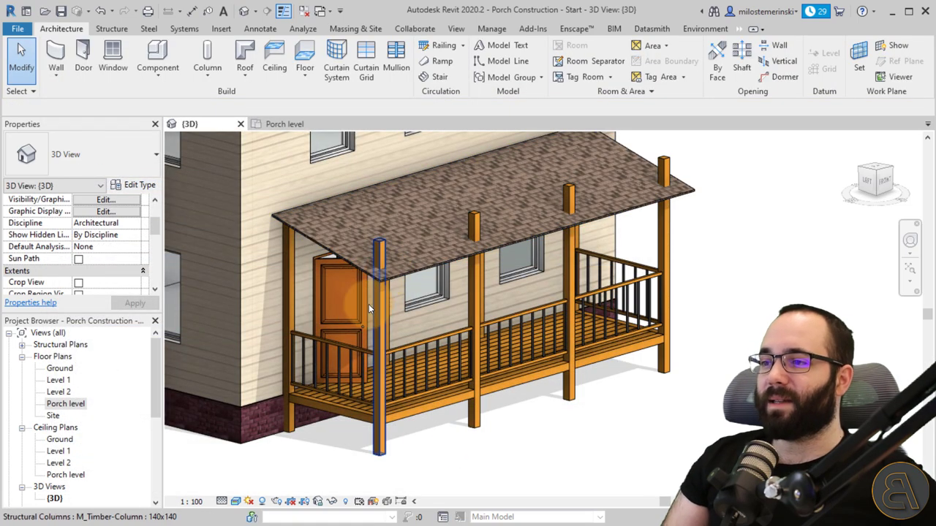
# Step: Examine the thinned porch roof and the deck's beam system in the 3D view
pyautogui.click(380, 283)
pyautogui.moveTo(390, 351)
pyautogui.keyDown('shift'); pyautogui.mouseDown(button='middle')
pyautogui.moveTo(419, 298)
pyautogui.moveTo(386, 344)
pyautogui.mouseUp(button='middle'); pyautogui.keyUp('shift')
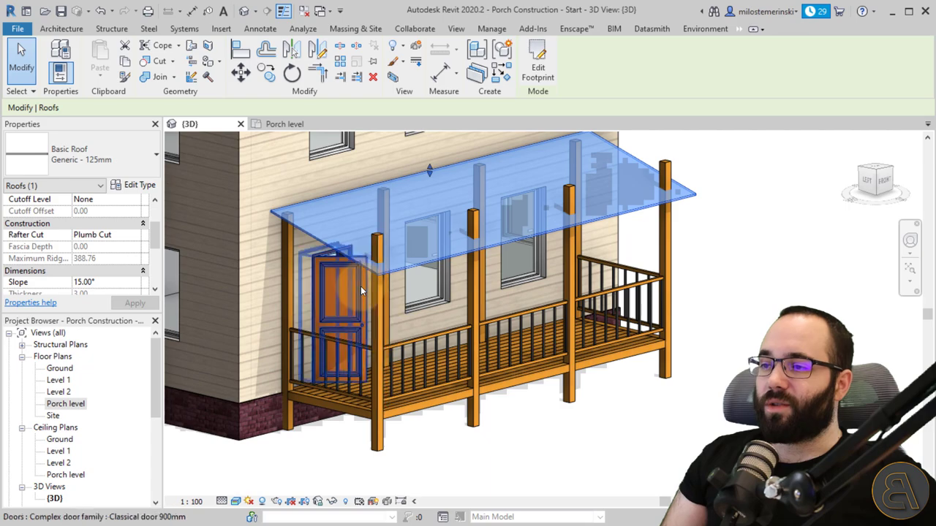
pyautogui.click(318, 447)
pyautogui.keyDown('shift'); pyautogui.moveTo(329, 435); pyautogui.dragTo(313, 452, button='middle'); pyautogui.keyUp('shift')
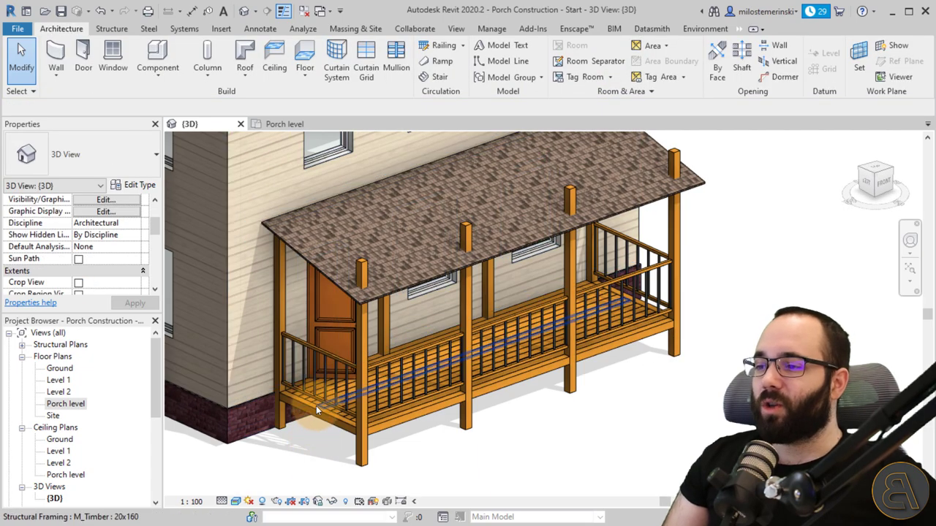
pyautogui.scroll(5, 316, 406)
pyautogui.click(274, 408)
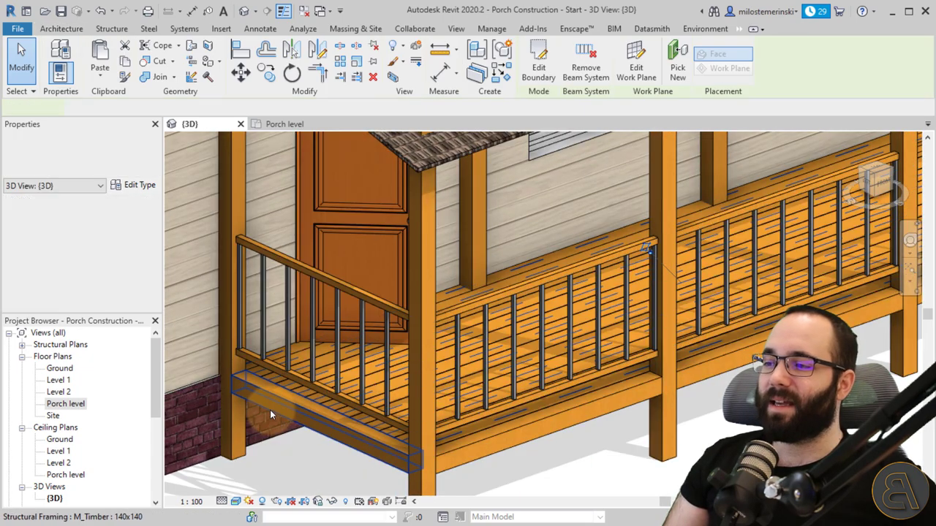
pyautogui.scroll(-4, 313, 393)
pyautogui.keyDown('shift'); pyautogui.moveTo(315, 391); pyautogui.dragTo(325, 366, button='middle'); pyautogui.keyUp('shift')
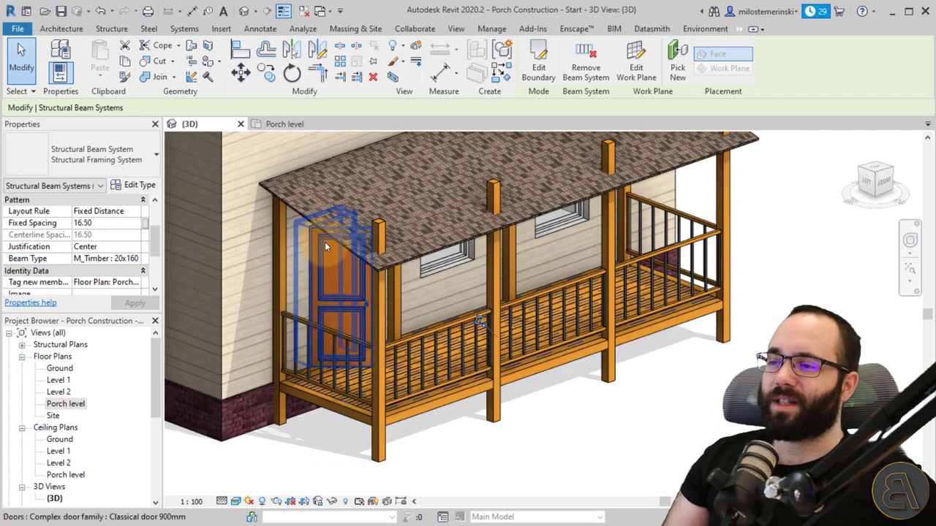
pyautogui.scroll(-2, 432, 315)
pyautogui.keyDown('shift'); pyautogui.moveTo(434, 313); pyautogui.dragTo(389, 245, button='middle'); pyautogui.keyUp('shift')
pyautogui.click(651, 157)
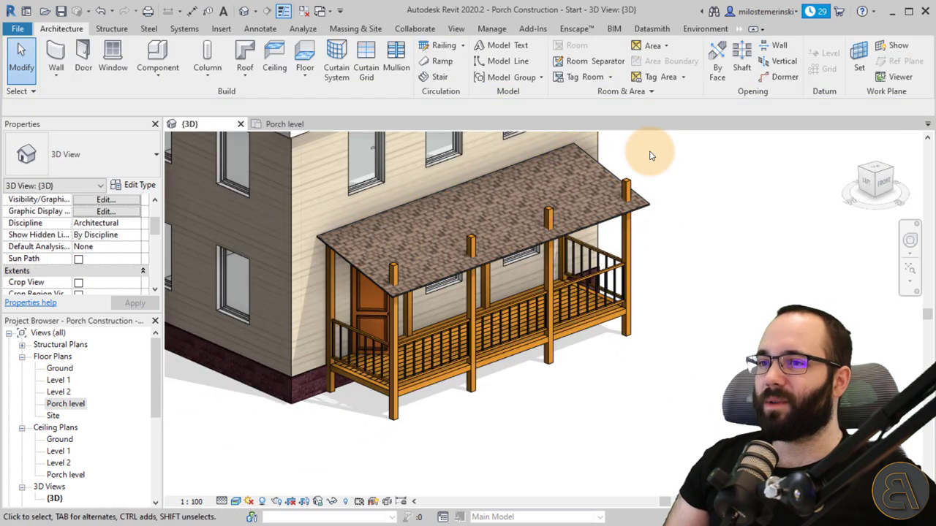
# Step: Set the work plane by picking the underside of the sloped porch roof
pyautogui.click(860, 60)
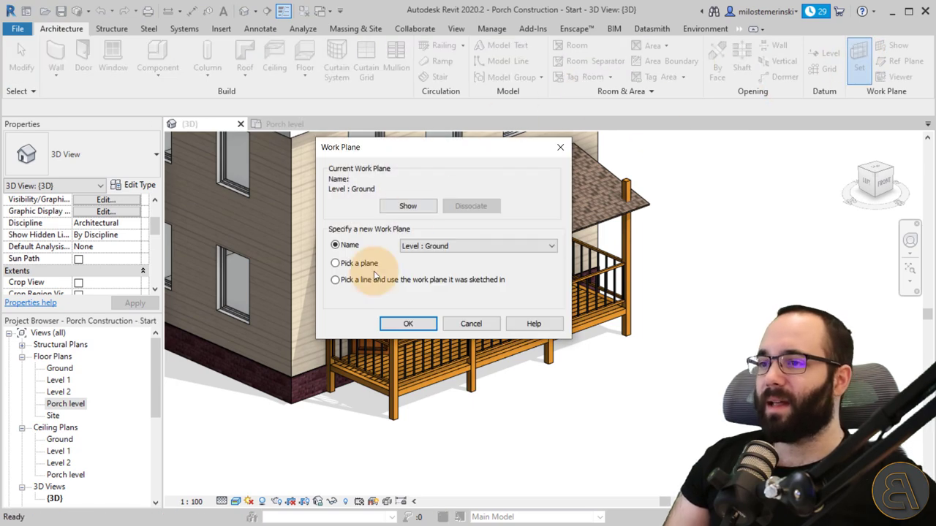
pyautogui.click(406, 323)
pyautogui.keyDown('shift'); pyautogui.moveTo(410, 307); pyautogui.dragTo(486, 98, button='middle'); pyautogui.keyUp('shift')
pyautogui.scroll(8, 497, 147)
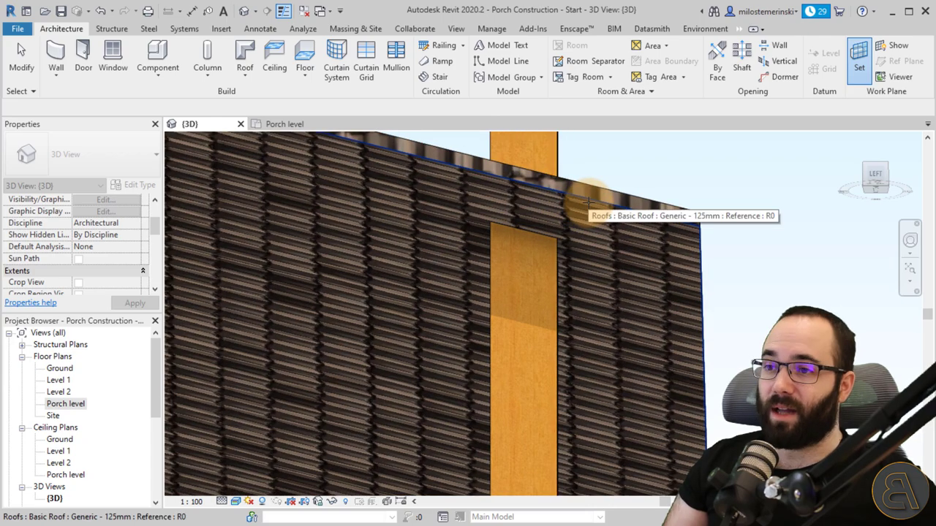
pyautogui.click(588, 201)
pyautogui.scroll(-8, 458, 242)
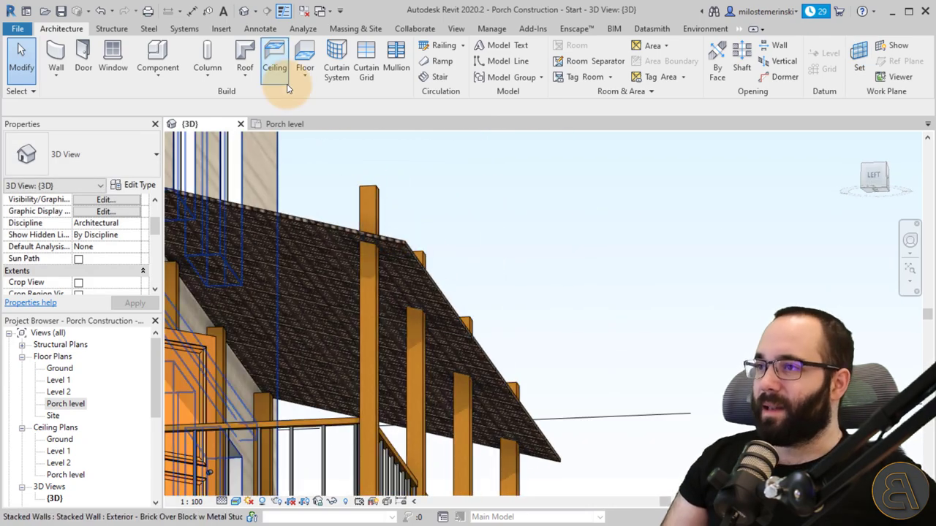
# Step: Start a structural beam system on the roof plane and outline its boundary by picking the porch roof's edges
pyautogui.click(112, 28)
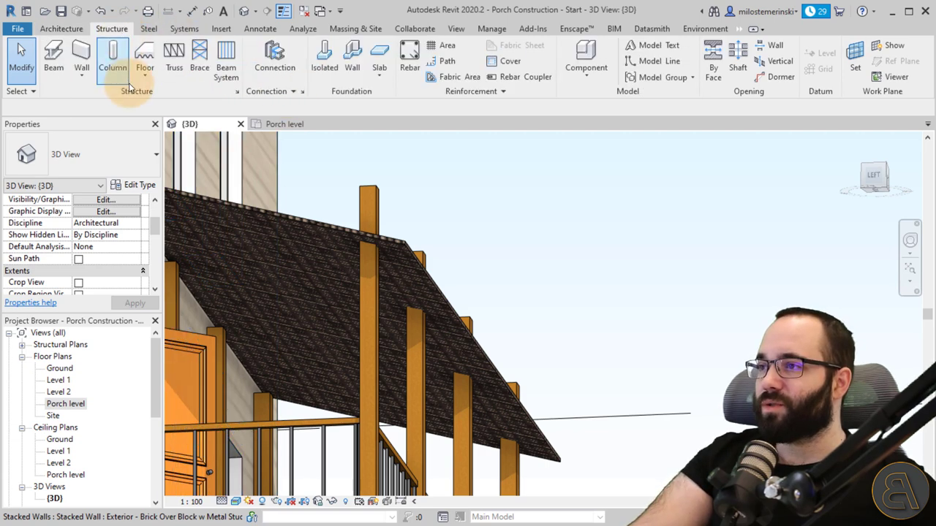
pyautogui.click(226, 55)
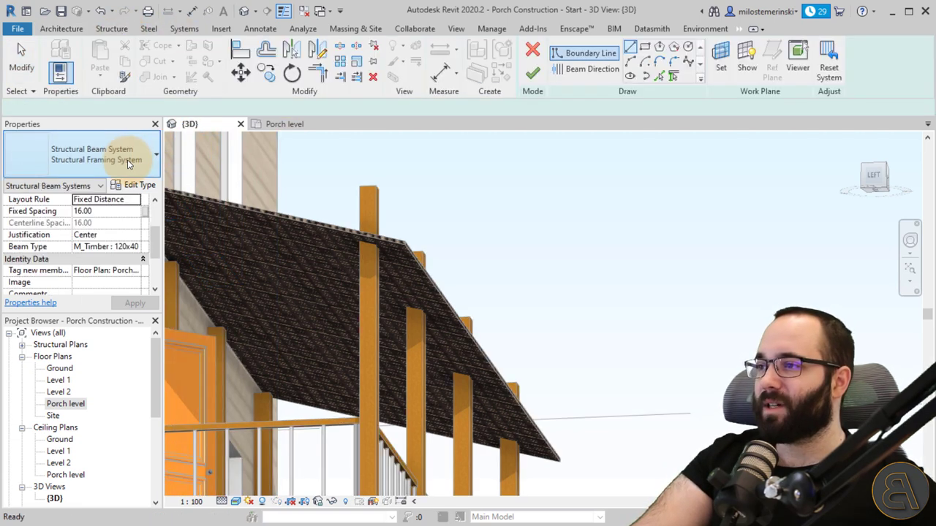
pyautogui.click(127, 161)
pyautogui.click(127, 161)
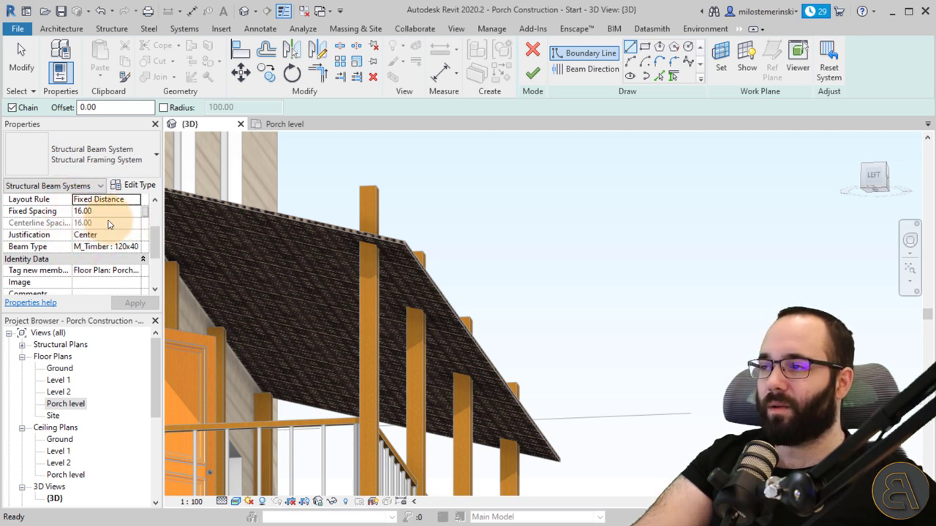
pyautogui.click(660, 76)
pyautogui.click(321, 228)
pyautogui.scroll(-2, 341, 294)
pyautogui.moveTo(341, 294); pyautogui.dragTo(573, 305, button='middle')
pyautogui.scroll(4, 403, 240)
pyautogui.keyDown('shift'); pyautogui.moveTo(446, 255); pyautogui.dragTo(567, 399, button='middle'); pyautogui.keyUp('shift')
pyautogui.moveTo(567, 399); pyautogui.dragTo(686, 336, button='middle')
pyautogui.scroll(4, 363, 322)
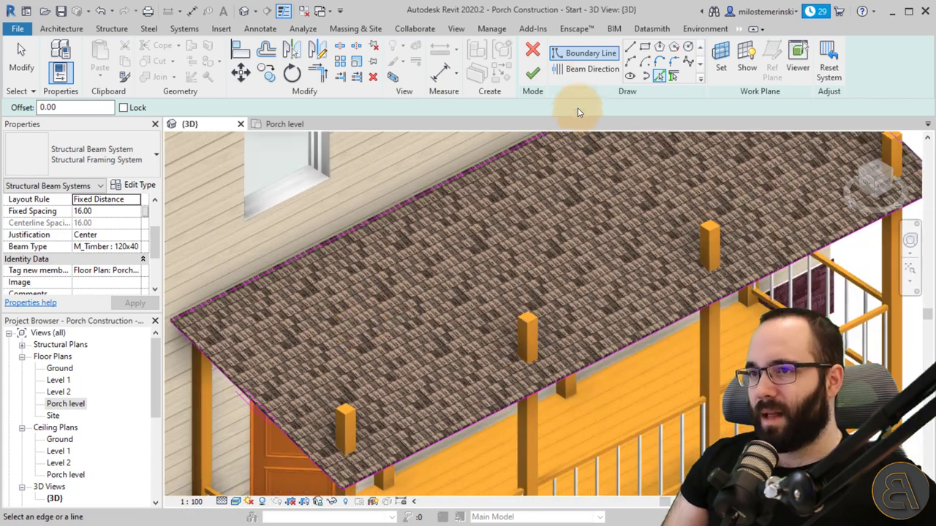
# Step: Set the beam direction parallel to the roof's front edge and finish the beam system
pyautogui.click(588, 68)
pyautogui.click(604, 361)
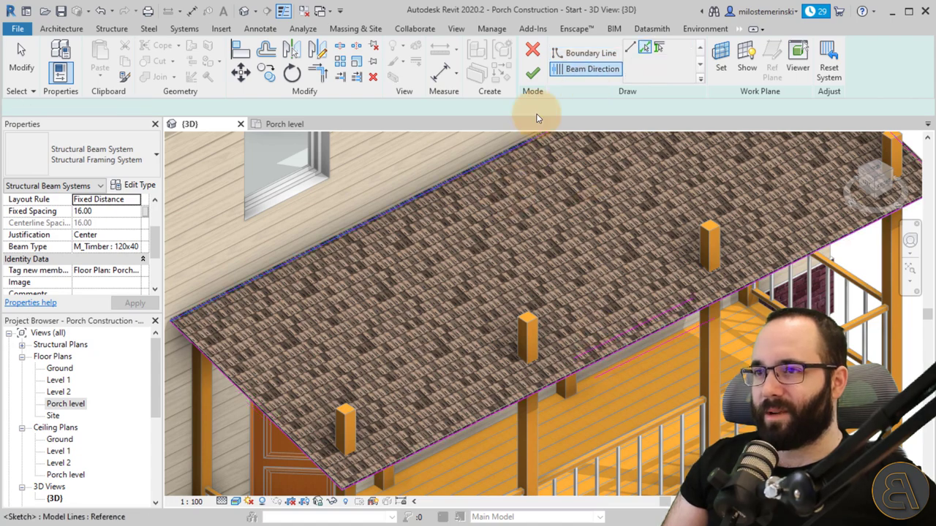
pyautogui.moveTo(441, 395)
pyautogui.keyDown('shift'); pyautogui.mouseDown(button='middle')
pyautogui.moveTo(545, 247)
pyautogui.moveTo(404, 239)
pyautogui.mouseUp(button='middle'); pyautogui.keyUp('shift')
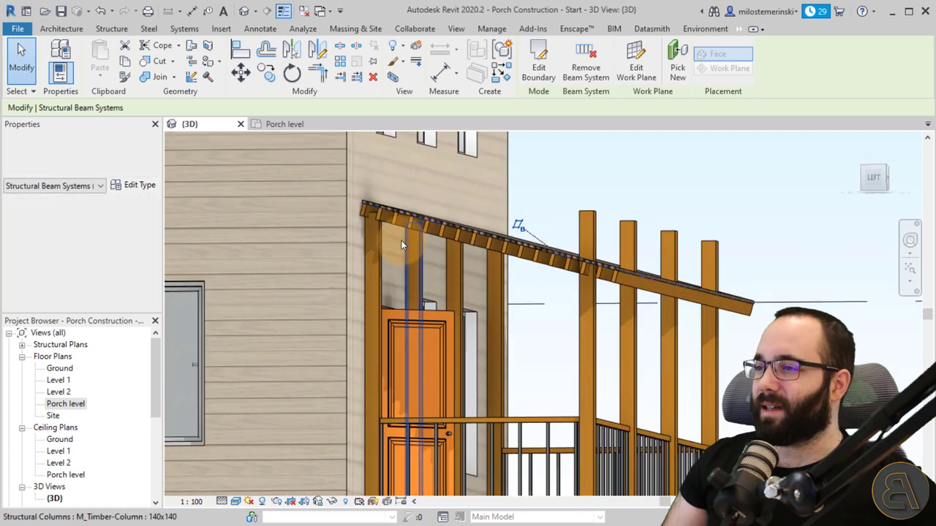
# Step: Change the roof beam system's beam type to M_Timber : 20x160
pyautogui.click(139, 247)
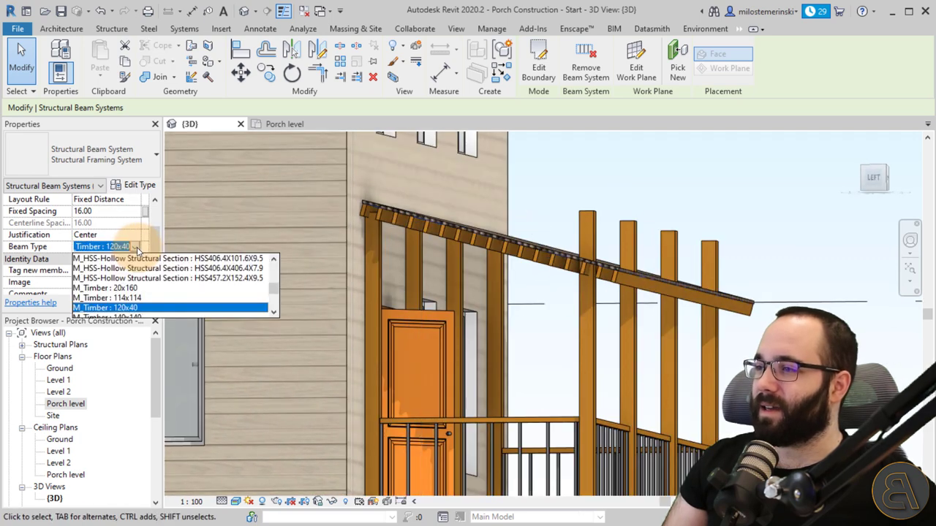
pyautogui.click(112, 290)
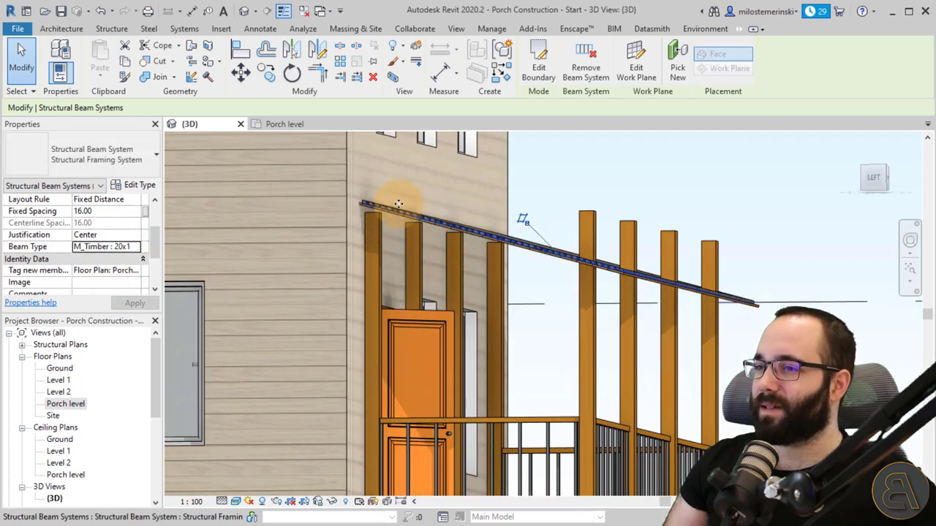
pyautogui.scroll(4, 395, 196)
pyautogui.scroll(-1, 376, 202)
pyautogui.keyDown('shift'); pyautogui.moveTo(525, 272); pyautogui.dragTo(376, 167, button='middle'); pyautogui.keyUp('shift')
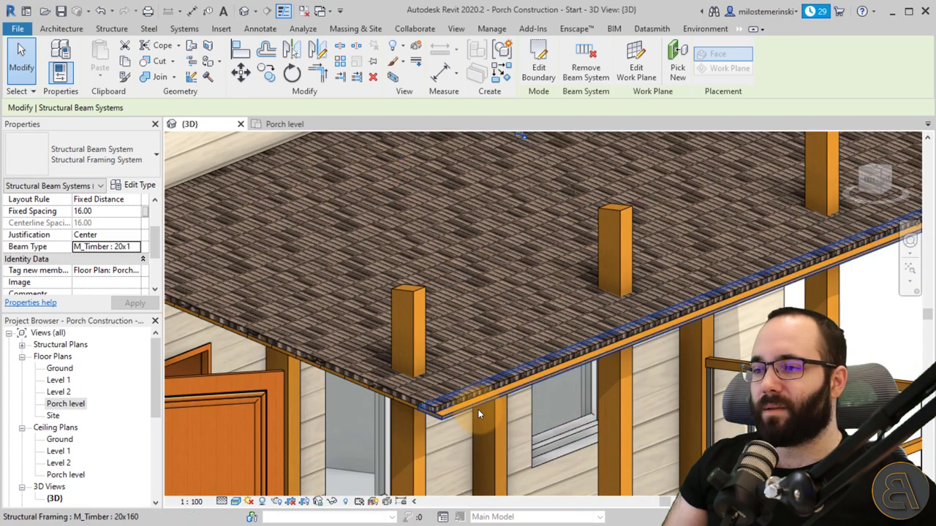
# Step: Examine how the roof beam system's boards fit under the tiles along the front eave and at the wall
pyautogui.click(471, 411)
pyautogui.scroll(-3, 515, 359)
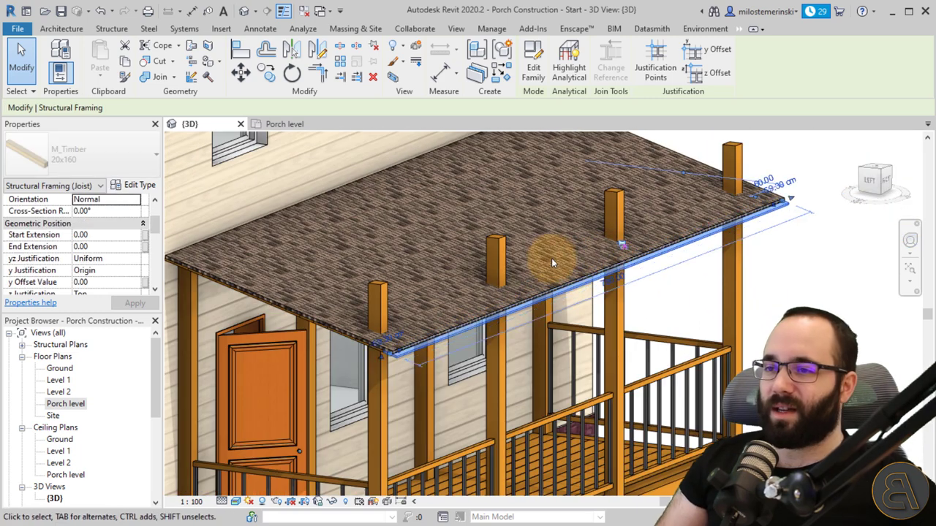
pyautogui.press('Escape')
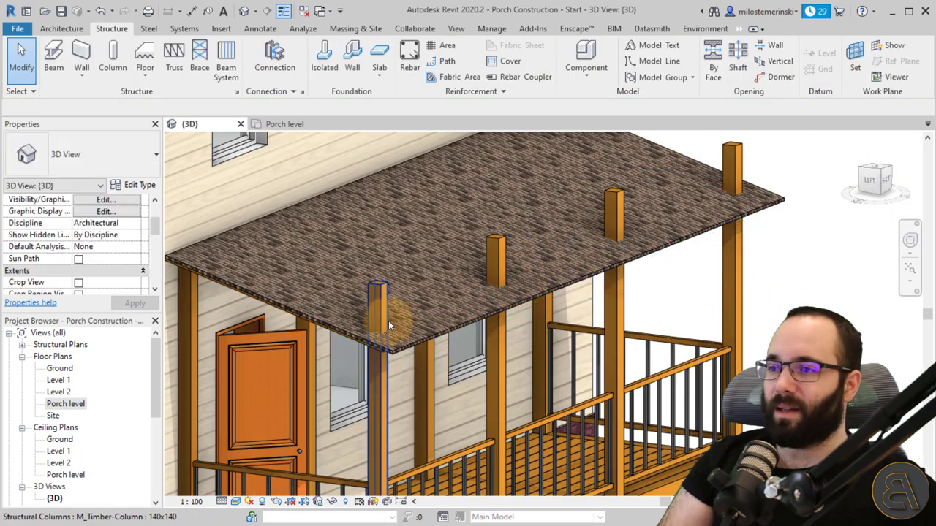
pyautogui.click(347, 341)
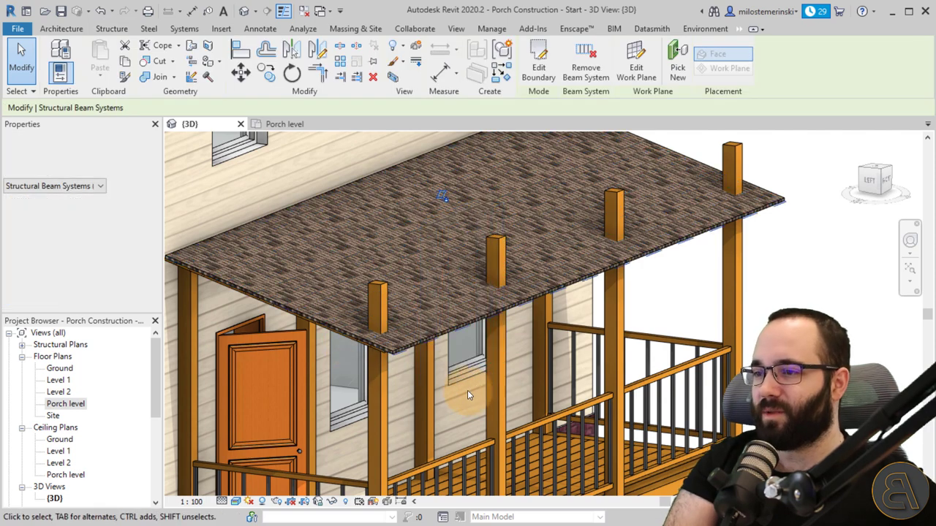
pyautogui.scroll(4, 276, 288)
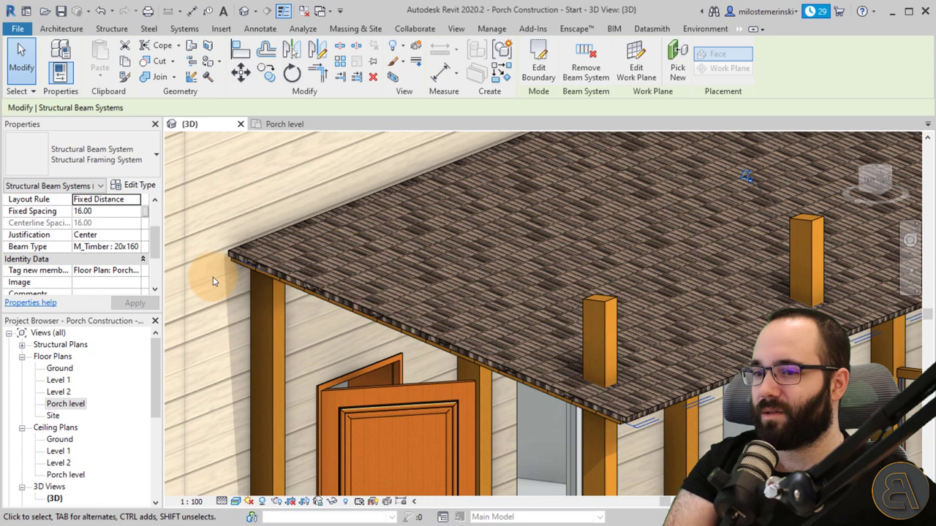
pyautogui.scroll(-3, 510, 244)
pyautogui.keyDown('shift'); pyautogui.moveTo(516, 256); pyautogui.dragTo(604, 243, button='middle'); pyautogui.keyUp('shift')
pyautogui.click(762, 334)
pyautogui.keyDown('shift'); pyautogui.moveTo(564, 335); pyautogui.dragTo(585, 329, button='middle'); pyautogui.keyUp('shift')
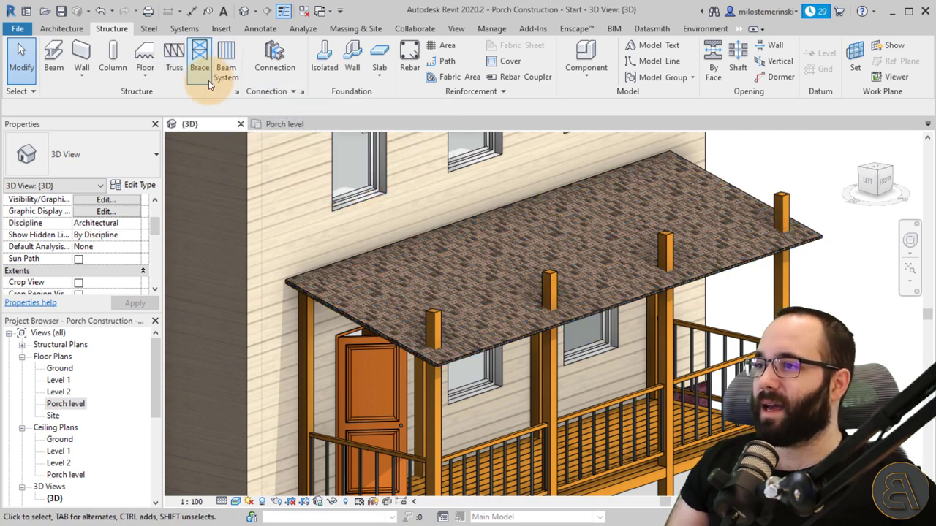
# Step: Start a second roof beam system with beam type M_Timber : 20x160 and a fixed spacing of 40
pyautogui.click(225, 67)
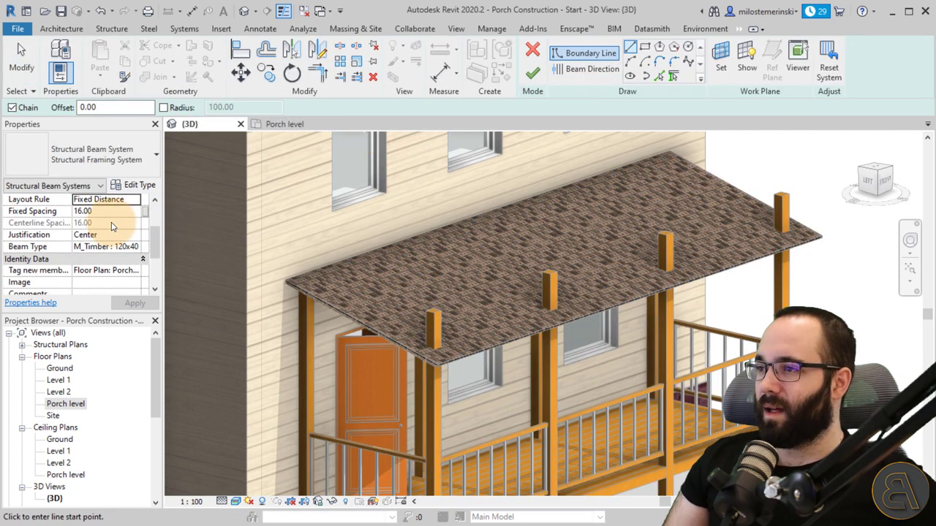
pyautogui.click(135, 248)
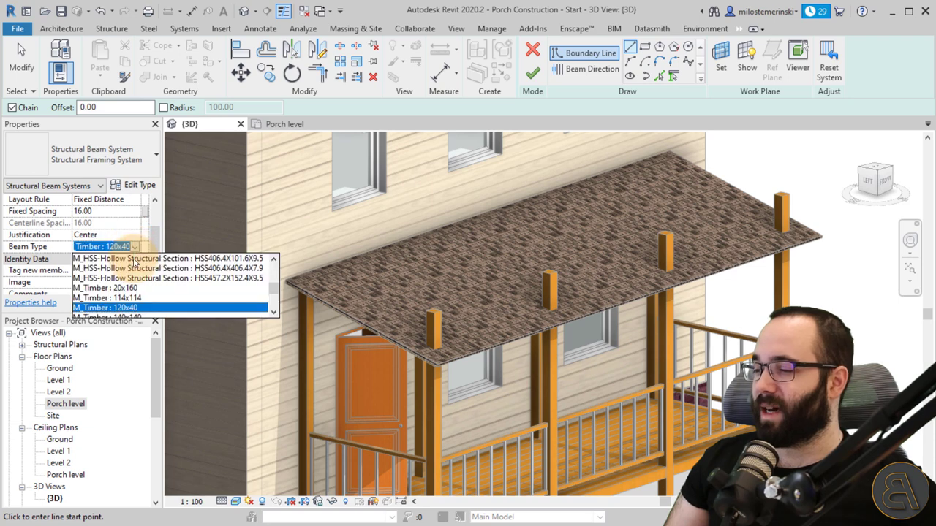
pyautogui.click(121, 288)
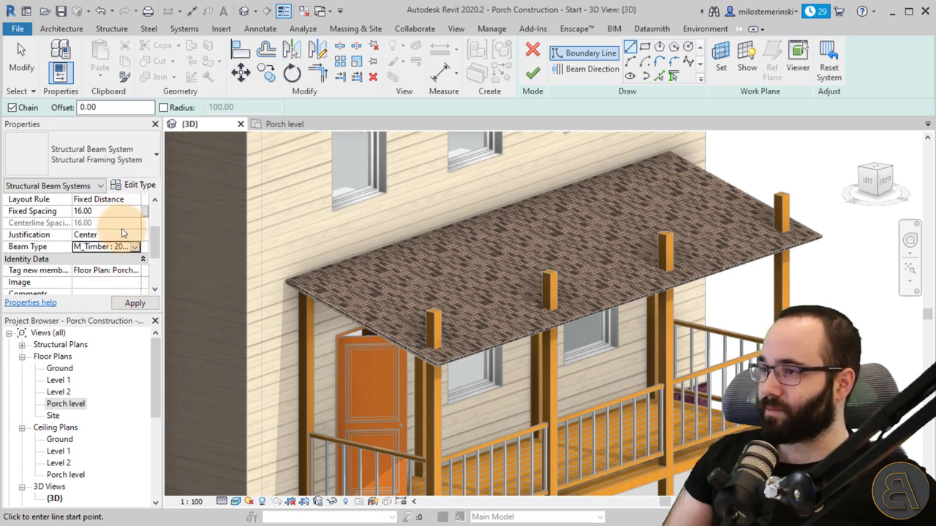
pyautogui.scroll(1, 109, 235)
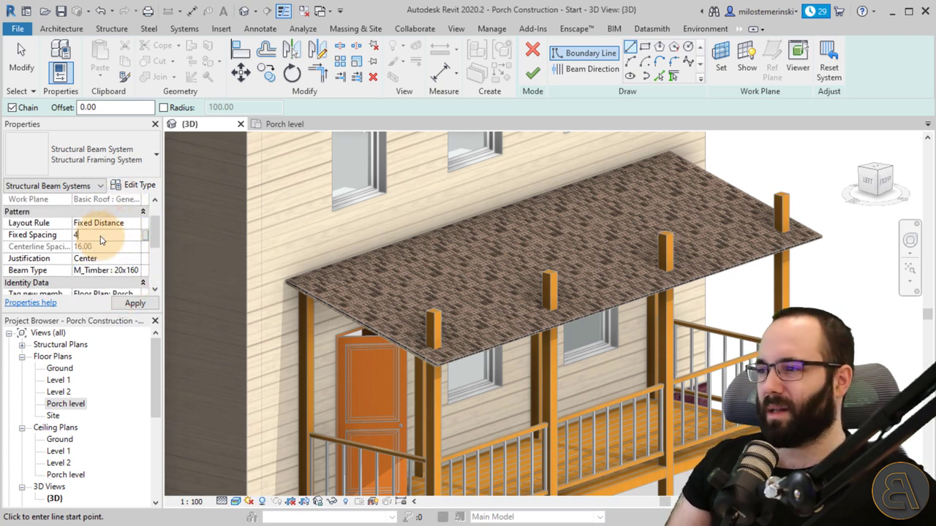
pyautogui.click(134, 306)
pyautogui.click(134, 305)
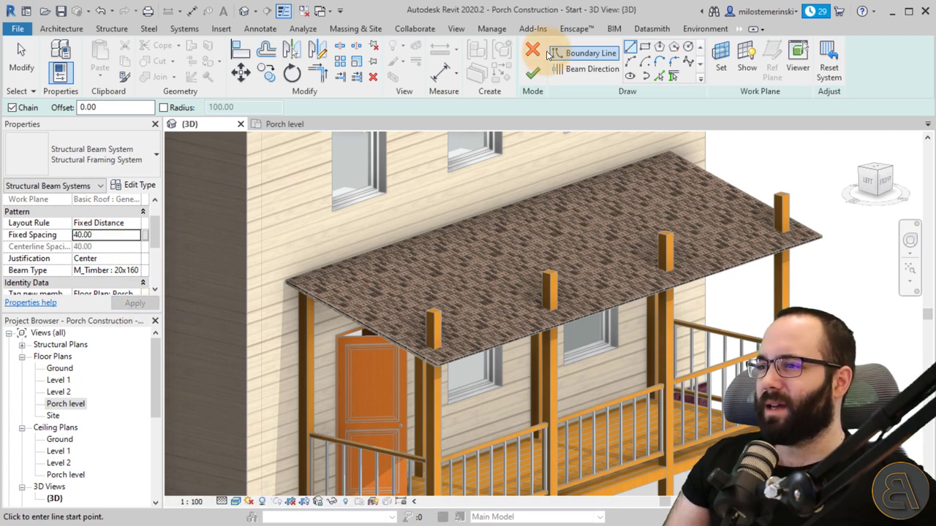
# Step: Outline the second beam system's boundary by picking the porch roof's edges
pyautogui.click(659, 75)
pyautogui.click(336, 313)
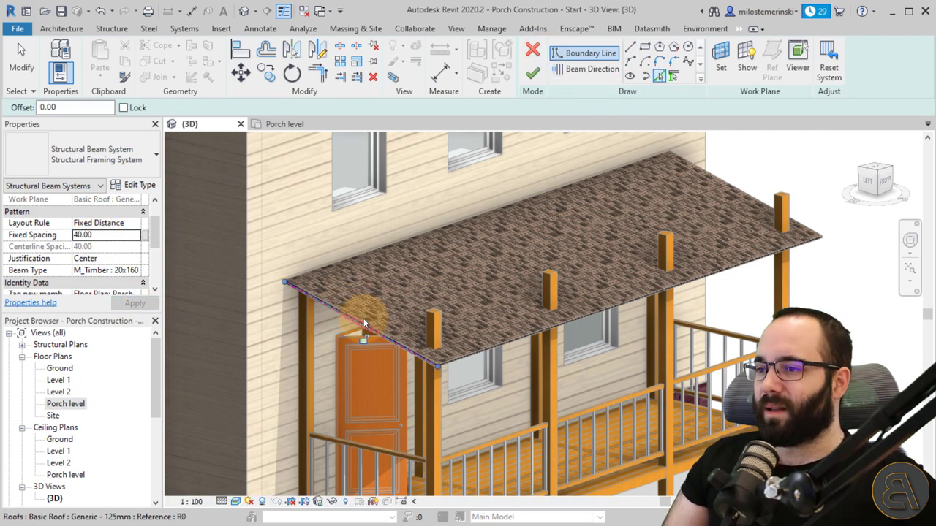
pyautogui.click(338, 259)
pyautogui.click(736, 192)
pyautogui.click(532, 73)
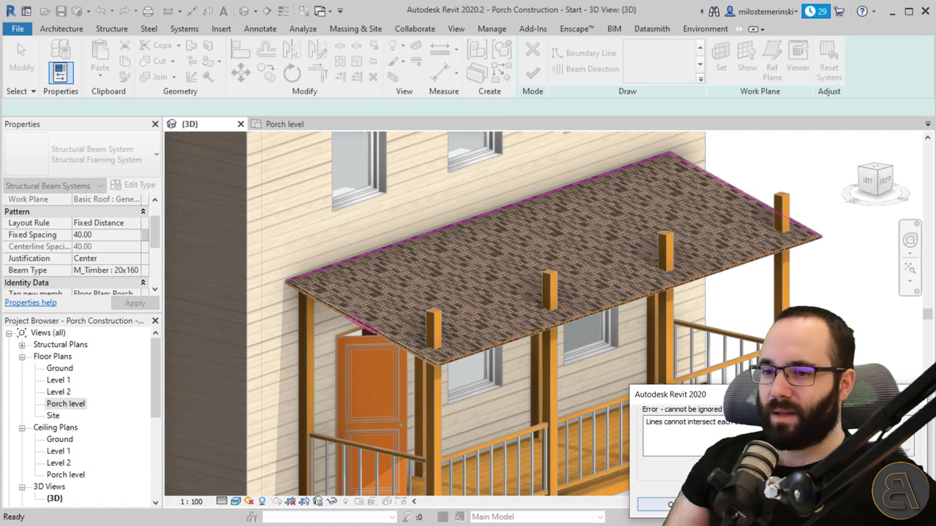
pyautogui.click(878, 504)
# Step: Trim the boundary lines so they meet at the roof's front corner near the door
pyautogui.scroll(7, 267, 299)
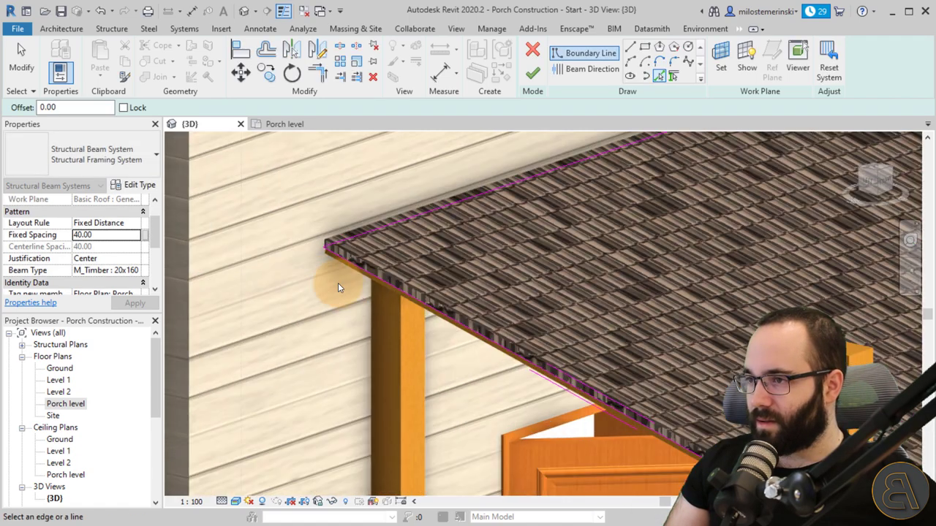
pyautogui.scroll(-3, 260, 220)
pyautogui.moveTo(405, 320); pyautogui.dragTo(203, 188, button='middle')
pyautogui.moveTo(512, 361); pyautogui.dragTo(314, 262, button='middle')
pyautogui.scroll(5, 495, 349)
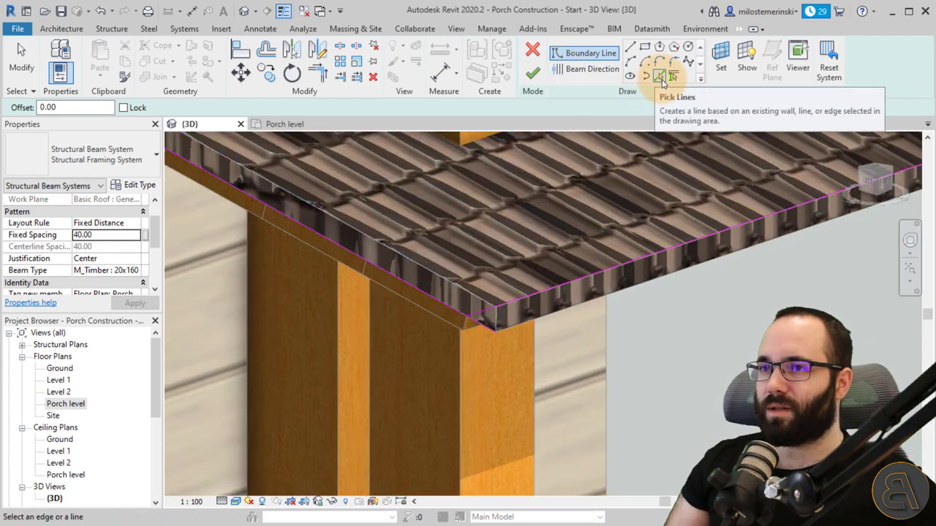
pyautogui.click(320, 75)
pyautogui.scroll(-4, 431, 259)
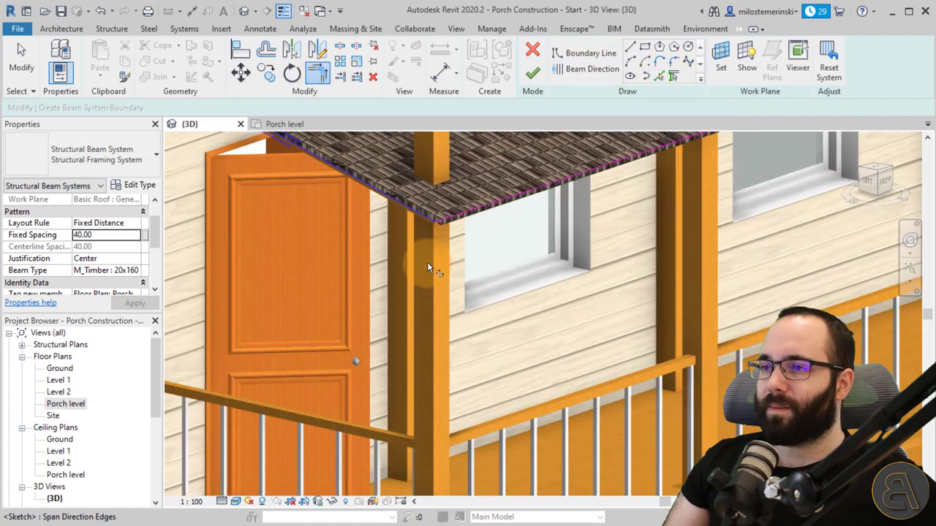
pyautogui.scroll(-5, 421, 251)
pyautogui.click(532, 73)
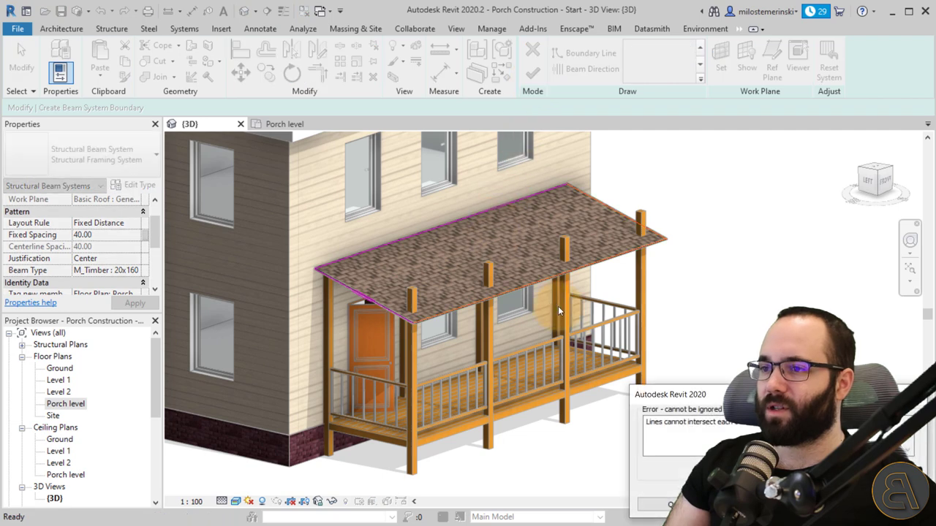
pyautogui.click(863, 505)
# Step: Trim the boundary lines at the roof's far front corner and finish the beam system
pyautogui.click(659, 243)
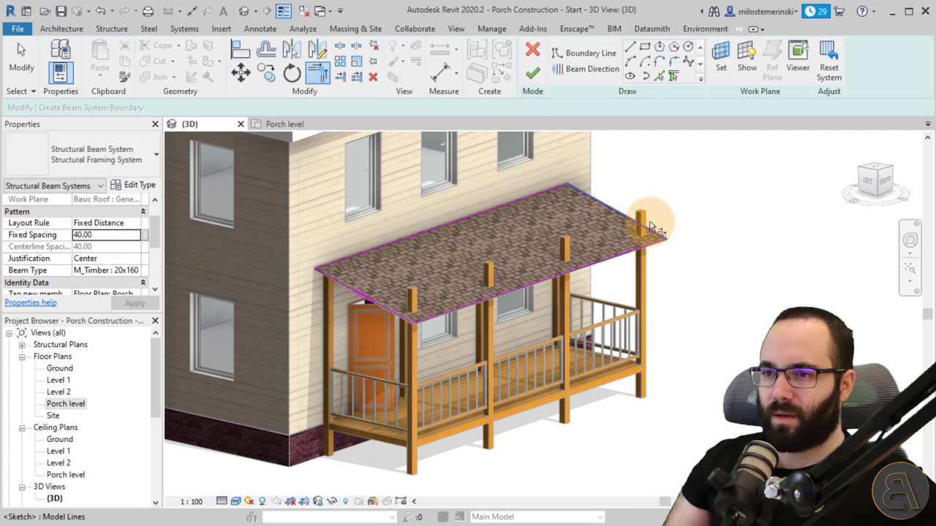
pyautogui.click(652, 229)
pyautogui.click(532, 73)
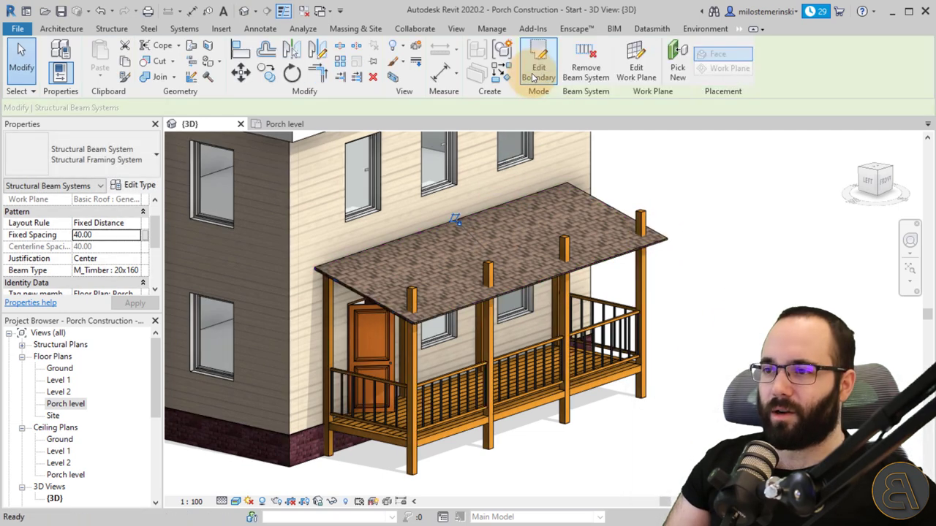
# Step: Change the new beam system's beam type to M_Timber : 120x40
pyautogui.keyDown('shift'); pyautogui.moveTo(439, 293); pyautogui.dragTo(455, 216, button='middle'); pyautogui.keyUp('shift')
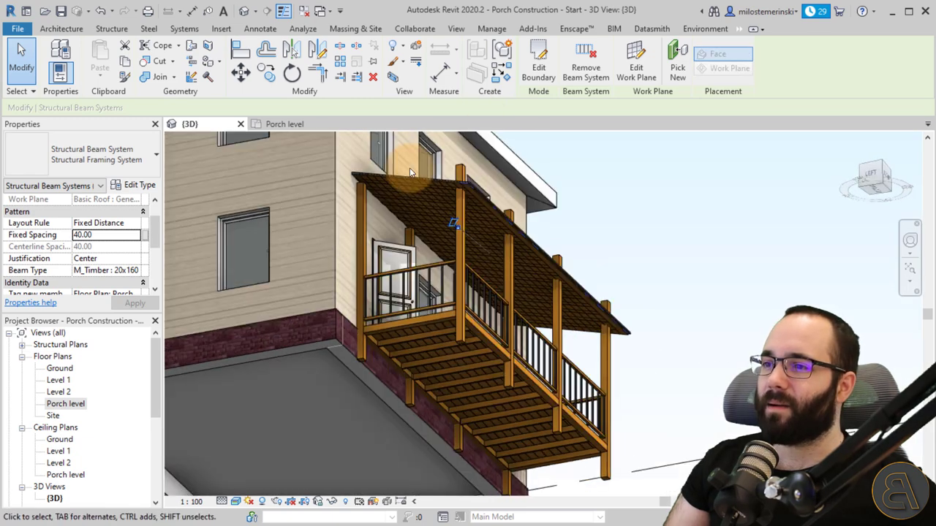
pyautogui.scroll(3, 410, 167)
pyautogui.scroll(2, 428, 227)
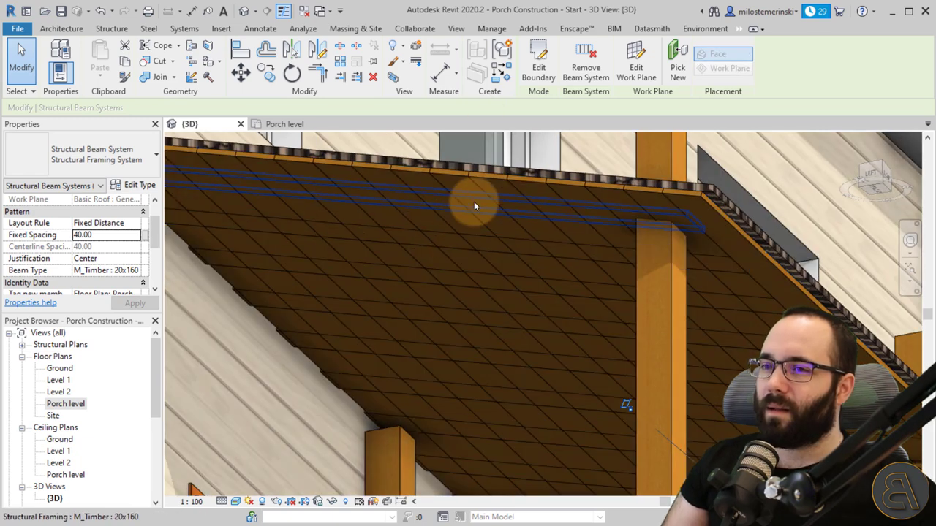
pyautogui.click(136, 270)
pyautogui.scroll(-1, 144, 305)
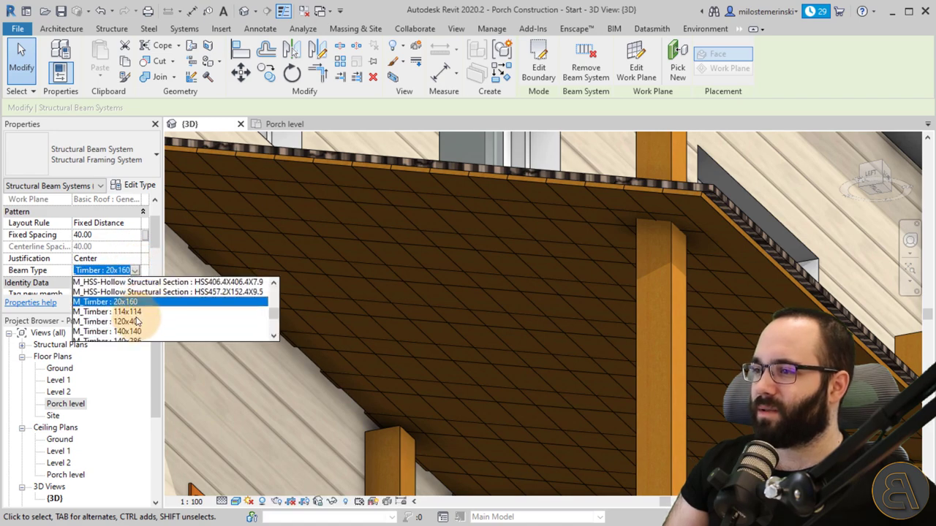
pyautogui.click(135, 322)
pyautogui.scroll(-3, 463, 233)
# Step: Edit the 120x40 beam system's boundary, moving its front line outward by about 24, and finish the sketch
pyautogui.keyDown('shift'); pyautogui.moveTo(376, 230); pyautogui.dragTo(520, 269, button='middle'); pyautogui.keyUp('shift')
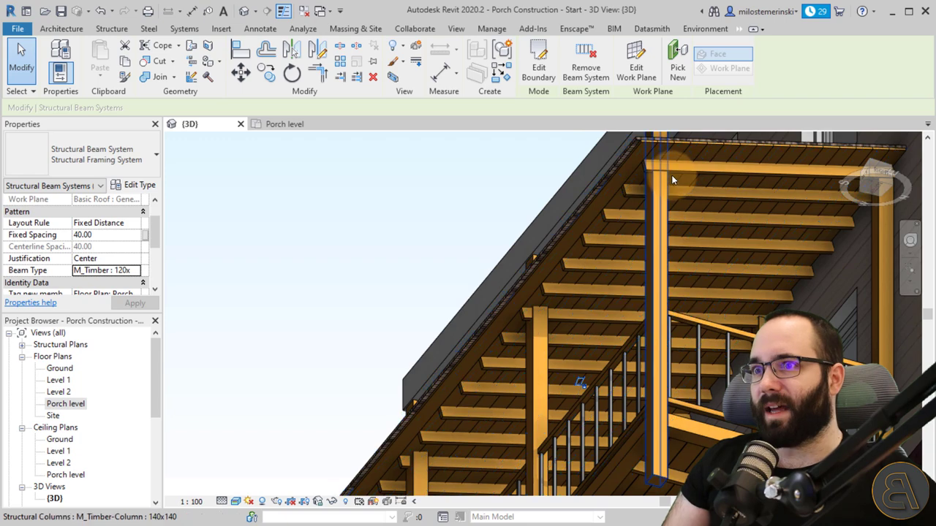
pyautogui.keyDown('shift'); pyautogui.moveTo(644, 193); pyautogui.dragTo(622, 296, button='middle'); pyautogui.keyUp('shift')
pyautogui.click(551, 67)
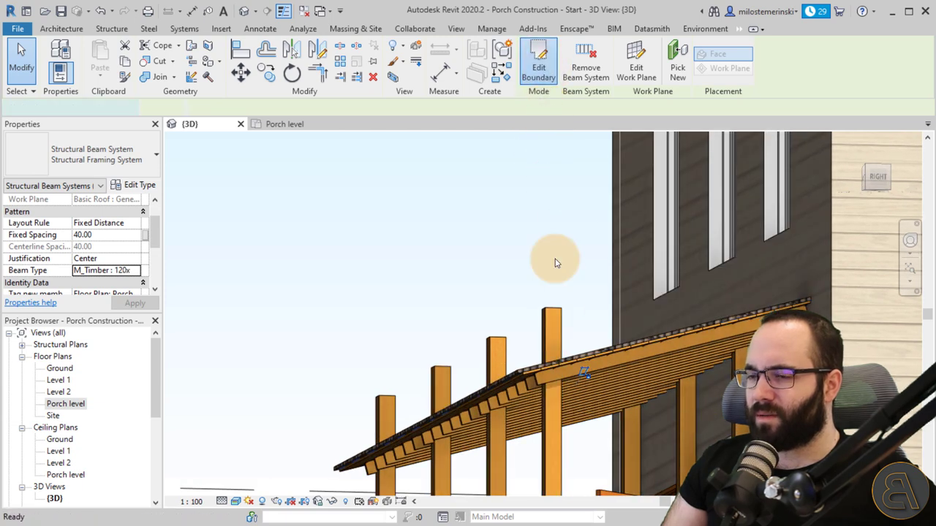
pyautogui.keyDown('shift'); pyautogui.moveTo(546, 332); pyautogui.dragTo(500, 306, button='middle'); pyautogui.keyUp('shift')
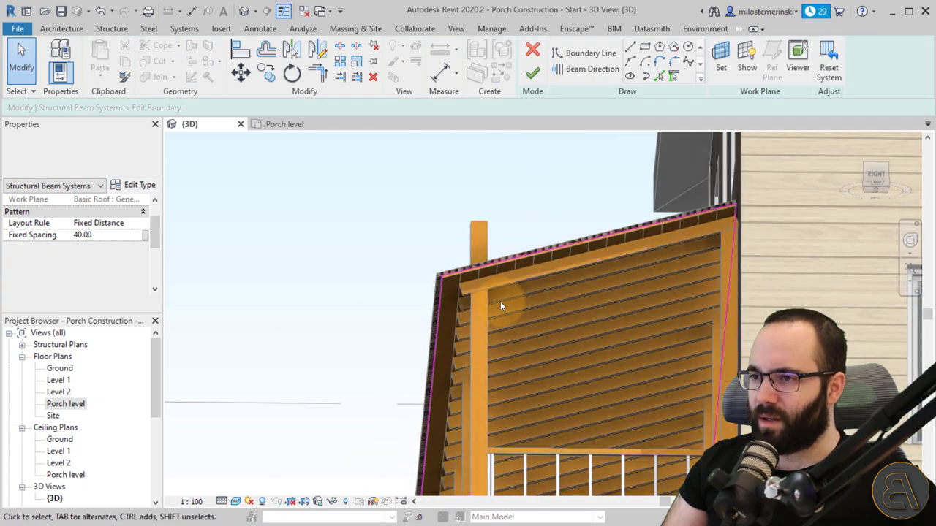
pyautogui.click(433, 322)
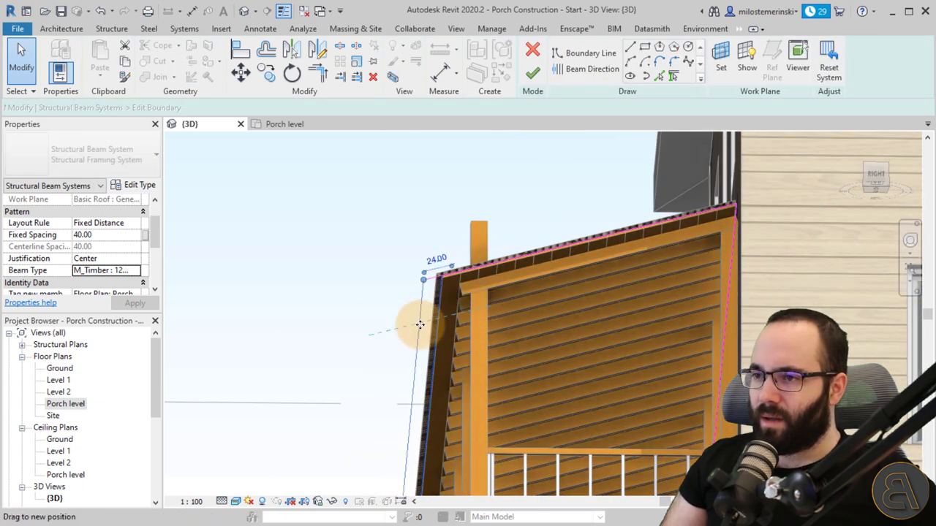
pyautogui.click(532, 73)
pyautogui.keyDown('shift'); pyautogui.moveTo(483, 274); pyautogui.dragTo(533, 307, button='middle'); pyautogui.keyUp('shift')
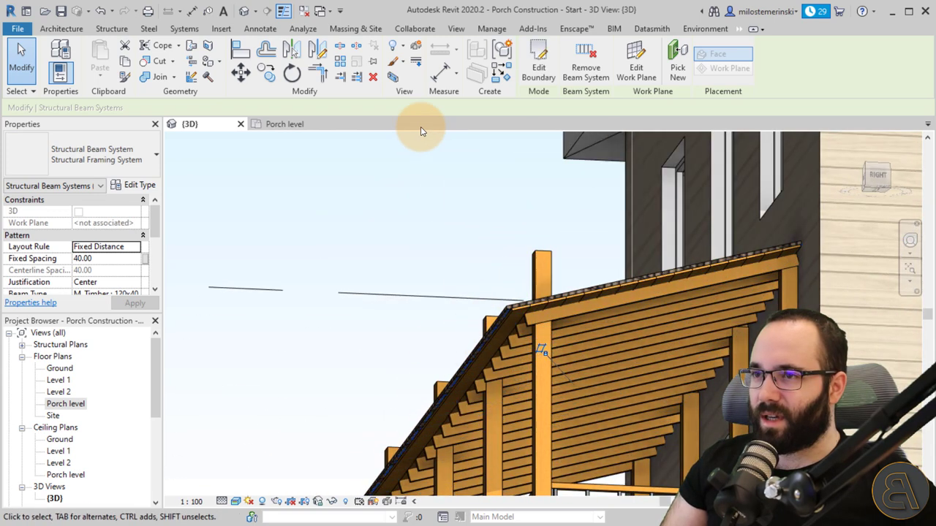
# Step: Open the East elevation at the porch roof and set its detail level to Fine
pyautogui.scroll(-3, 89, 379)
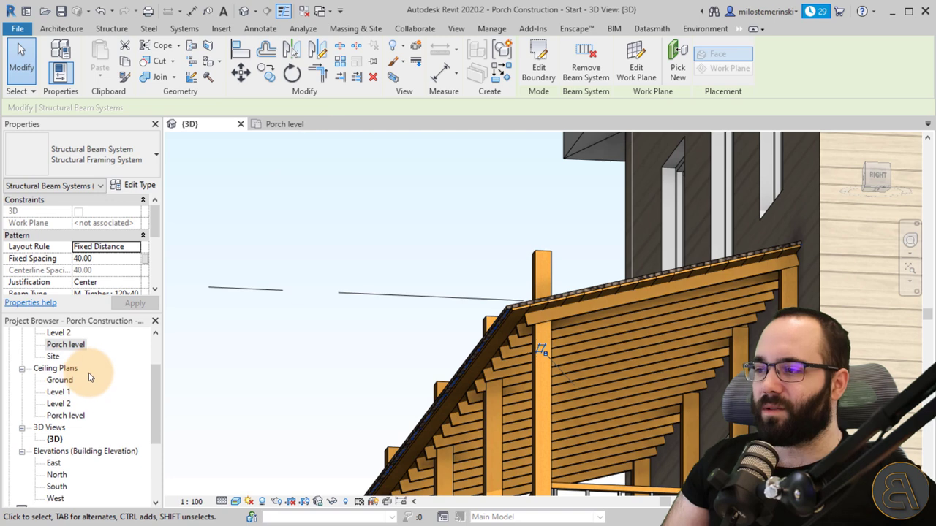
pyautogui.doubleClick(56, 415)
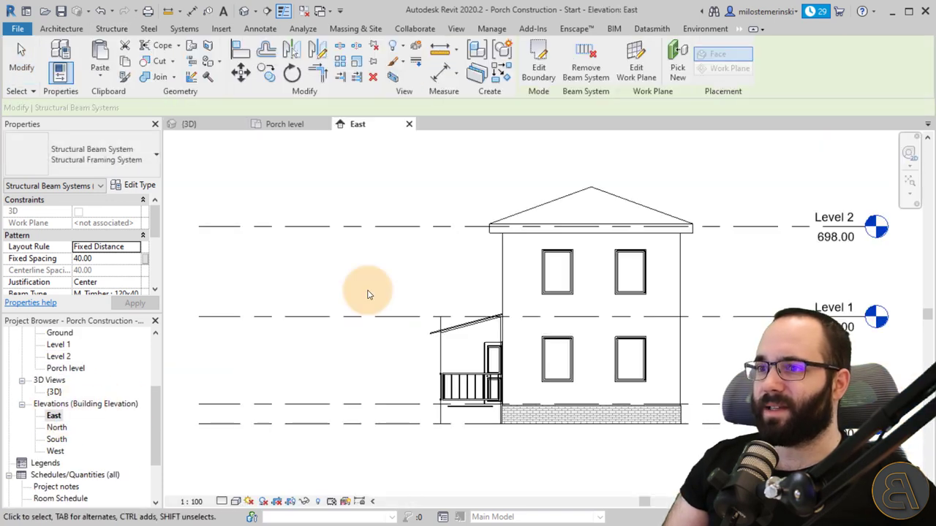
pyautogui.scroll(5, 412, 368)
pyautogui.moveTo(506, 354); pyautogui.dragTo(352, 343, button='middle')
pyautogui.click(224, 500)
pyautogui.click(238, 487)
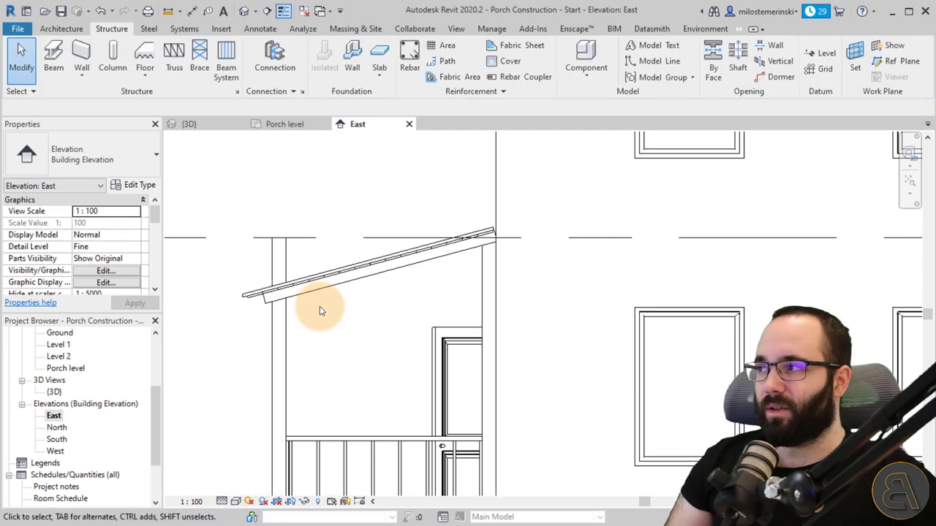
# Step: Move the 120x40 beam system straight down by about 2.07 so its top meets the underside of the roof boards
pyautogui.scroll(3, 320, 309)
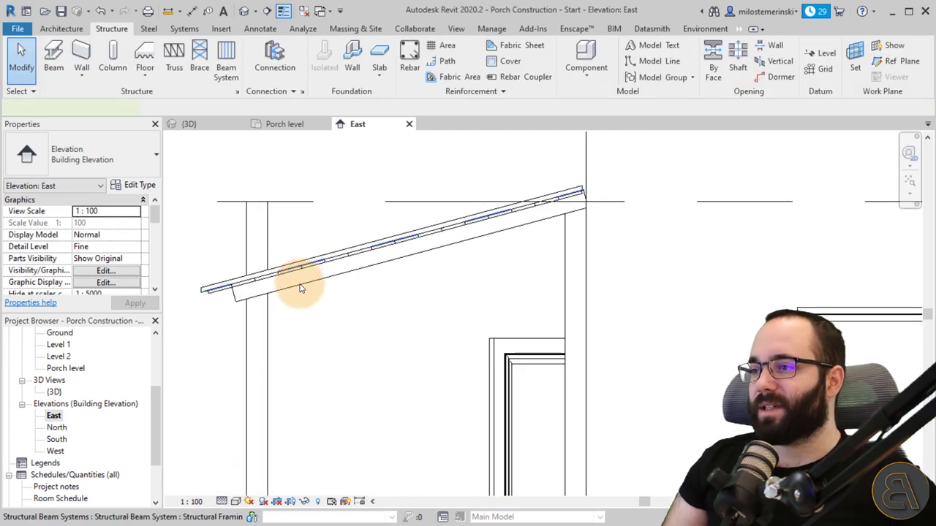
pyautogui.click(297, 274)
pyautogui.click(298, 289)
pyautogui.click(360, 311)
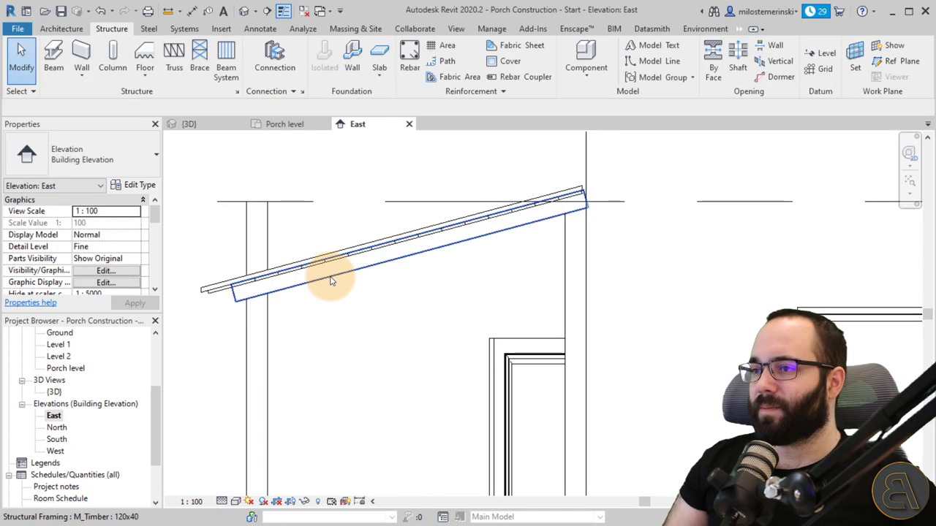
pyautogui.click(289, 273)
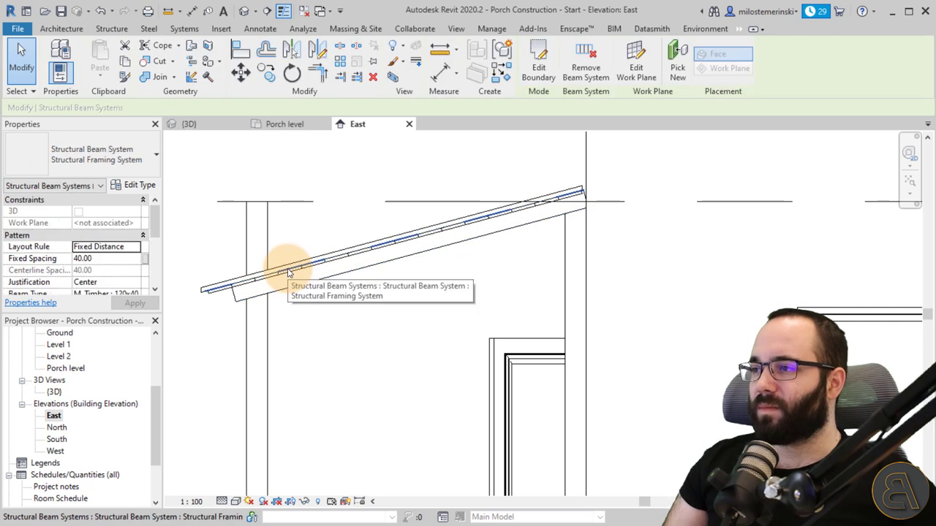
pyautogui.scroll(-1, 114, 245)
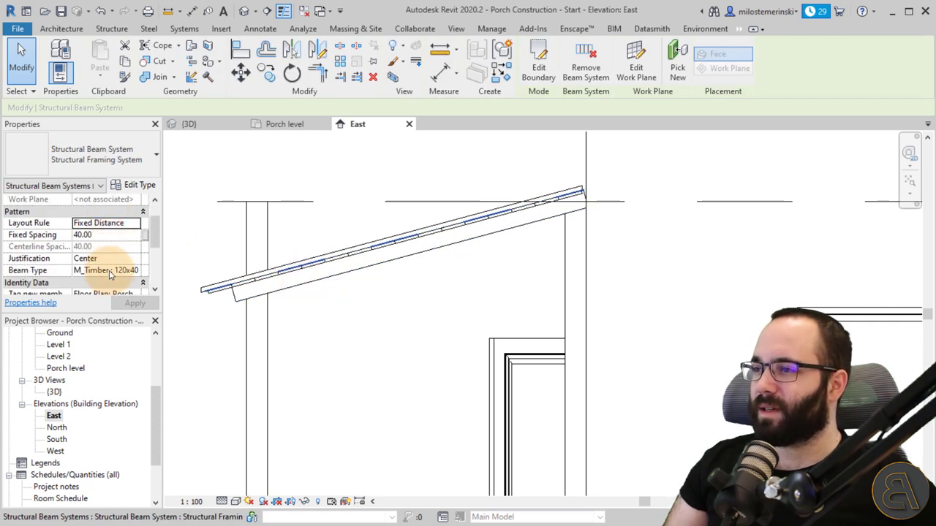
pyautogui.click(244, 73)
pyautogui.scroll(4, 227, 277)
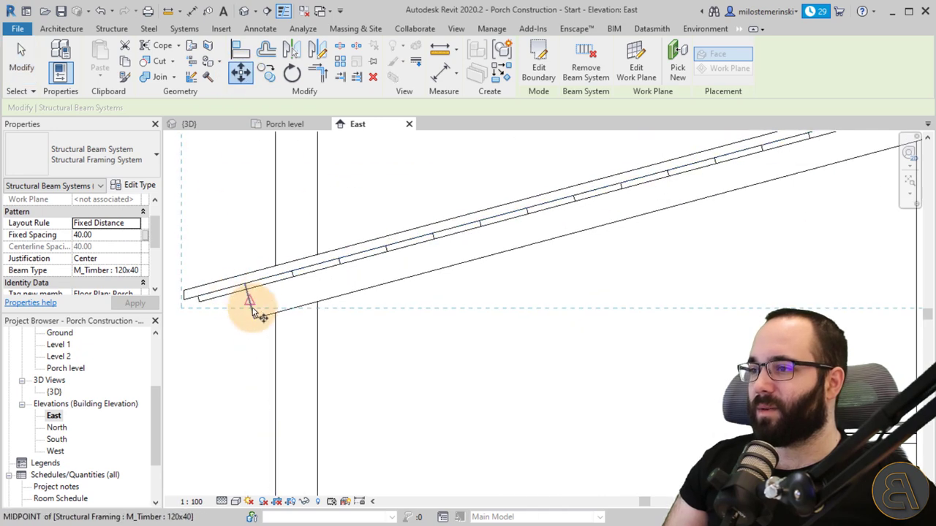
pyautogui.click(242, 282)
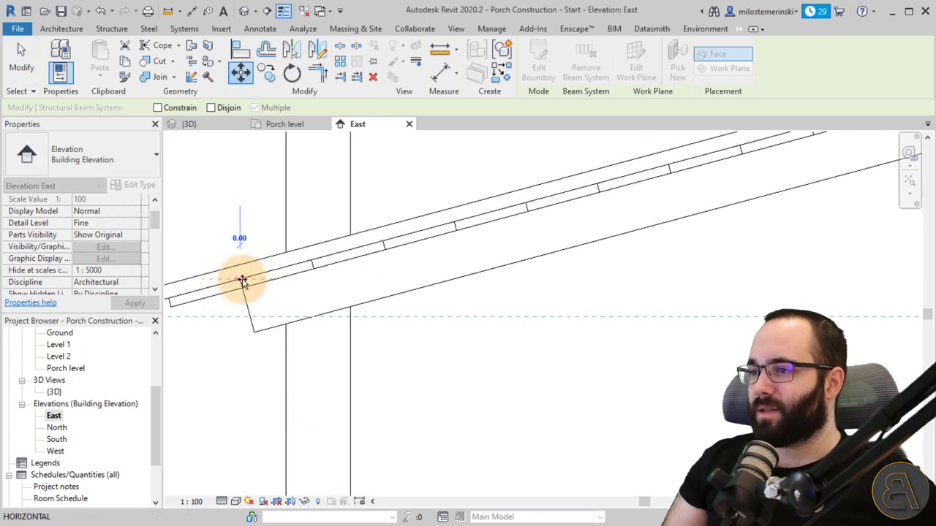
pyautogui.click(239, 290)
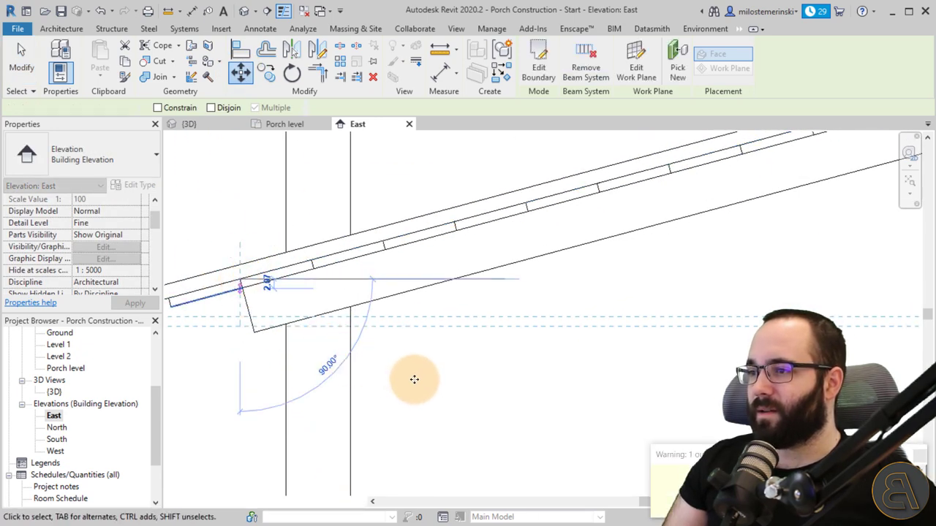
pyautogui.click(420, 385)
pyautogui.scroll(-2, 480, 356)
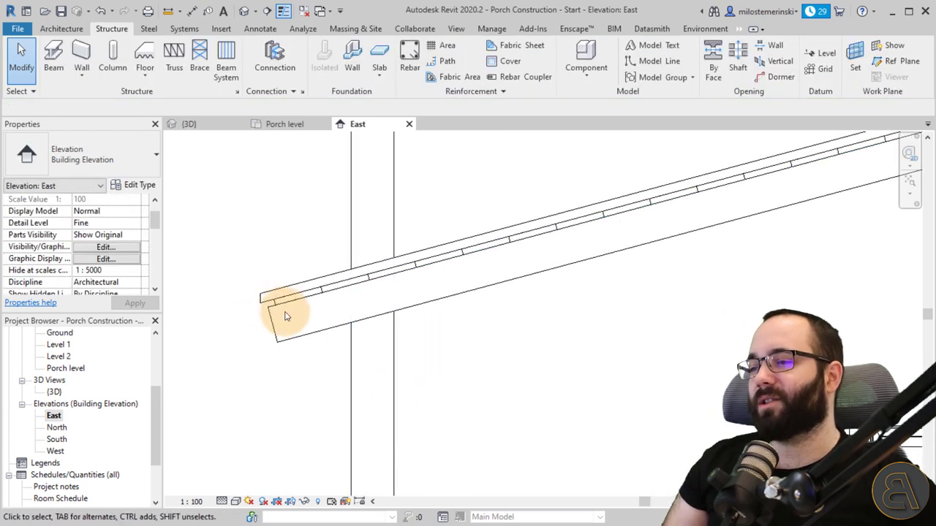
pyautogui.scroll(-3, 271, 318)
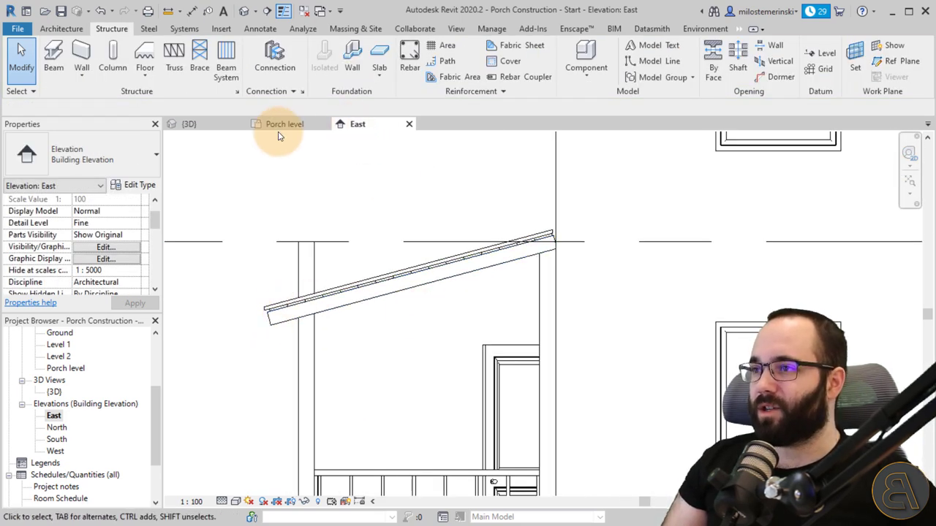
# Step: In the 3D view, select the 140x140 timber beams along the front edge of the porch deck
pyautogui.click(201, 125)
pyautogui.keyDown('shift'); pyautogui.moveTo(516, 301); pyautogui.dragTo(664, 297, button='middle'); pyautogui.keyUp('shift')
pyautogui.scroll(3, 622, 314)
pyautogui.keyDown('shift'); pyautogui.moveTo(575, 331); pyautogui.dragTo(459, 388, button='middle'); pyautogui.keyUp('shift')
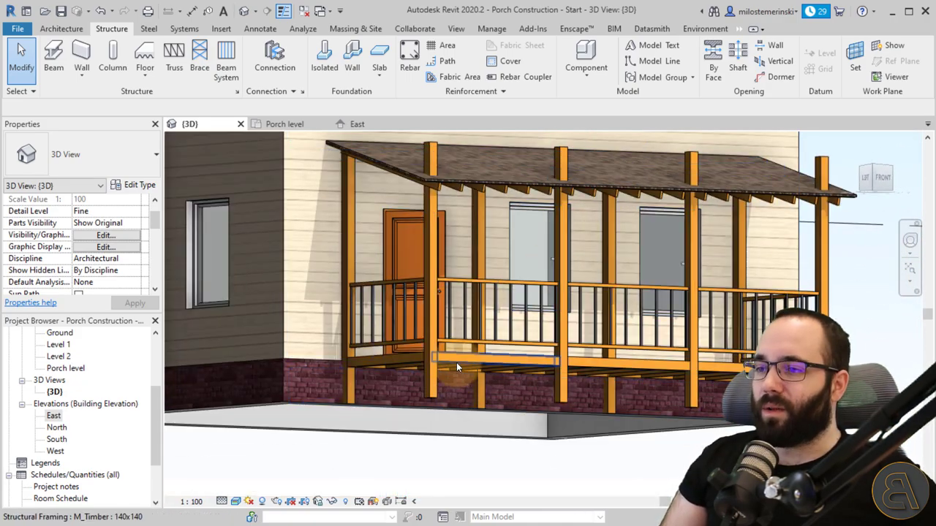
pyautogui.click(456, 363)
pyautogui.click(591, 367)
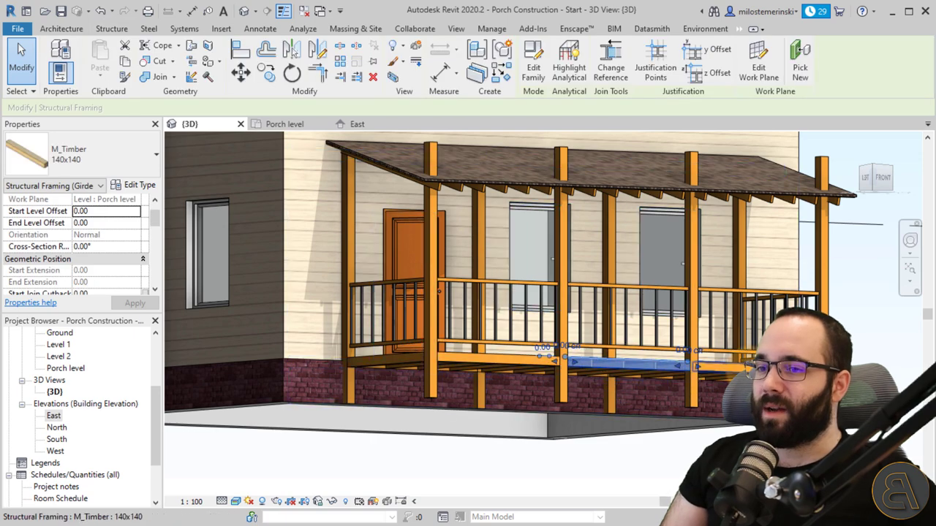
pyautogui.keyDown('shift'); pyautogui.moveTo(622, 367); pyautogui.dragTo(417, 387, button='middle'); pyautogui.keyUp('shift')
# Step: In the East elevation, copy the selected 140x140 beams, unconstrained, from the deck up to where the front column centreline meets the rafters' underside
pyautogui.click(357, 126)
pyautogui.scroll(6, 356, 393)
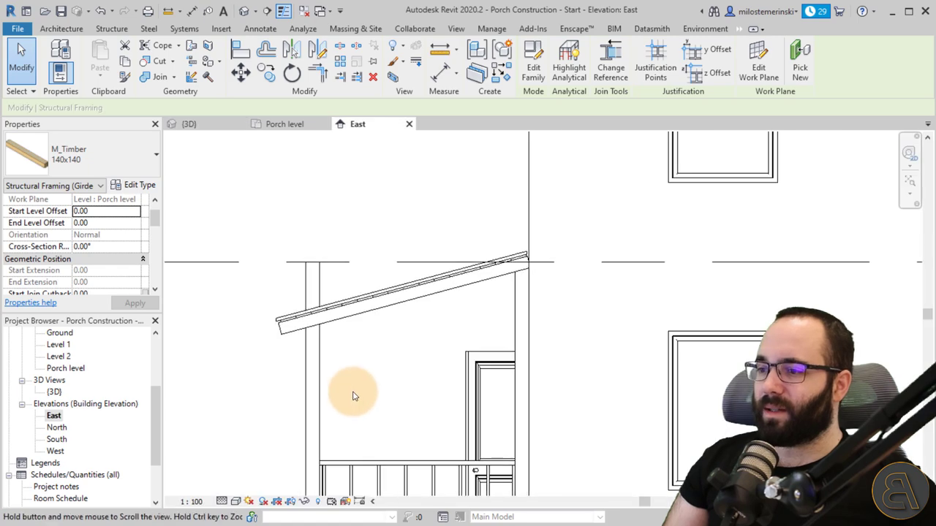
pyautogui.click(444, 469)
pyautogui.moveTo(429, 473); pyautogui.dragTo(330, 471)
pyautogui.scroll(-4, 355, 397)
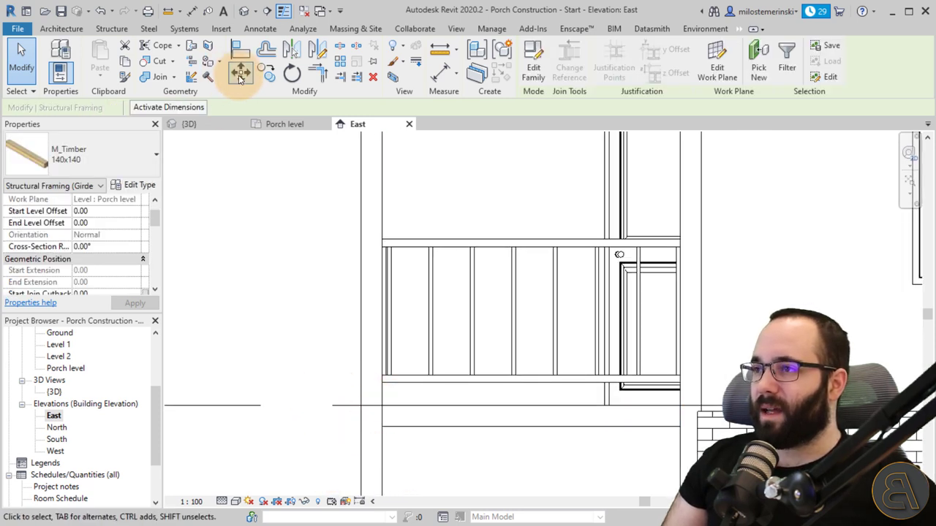
pyautogui.click(266, 71)
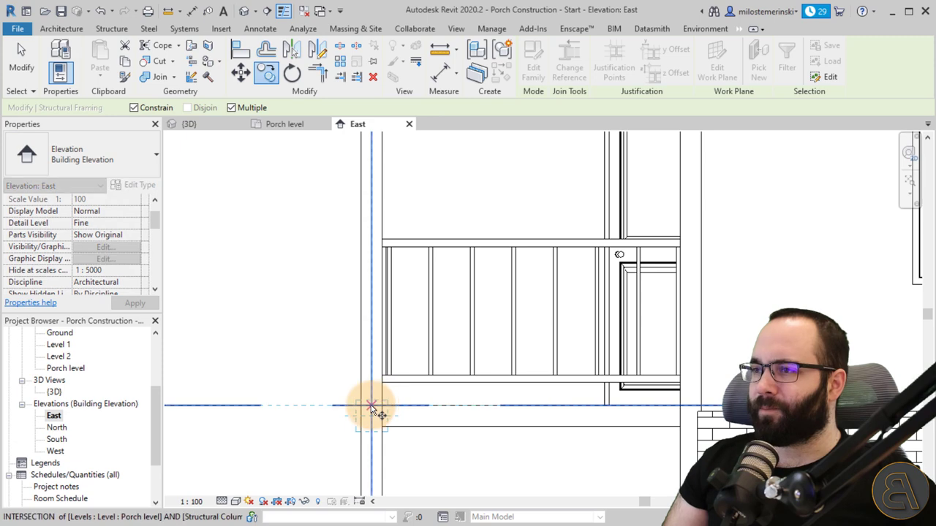
pyautogui.click(145, 107)
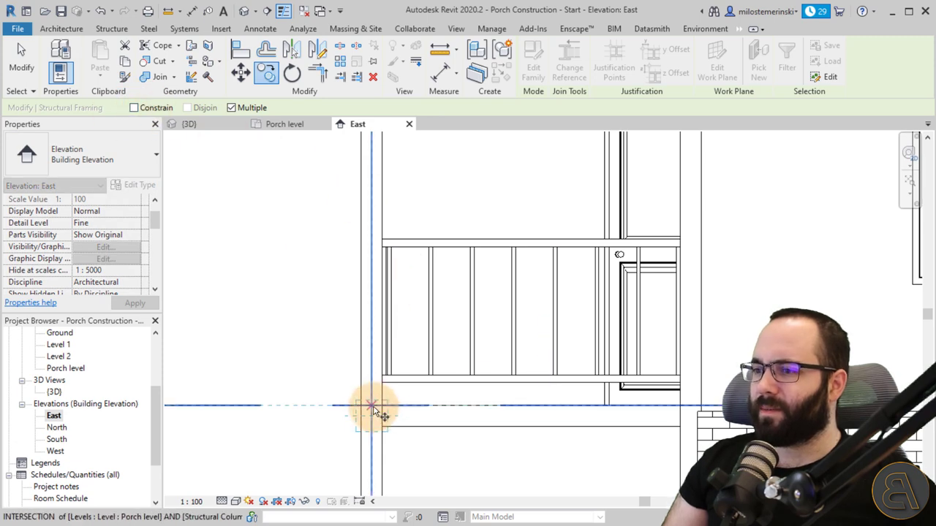
pyautogui.click(373, 411)
pyautogui.moveTo(399, 211); pyautogui.dragTo(483, 446, button='middle')
pyautogui.scroll(3, 458, 288)
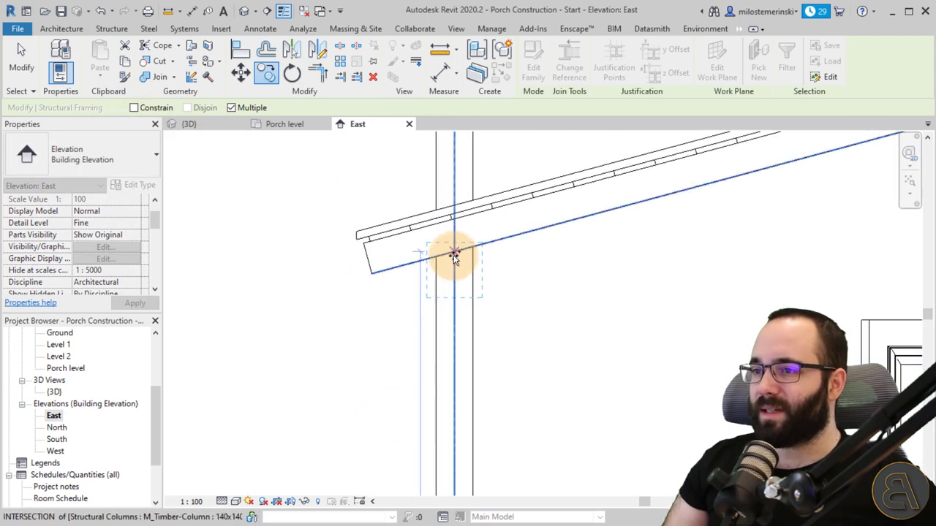
pyautogui.click(454, 255)
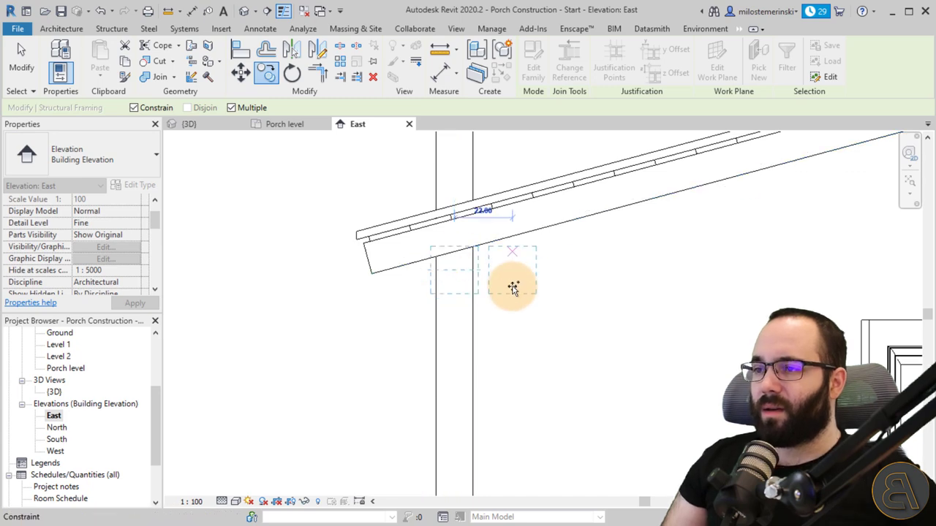
# Step: Place a second unconstrained copy of the 140x140 beams under the rafters at the house-side columns and finish copying
pyautogui.keyDown('shift'); pyautogui.scroll(-2, 539, 328); pyautogui.keyUp('shift')
pyautogui.keyDown('shift'); pyautogui.moveTo(539, 329); pyautogui.dragTo(392, 362, button='middle'); pyautogui.keyUp('shift')
pyautogui.click(134, 108)
pyautogui.scroll(2, 706, 215)
pyautogui.scroll(2, 706, 214)
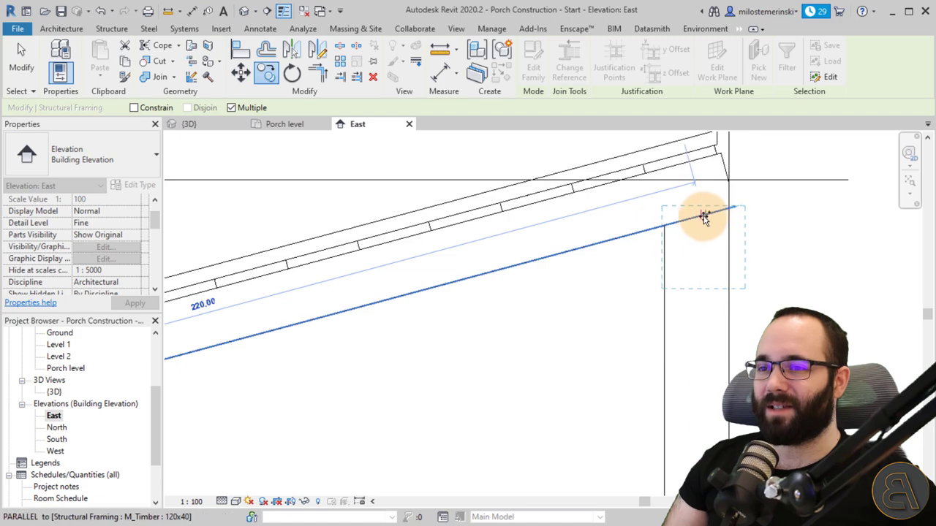
pyautogui.click(696, 217)
pyautogui.scroll(-2, 583, 278)
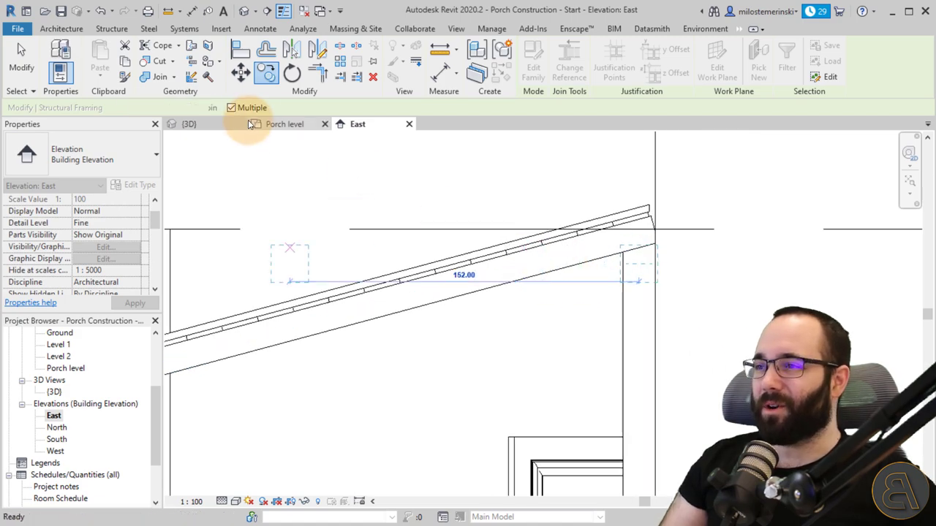
pyautogui.press('Escape')
pyautogui.press('Escape')
# Step: In the 3D view, attach the tops of the four front 140x140 timber columns to the porch roof
pyautogui.click(201, 125)
pyautogui.keyDown('shift'); pyautogui.moveTo(555, 252); pyautogui.dragTo(581, 272, button='middle'); pyautogui.keyUp('shift')
pyautogui.scroll(3, 370, 220)
pyautogui.scroll(-5, 533, 238)
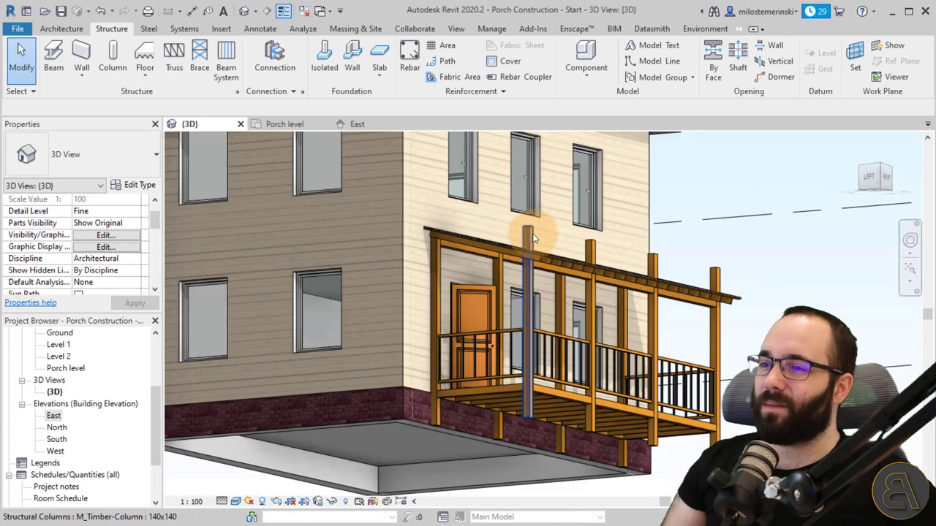
pyautogui.click(534, 238)
pyautogui.keyDown('shift'); pyautogui.moveTo(554, 255); pyautogui.dragTo(523, 359, button='middle'); pyautogui.keyUp('shift')
pyautogui.keyDown('ctrl'); pyautogui.click(527, 351); pyautogui.keyUp('ctrl')
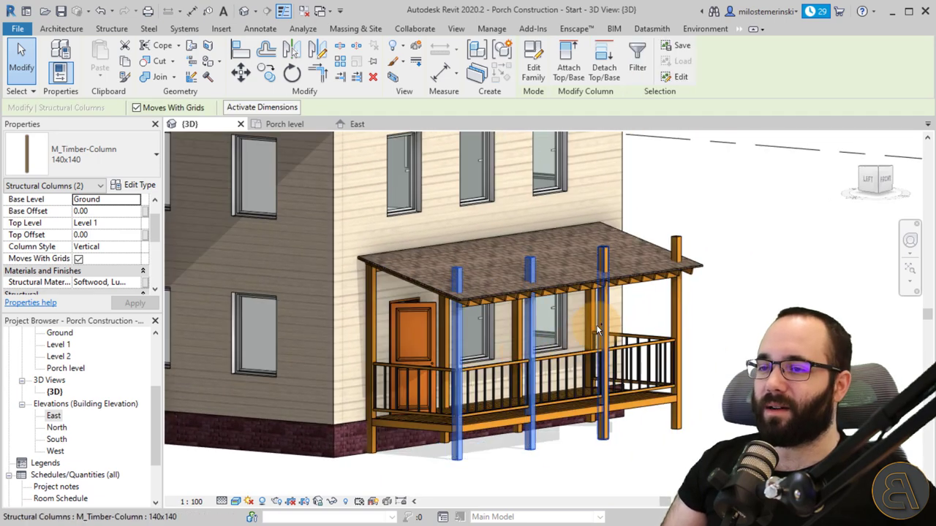
pyautogui.keyDown('ctrl'); pyautogui.click(603, 333); pyautogui.keyUp('ctrl')
pyautogui.keyDown('ctrl'); pyautogui.click(672, 319); pyautogui.keyUp('ctrl')
pyautogui.click(568, 67)
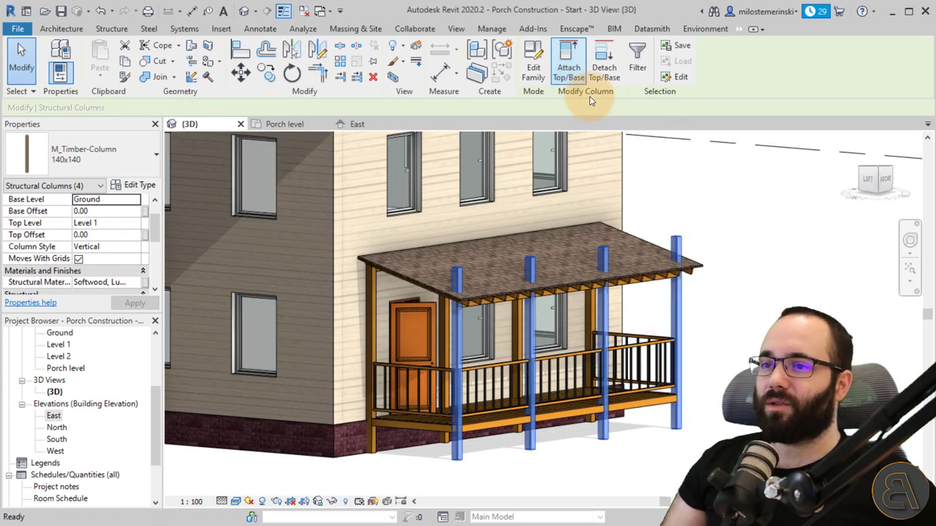
pyautogui.click(661, 275)
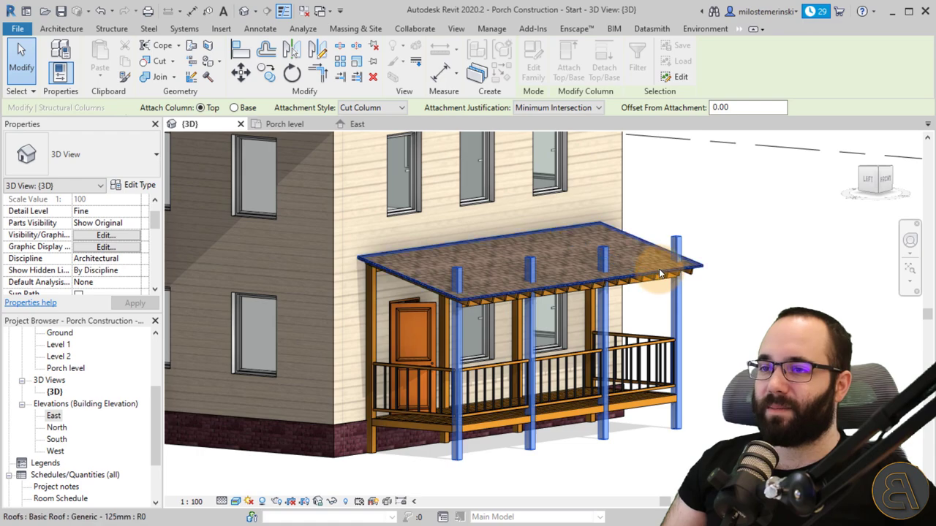
pyautogui.click(771, 324)
# Step: Examine the completed porch from the front corner, including its tiled roof, columns, railings and beams
pyautogui.keyDown('shift'); pyautogui.moveTo(771, 324); pyautogui.dragTo(454, 424, button='middle'); pyautogui.keyUp('shift')
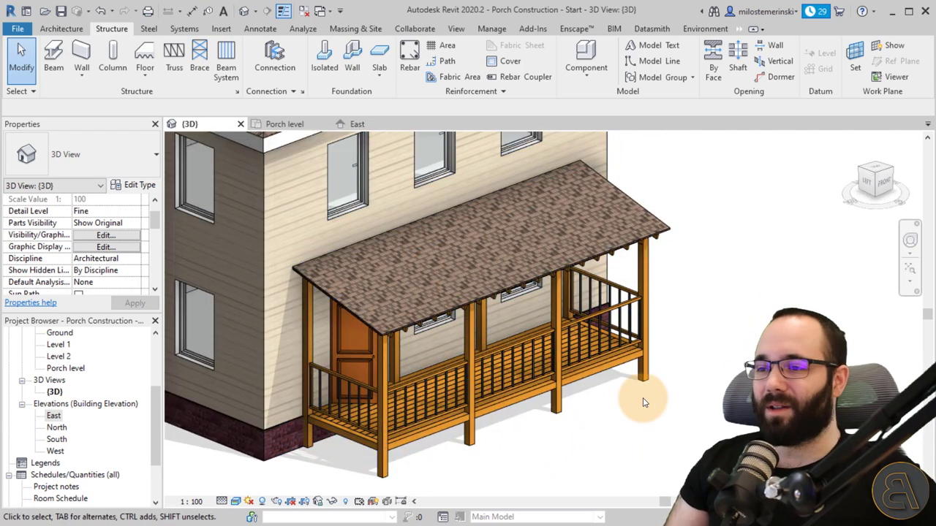
pyautogui.keyDown('shift'); pyautogui.moveTo(643, 397); pyautogui.dragTo(622, 351, button='middle'); pyautogui.keyUp('shift')
pyautogui.middleClick(723, 355)
pyautogui.moveTo(697, 361); pyautogui.dragTo(657, 349, button='middle')
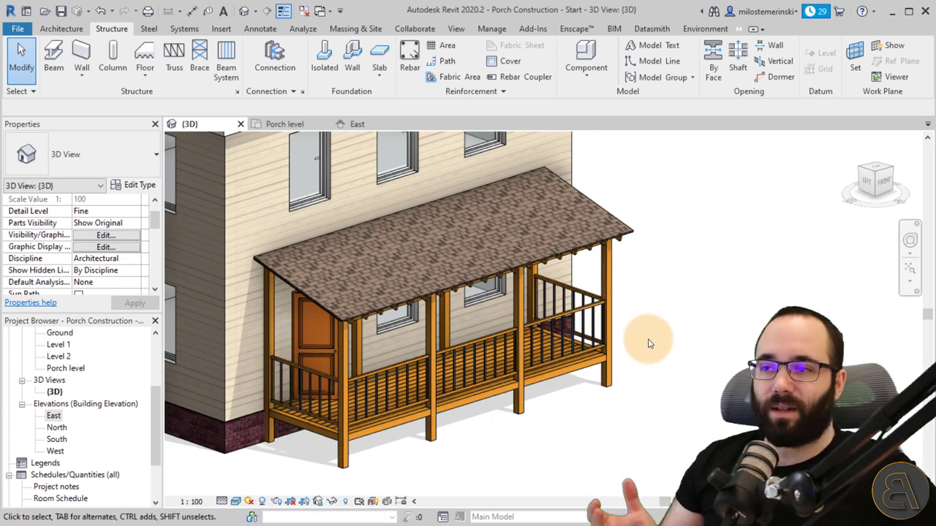
pyautogui.click(596, 202)
pyautogui.click(623, 171)
pyautogui.moveTo(635, 160); pyautogui.dragTo(636, 182, button='middle')
pyautogui.scroll(1, 599, 178)
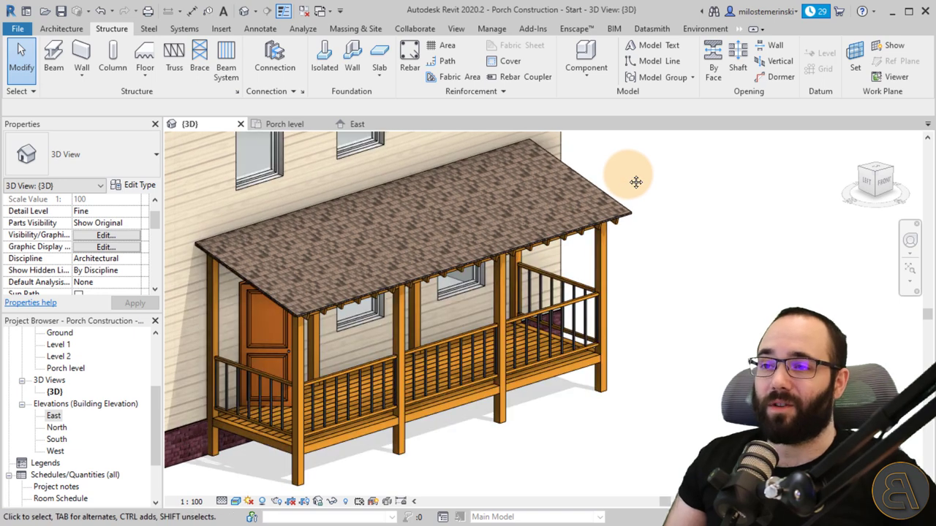